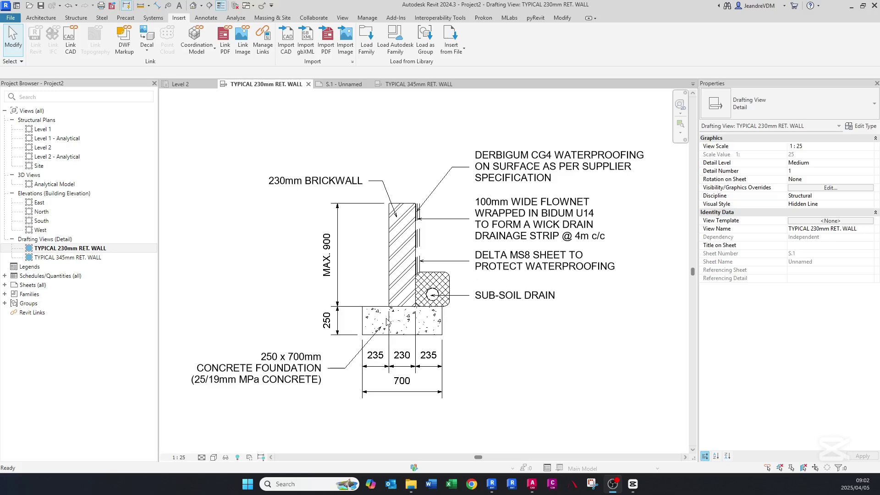
Set the overall width of the concrete foundation in the 230mm retaining wall detail to 800 mm
{"action": "left_click", "coordinate": [384, 334]}
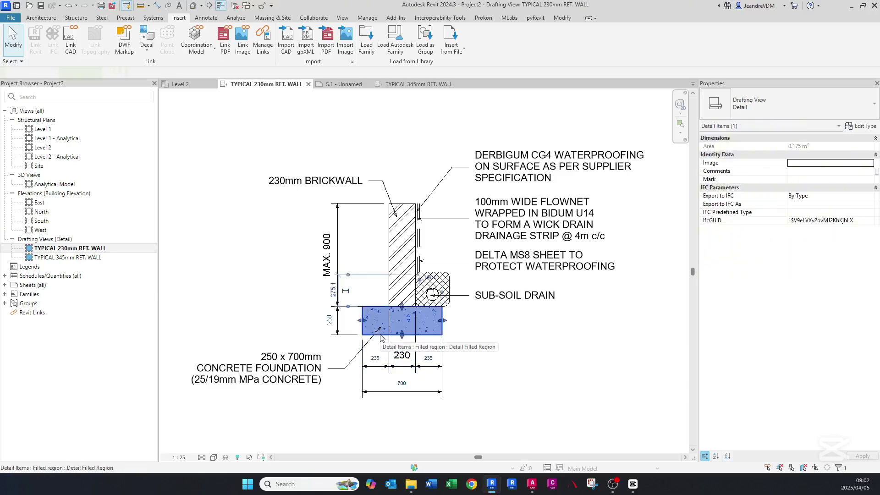
{"action": "left_click", "coordinate": [402, 383]}
{"action": "type", "text": "800"}
{"action": "key", "text": "Return"}
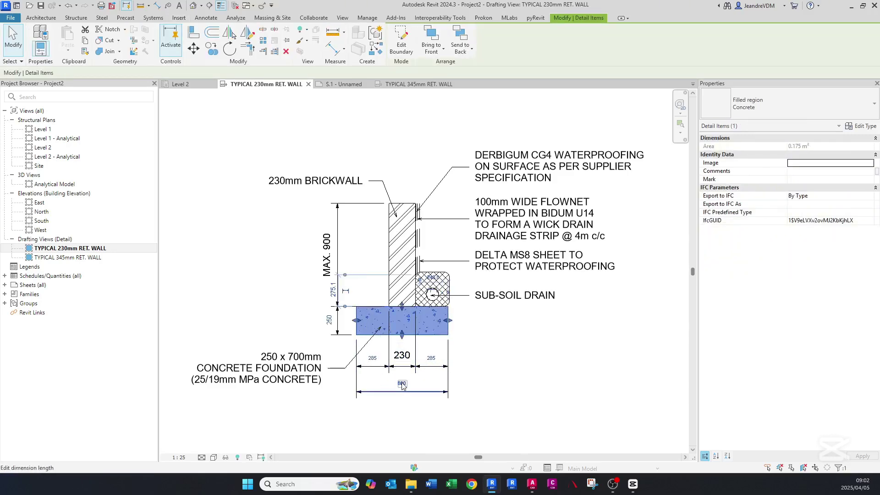
{"action": "key", "text": "Escape"}
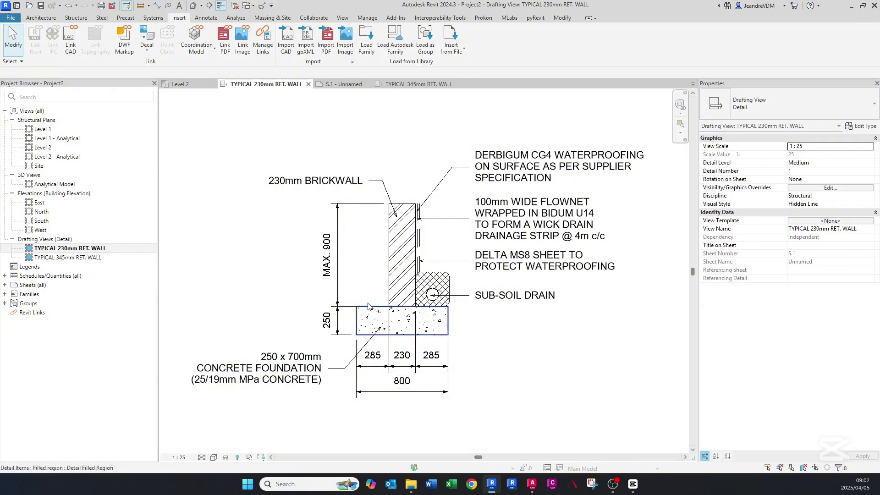
{"action": "left_click", "coordinate": [395, 278]}
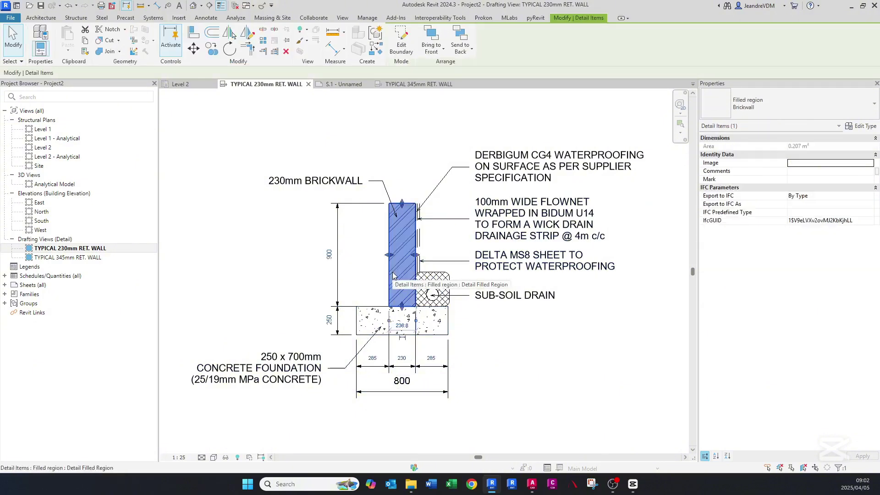
{"action": "key", "text": "Escape"}
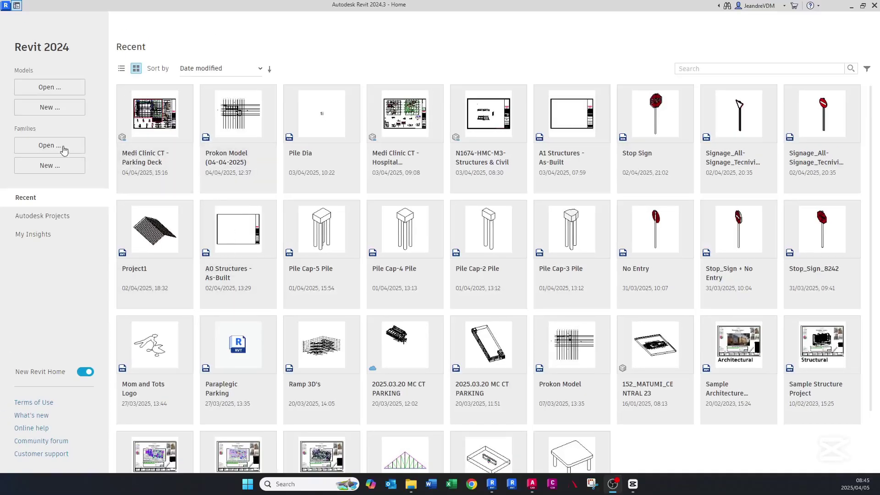
Create a new project based on the Structural Template
{"action": "left_click", "coordinate": [45, 109]}
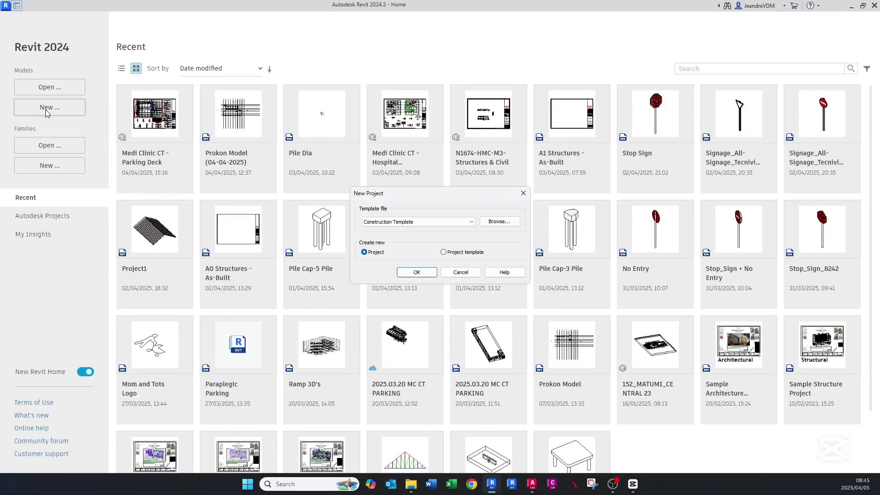
{"action": "left_click", "coordinate": [415, 222]}
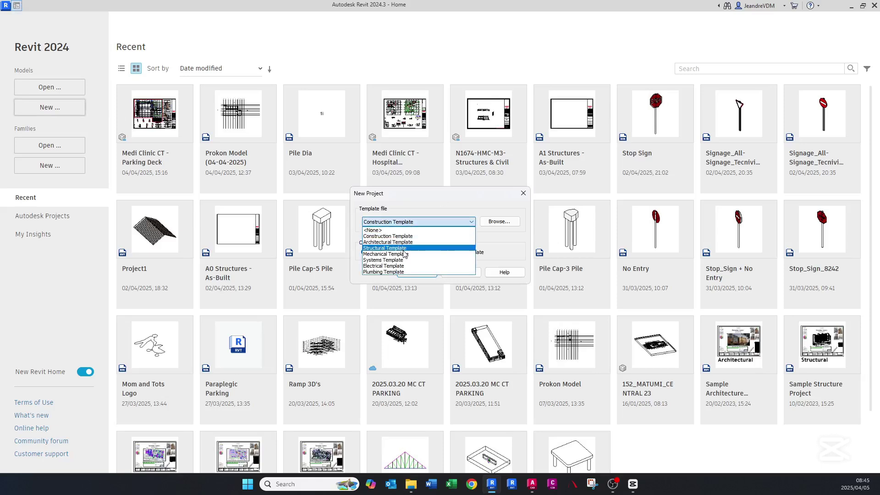
{"action": "left_click", "coordinate": [397, 248]}
{"action": "left_click", "coordinate": [417, 272]}
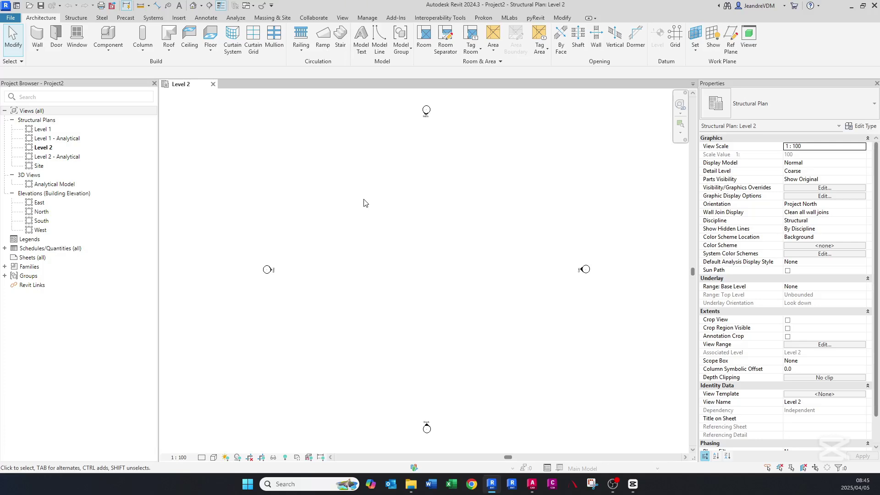
Create a drafting view named Drafting 1 at 1:10 scale and locate it under Drafting Views (Detail)
{"action": "left_click", "coordinate": [343, 18]}
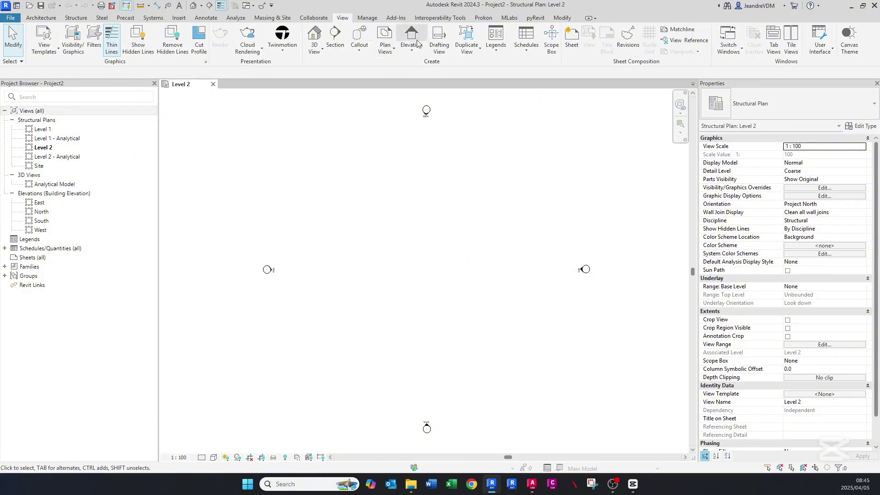
{"action": "left_click", "coordinate": [436, 47]}
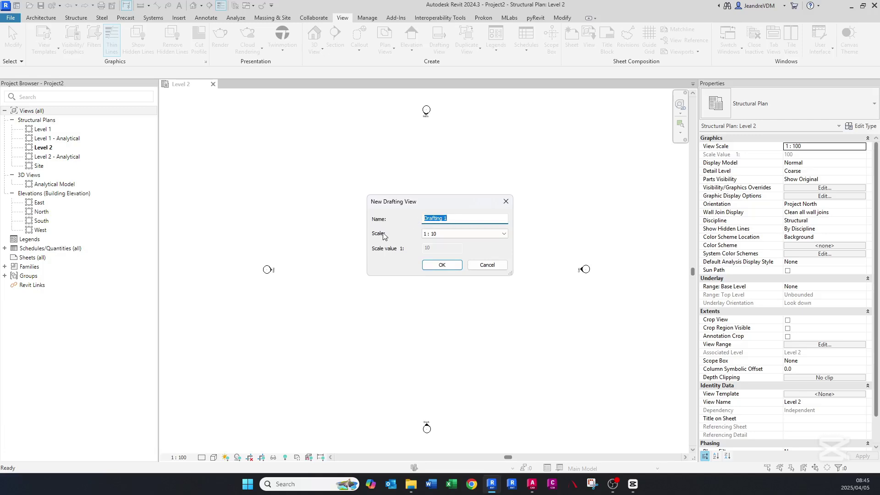
{"action": "left_click", "coordinate": [436, 266]}
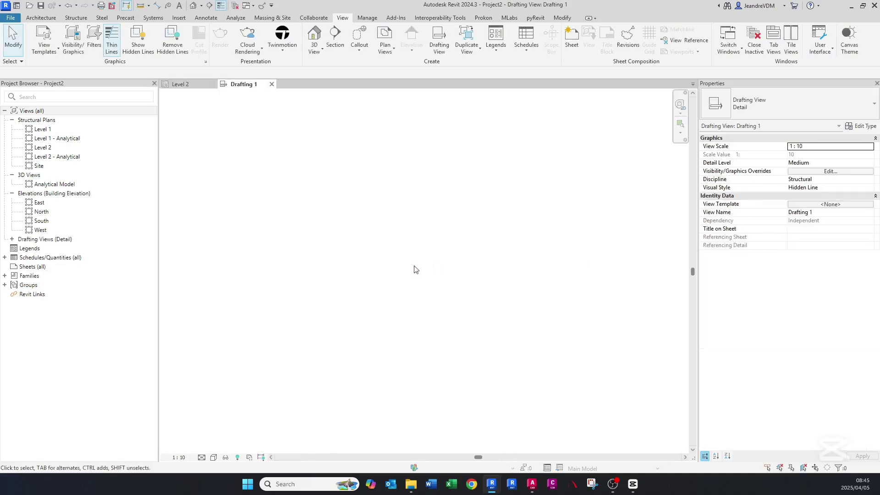
{"action": "double_click", "coordinate": [21, 239]}
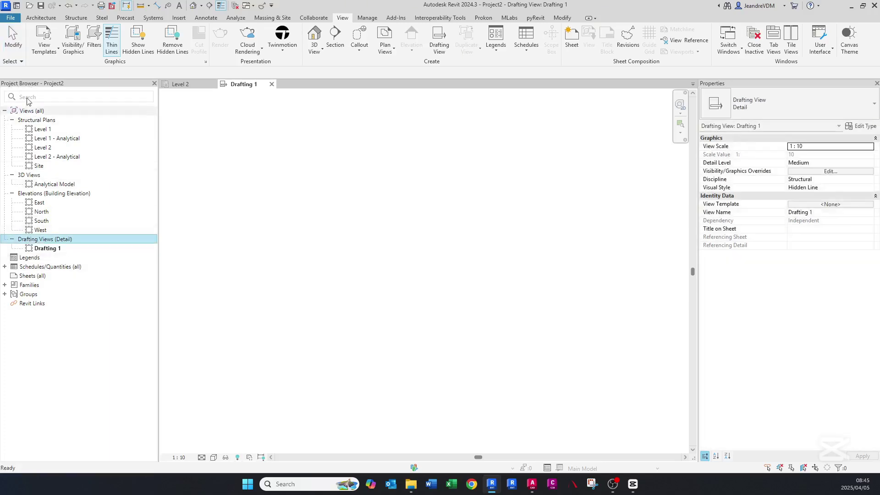
{"action": "left_click", "coordinate": [43, 250]}
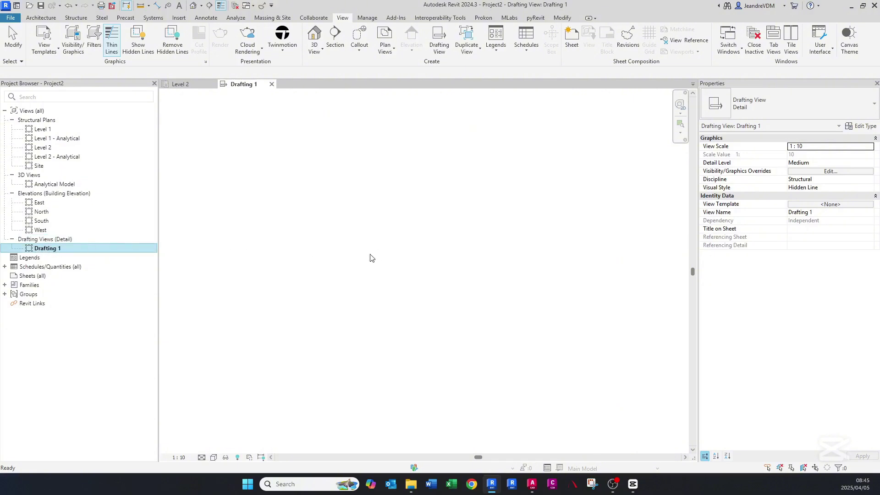
{"action": "left_click", "coordinate": [410, 250]}
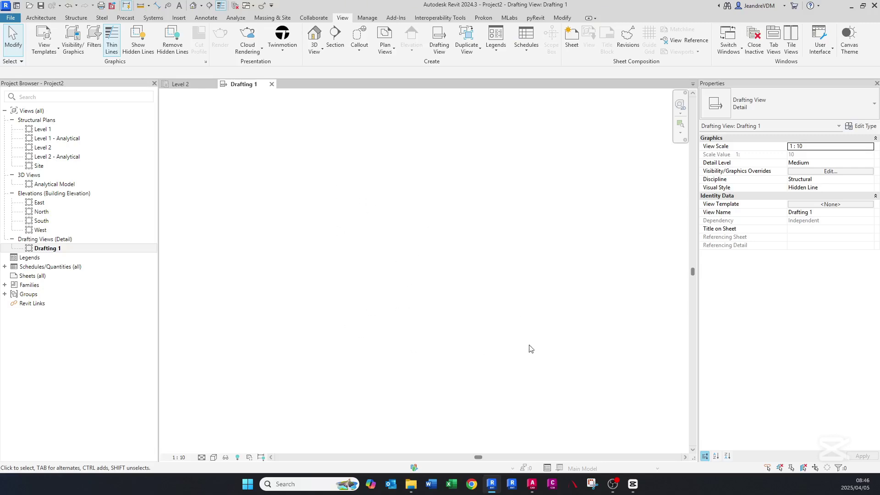
Switch to AutoCAD and copy the complete 230mm retaining wall section, including its notes, dimensions and title
{"action": "left_click", "coordinate": [534, 489]}
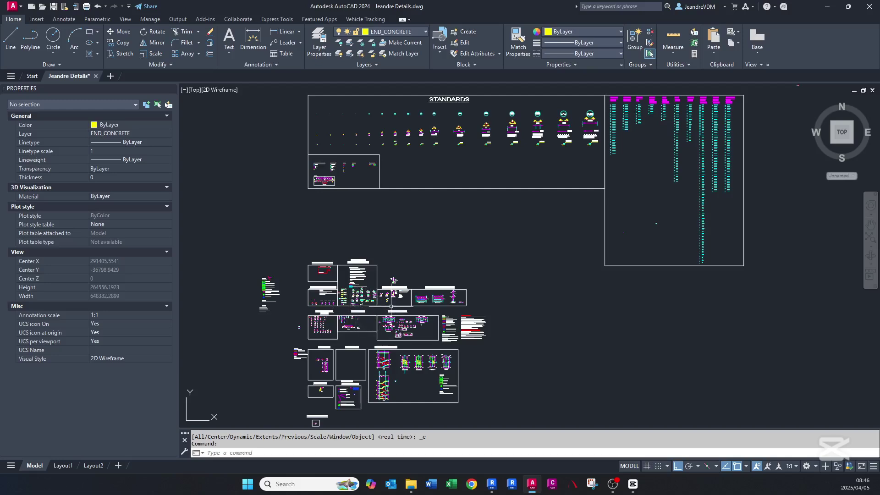
{"action": "scroll", "coordinate": [382, 298], "scroll_direction": "up", "scroll_amount": 5}
{"action": "scroll", "coordinate": [382, 298], "scroll_direction": "up", "scroll_amount": 12}
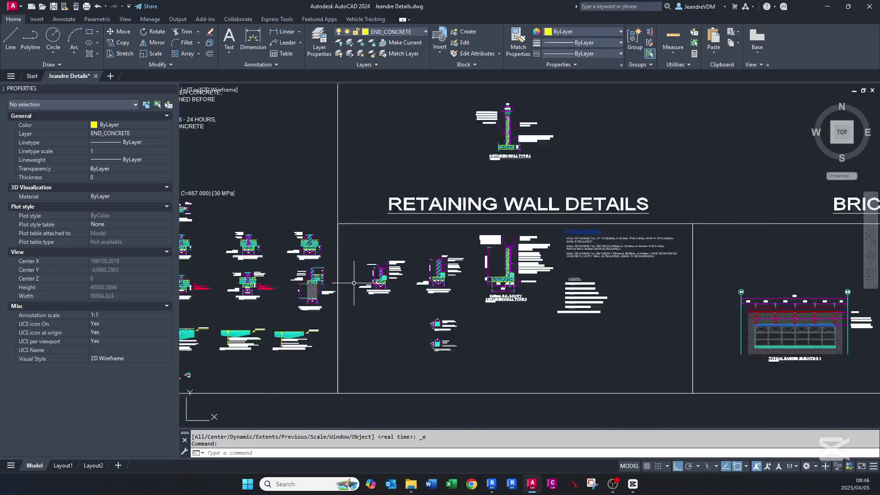
{"action": "middle_click_drag", "start_coordinate": [563, 226], "coordinate": [508, 270]}
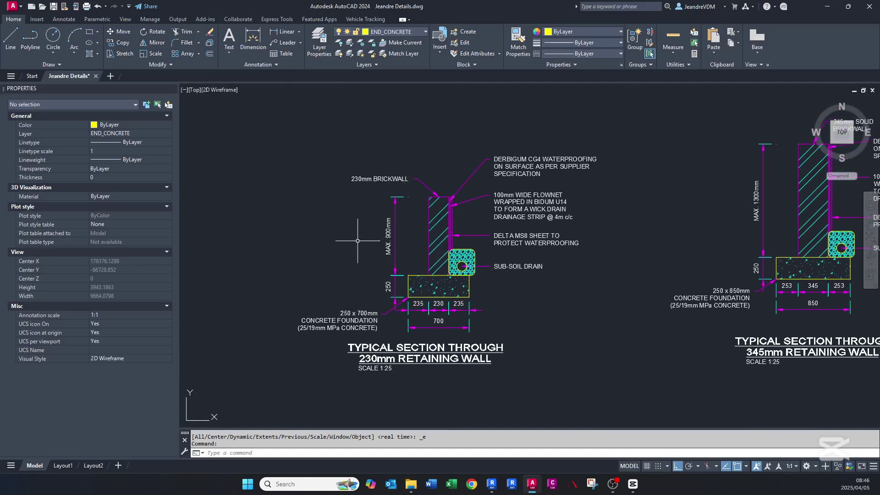
{"action": "left_click", "coordinate": [597, 383]}
{"action": "left_click", "coordinate": [310, 111]}
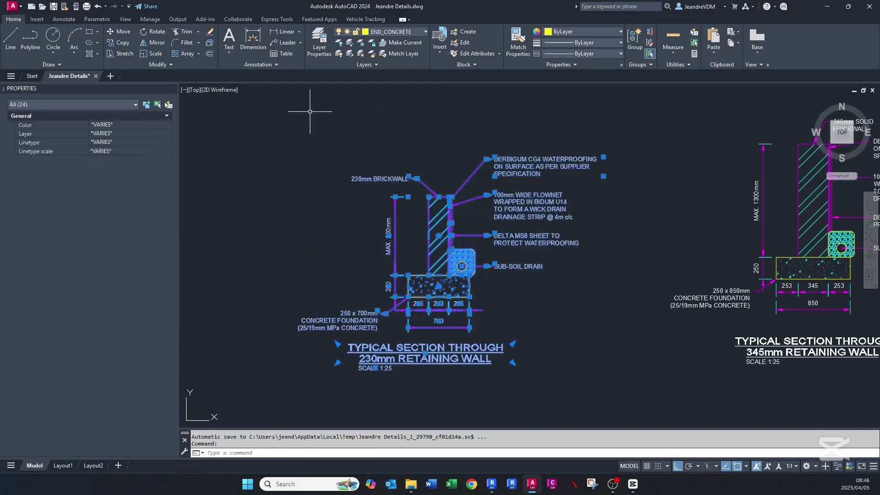
{"action": "key", "text": "ctrl+c"}
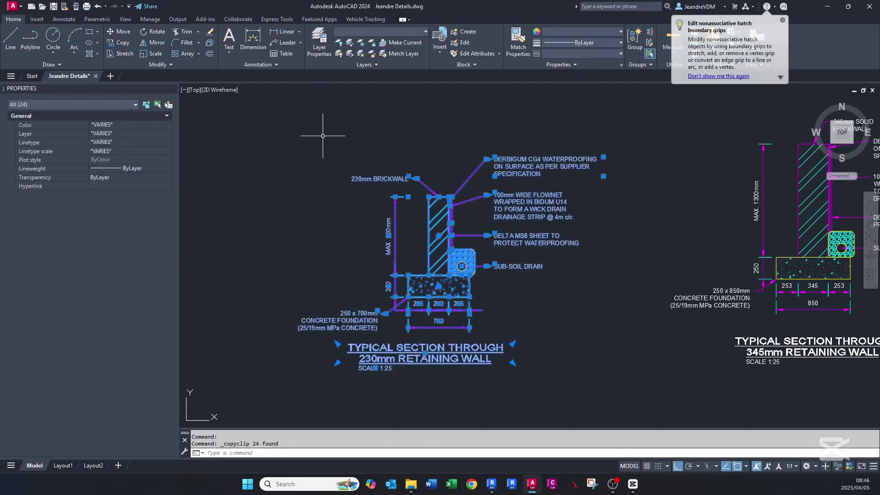
{"action": "key", "text": "Escape"}
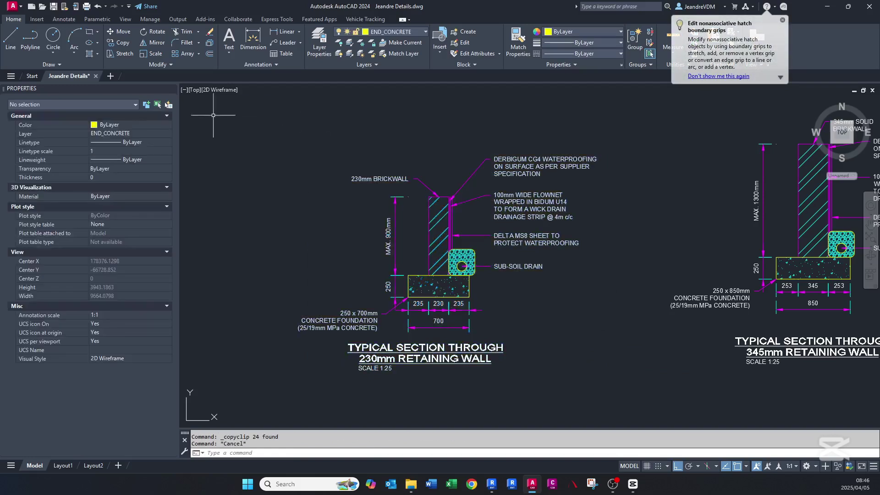
Start a new blank drawing and paste the copied retaining wall section into it
{"action": "left_click", "coordinate": [110, 77]}
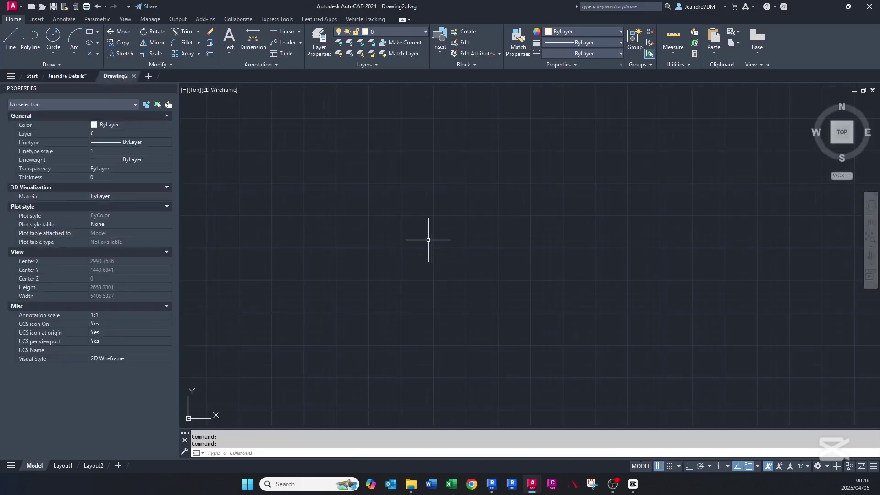
{"action": "key", "text": "ctrl+v"}
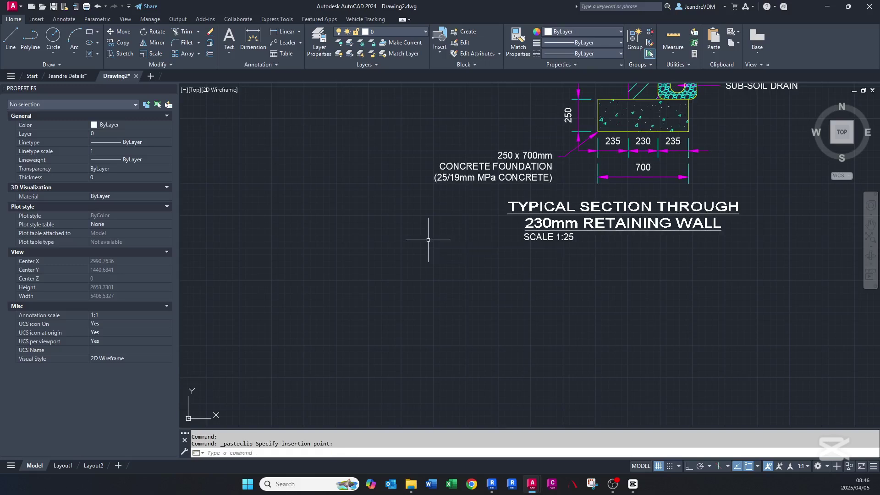
{"action": "left_click", "coordinate": [428, 240]}
{"action": "middle_click", "coordinate": [429, 239]}
{"action": "middle_click", "coordinate": [428, 239]}
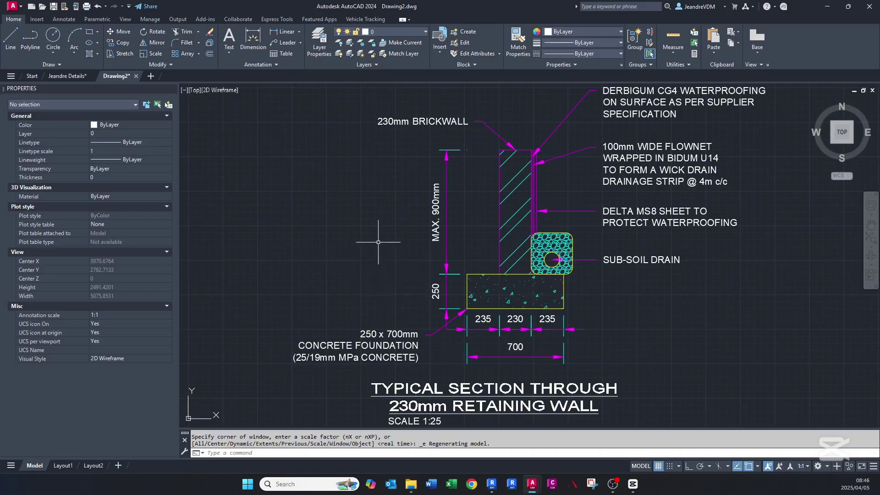
Save the drawing to the Desktop with the file name Ret. Wall
{"action": "key", "text": "ctrl+s"}
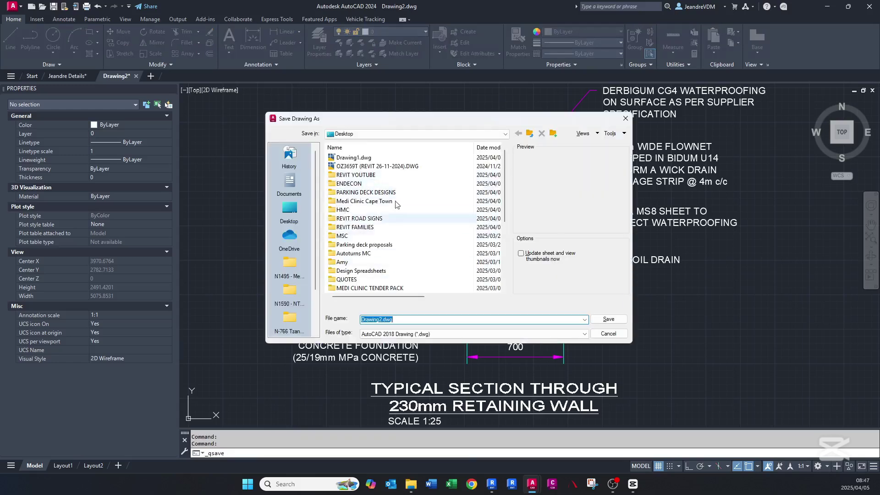
{"action": "left_click", "coordinate": [298, 210]}
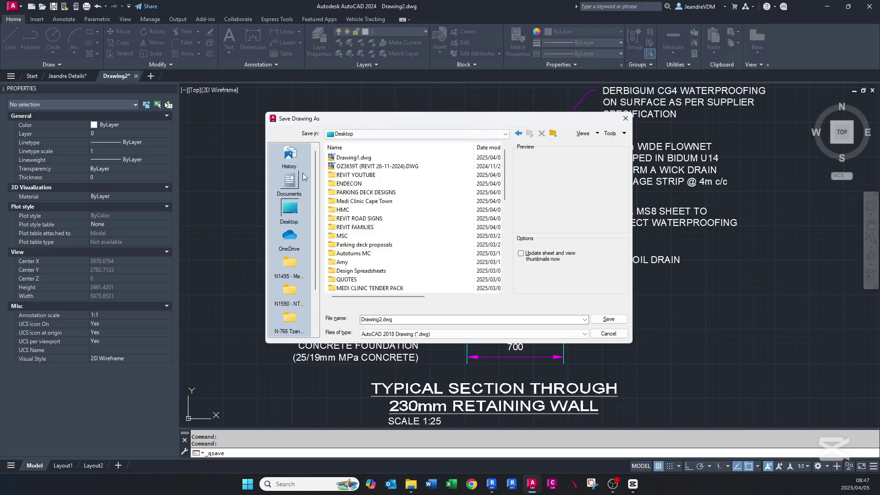
{"action": "double_click", "coordinate": [381, 320]}
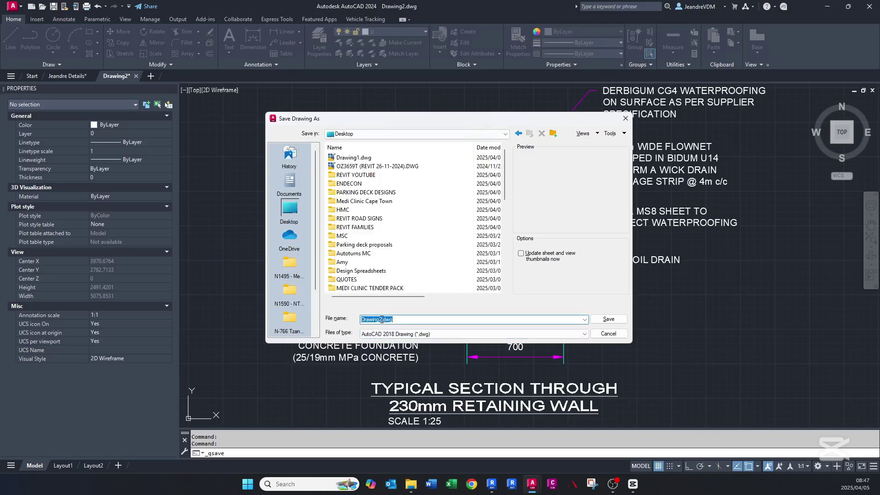
{"action": "left_click_drag", "start_coordinate": [381, 319], "coordinate": [357, 317]}
{"action": "type", "text": "Ret. Wall"}
{"action": "left_click", "coordinate": [614, 319]}
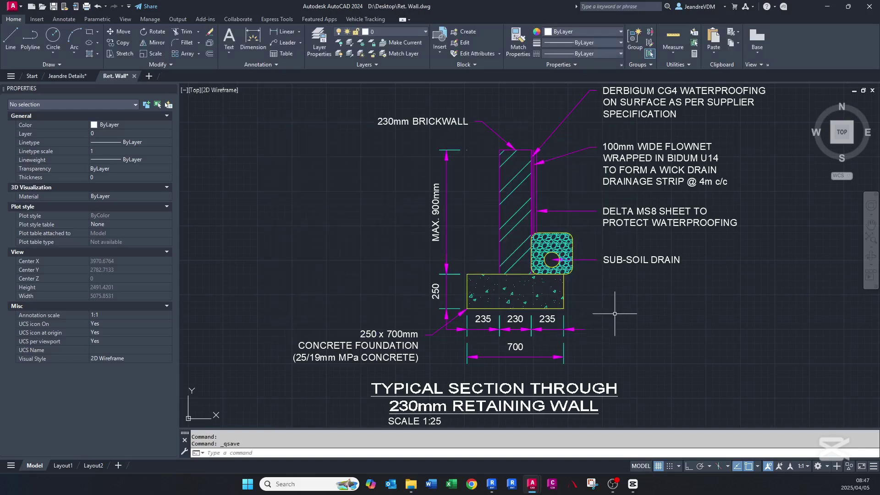
Switch to Revit and set the scale of the Drafting 1 view to 1:25
{"action": "left_click", "coordinate": [492, 486]}
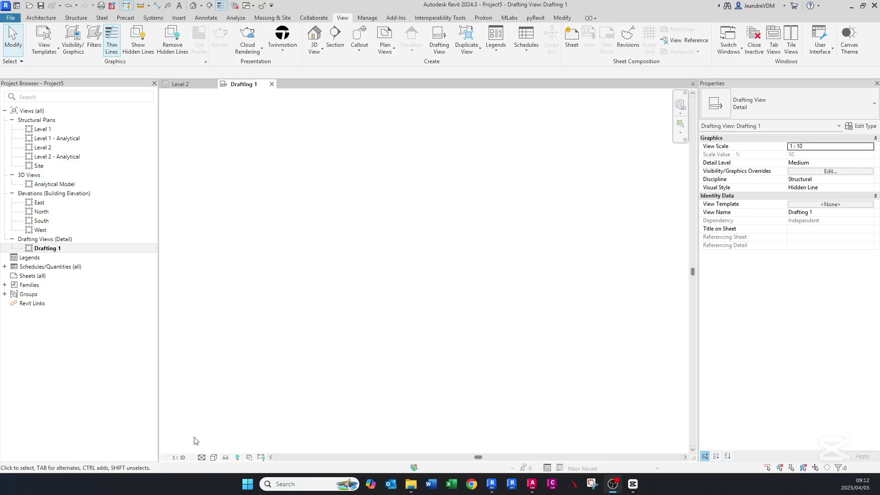
{"action": "left_click", "coordinate": [180, 458]}
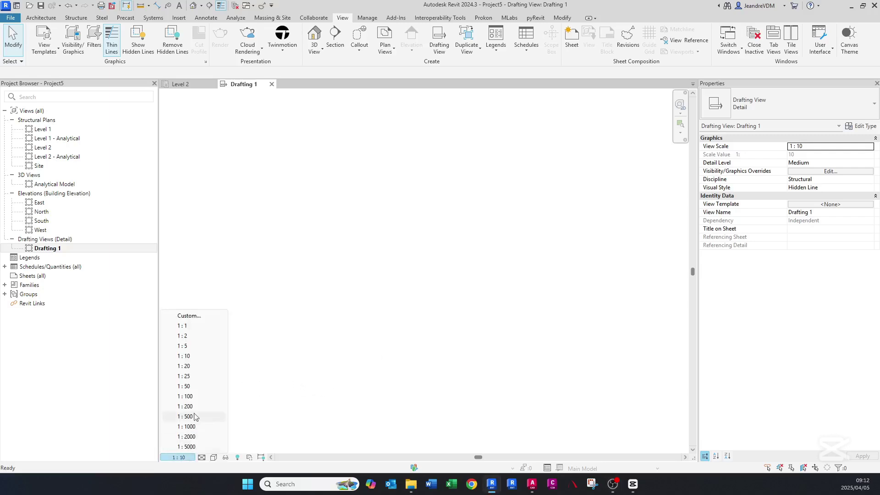
{"action": "left_click", "coordinate": [191, 377]}
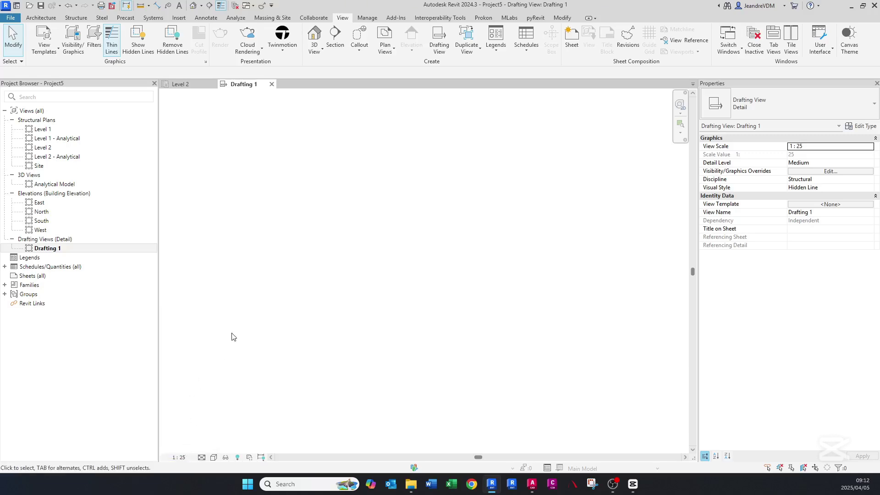
Start a CAD import into the drafting view and choose Ret. Wall.dwg from the Desktop
{"action": "left_click", "coordinate": [180, 20]}
{"action": "left_click", "coordinate": [286, 48]}
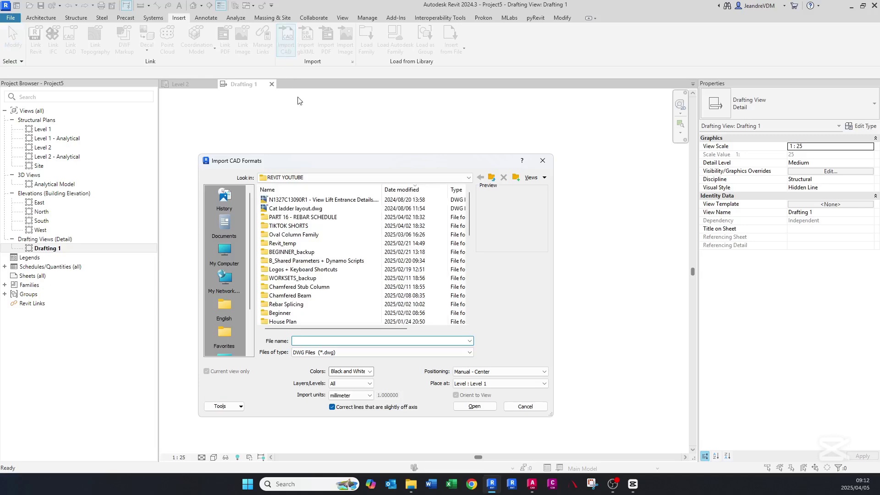
{"action": "scroll", "coordinate": [229, 310], "scroll_direction": "down", "scroll_amount": 2}
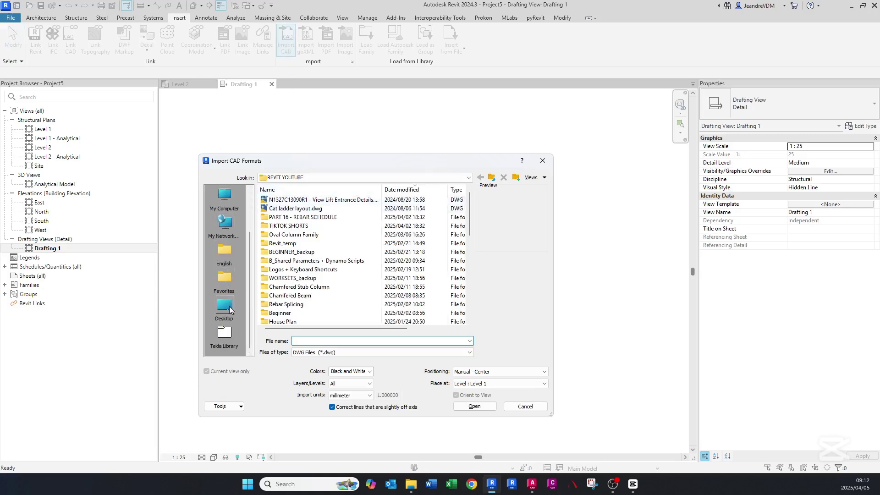
{"action": "left_click", "coordinate": [225, 306]}
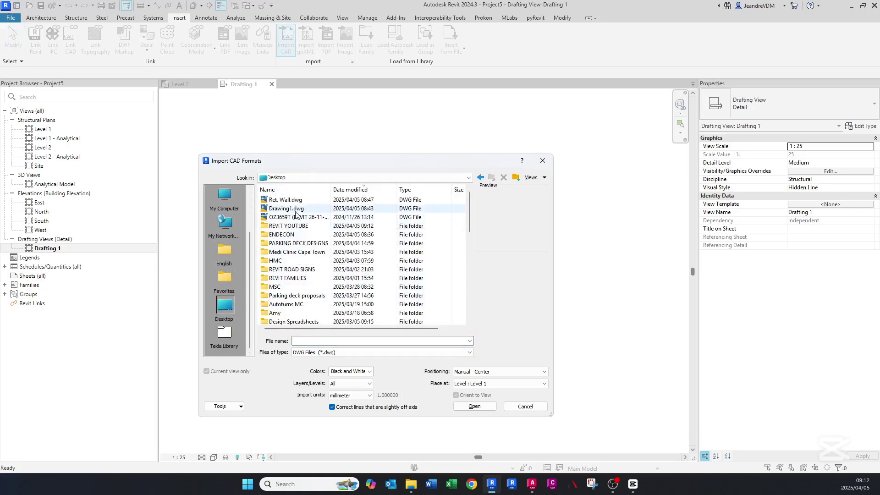
{"action": "left_click", "coordinate": [285, 200]}
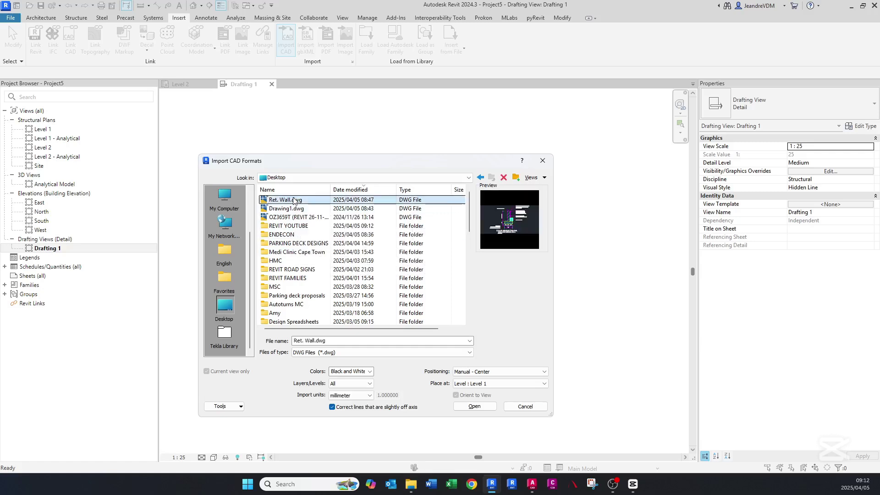
Import the drawing with Black and White colours, millimeter units, Manual - Center positioning and Level 1, and place it in the view
{"action": "left_click", "coordinate": [370, 373]}
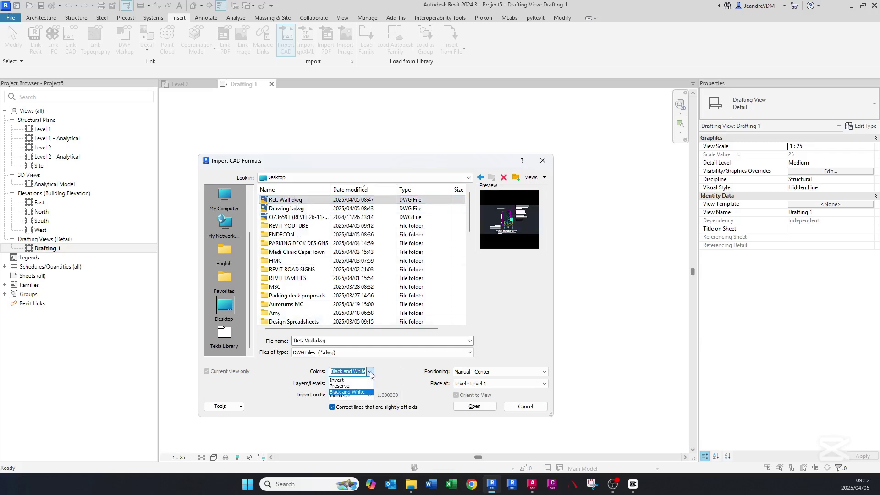
{"action": "left_click", "coordinate": [349, 392]}
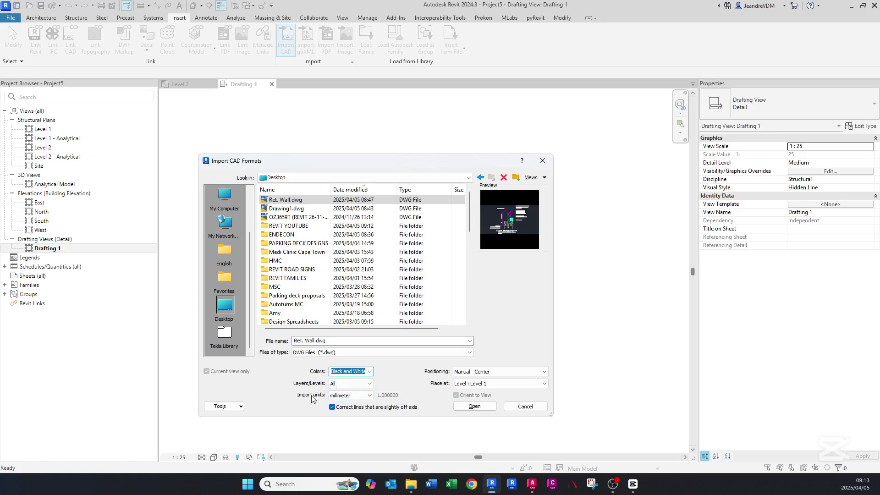
{"action": "left_click", "coordinate": [343, 396]}
{"action": "left_click", "coordinate": [338, 441]}
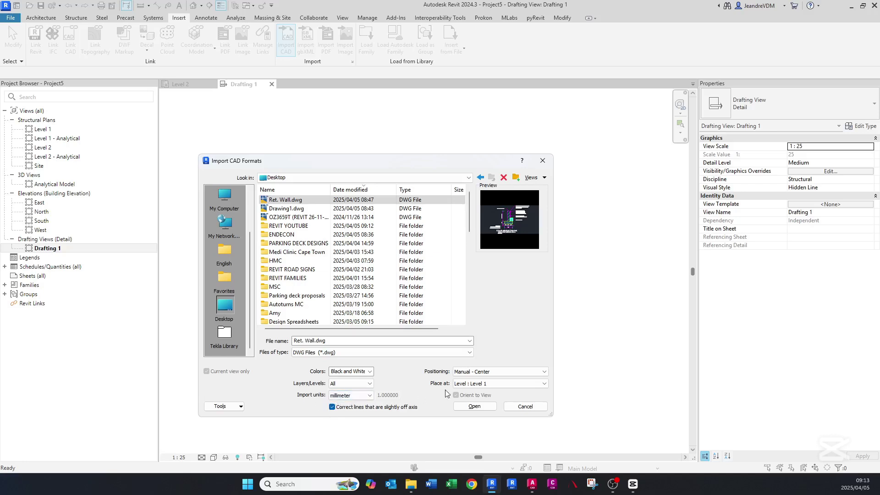
{"action": "left_click", "coordinate": [491, 373]}
{"action": "left_click", "coordinate": [481, 399]}
{"action": "left_click", "coordinate": [473, 386]}
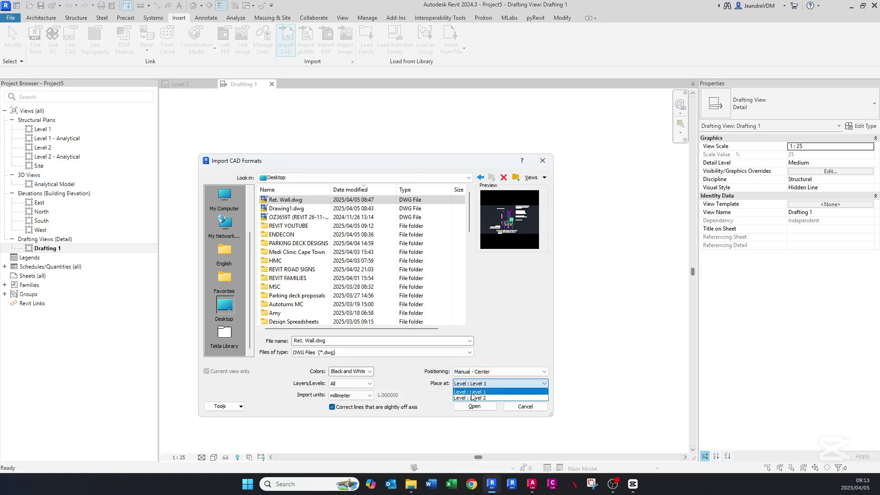
{"action": "left_click", "coordinate": [472, 392]}
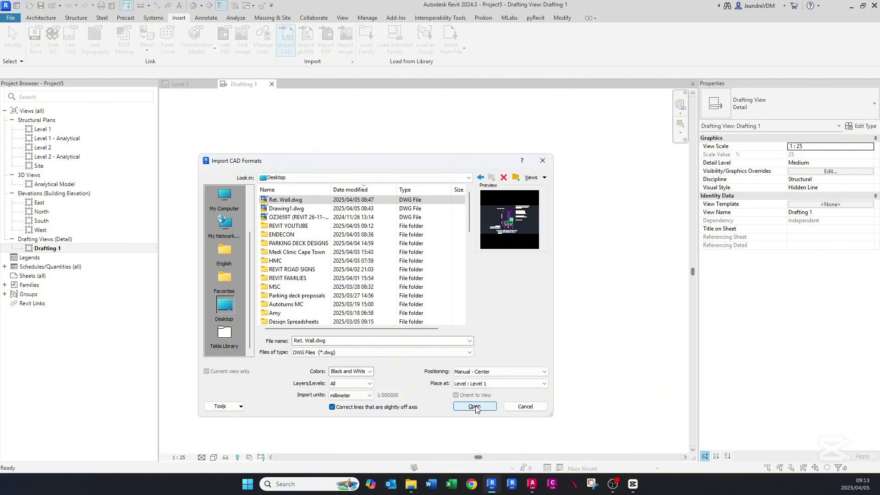
{"action": "left_click", "coordinate": [475, 407]}
{"action": "left_click", "coordinate": [395, 277]}
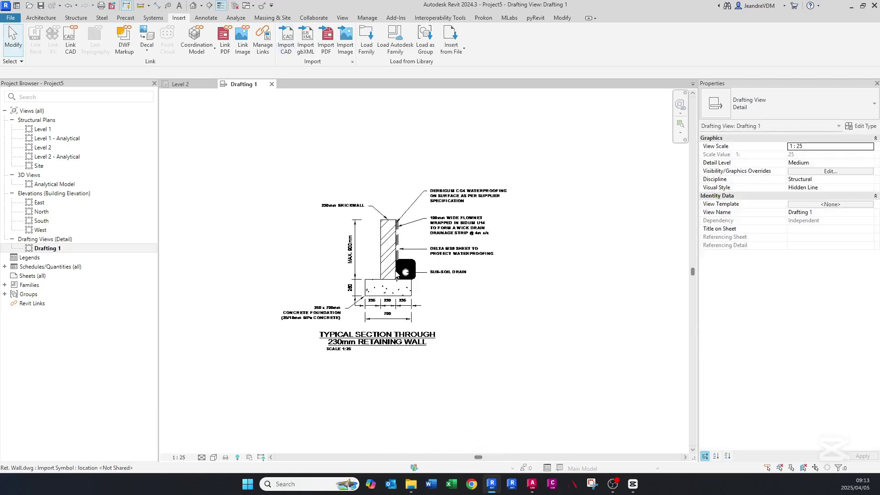
Explode the imported retaining wall drawing completely into editable detail lines, filled regions and text notes
{"action": "scroll", "coordinate": [359, 299], "scroll_direction": "up", "scroll_amount": 5}
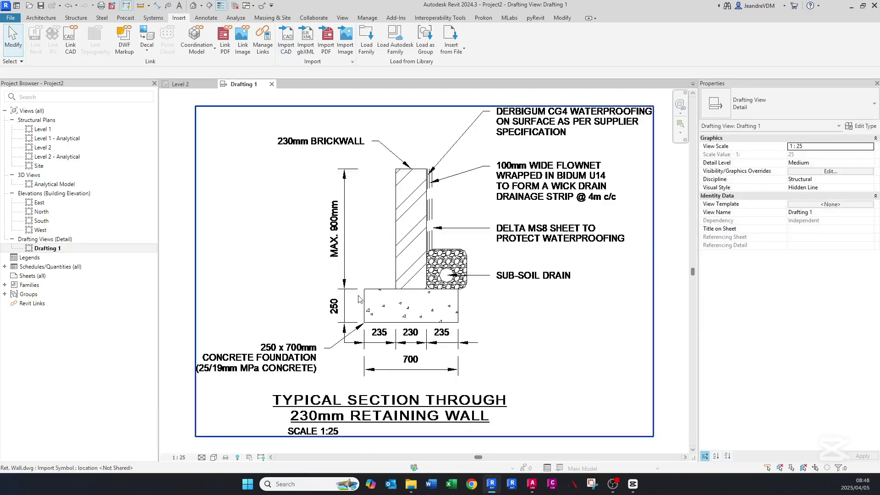
{"action": "key", "text": "Escape"}
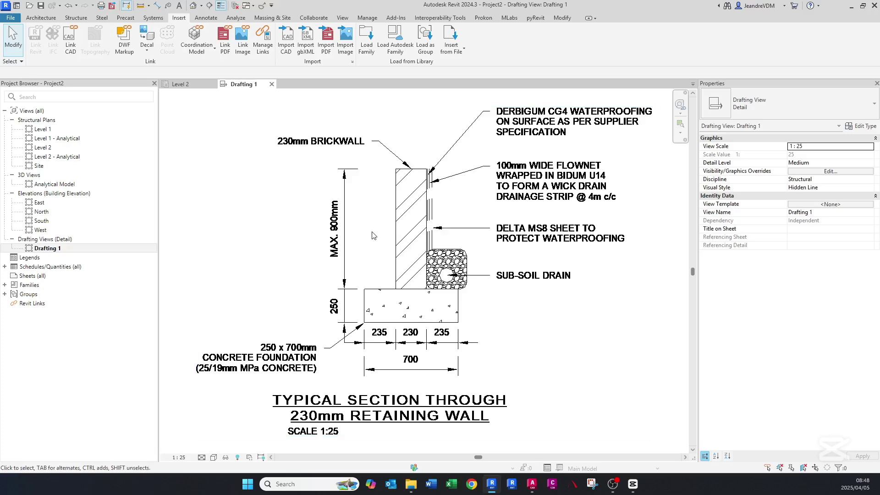
{"action": "left_click", "coordinate": [399, 203]}
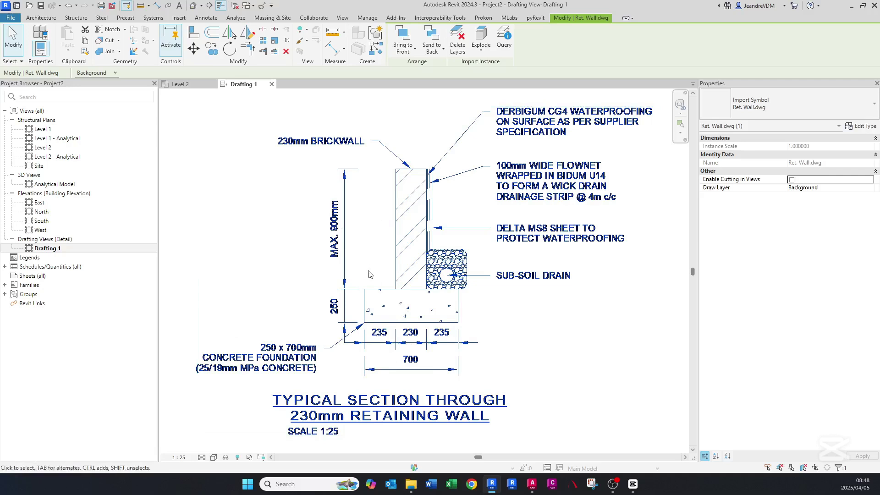
{"action": "left_click", "coordinate": [487, 50]}
{"action": "left_click", "coordinate": [500, 91]}
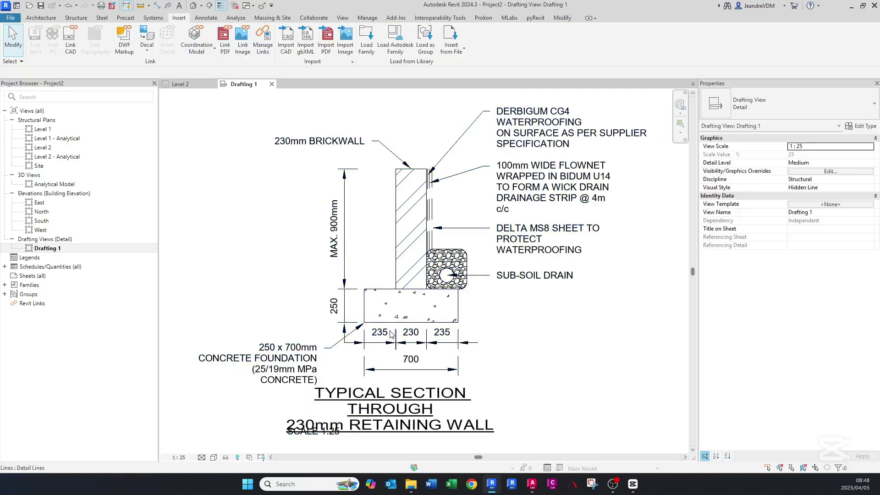
Inspect the exploded pieces by selecting the concrete foundation's filled region and the flownet text note
{"action": "left_click", "coordinate": [374, 292]}
{"action": "key", "text": "Escape"}
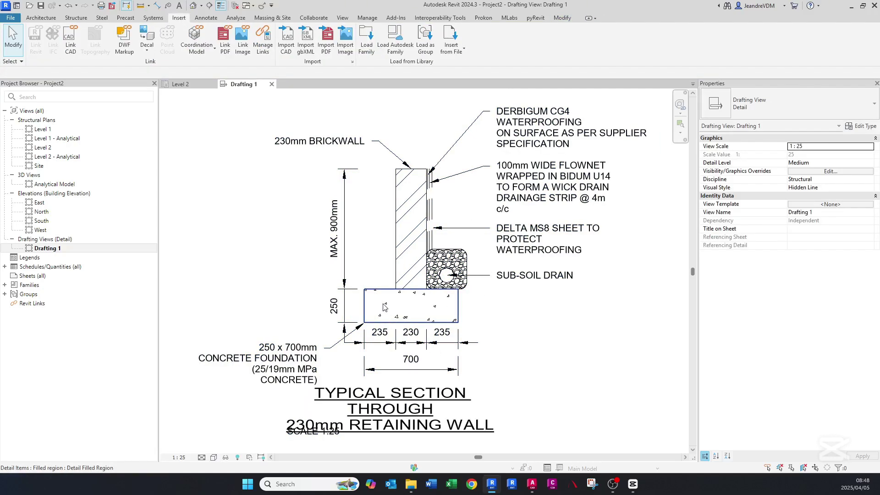
{"action": "left_click", "coordinate": [412, 298]}
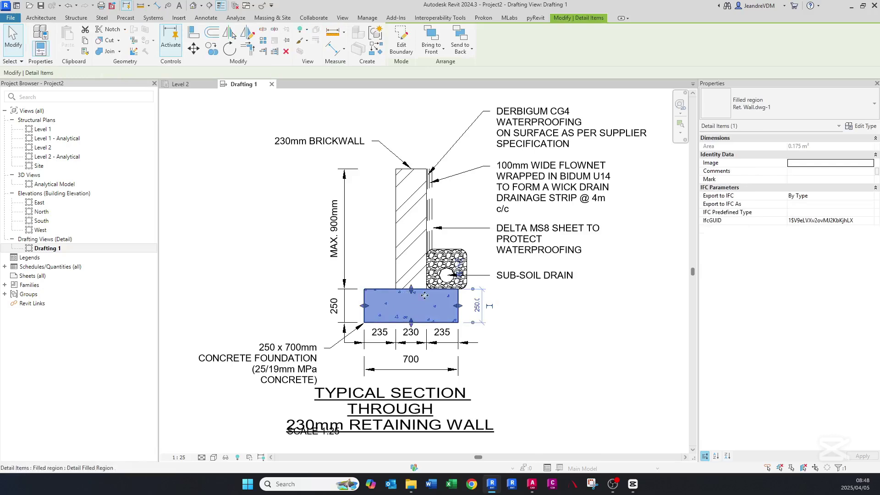
{"action": "key", "text": "Escape"}
{"action": "left_click", "coordinate": [540, 190]}
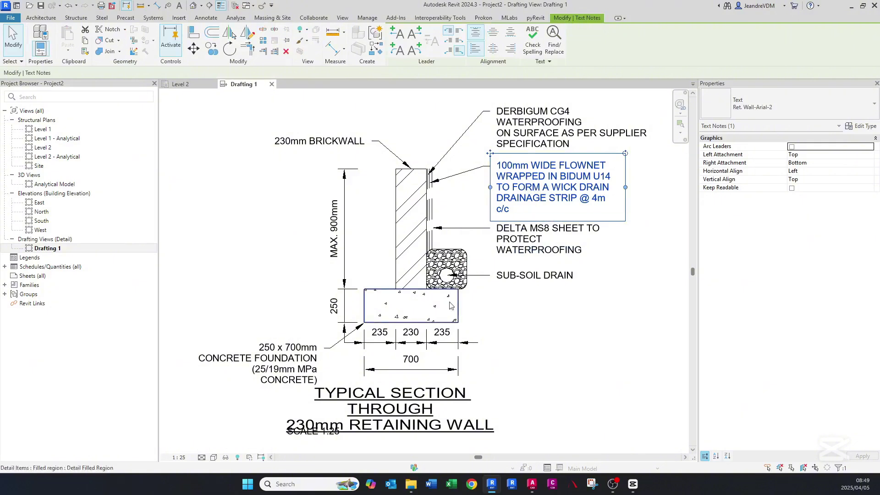
Delete the section title and the SCALE 1:25 text below the detail
{"action": "left_click", "coordinate": [362, 448]}
{"action": "middle_click_drag", "start_coordinate": [360, 412], "coordinate": [355, 385]}
{"action": "left_click_drag", "start_coordinate": [354, 384], "coordinate": [322, 358]}
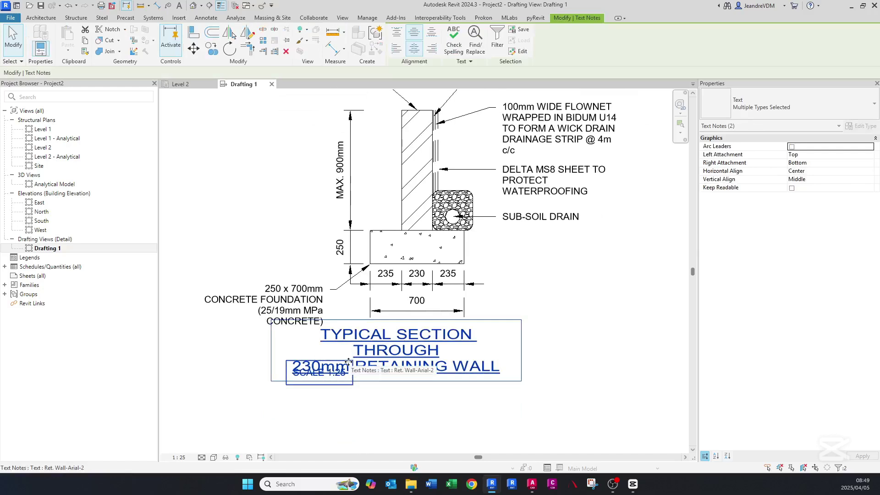
{"action": "key", "text": "Delete"}
{"action": "middle_click", "coordinate": [358, 322]}
{"action": "middle_click", "coordinate": [358, 321]}
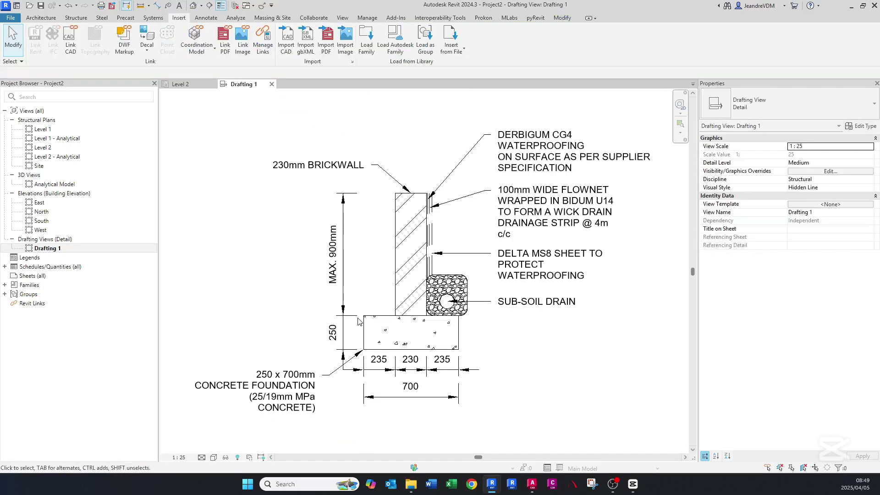
Delete the imported leader arrows pointing from the waterproofing, flownet and brickwall notes to the wall
{"action": "left_click", "coordinate": [40, 251]}
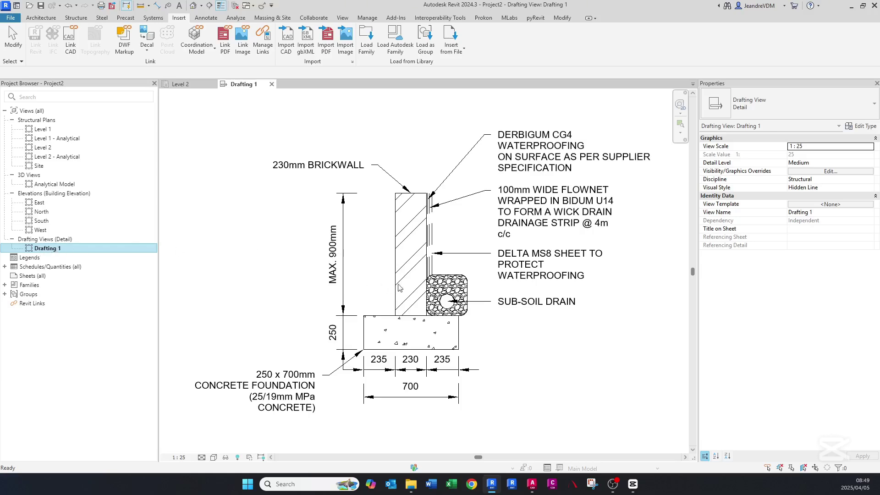
{"action": "left_click", "coordinate": [437, 175]}
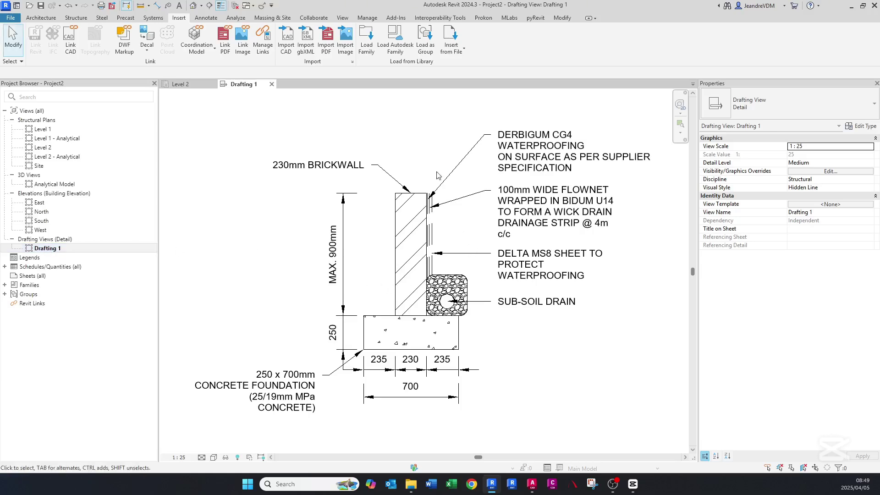
{"action": "left_click_drag", "start_coordinate": [464, 231], "coordinate": [436, 173]}
{"action": "key", "text": "Delete"}
{"action": "left_click", "coordinate": [388, 176]}
{"action": "key", "text": "Delete"}
{"action": "left_click_drag", "start_coordinate": [488, 121], "coordinate": [473, 174]}
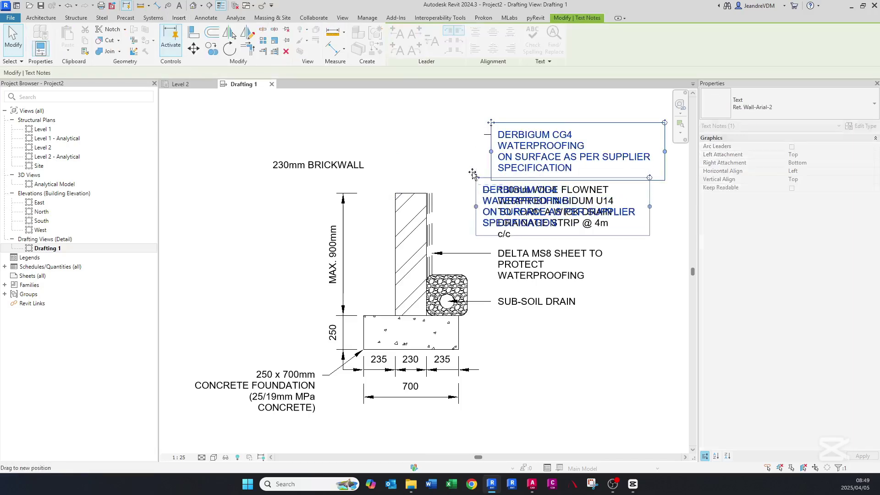
{"action": "key", "text": "Escape"}
{"action": "key", "text": "Escape"}
Delete the leftover leader lines beside the two upper notes and the leader arrow of the DELTA MS8 note
{"action": "left_click_drag", "start_coordinate": [462, 111], "coordinate": [511, 213]}
{"action": "key", "text": "Delete"}
{"action": "left_click", "coordinate": [441, 253]}
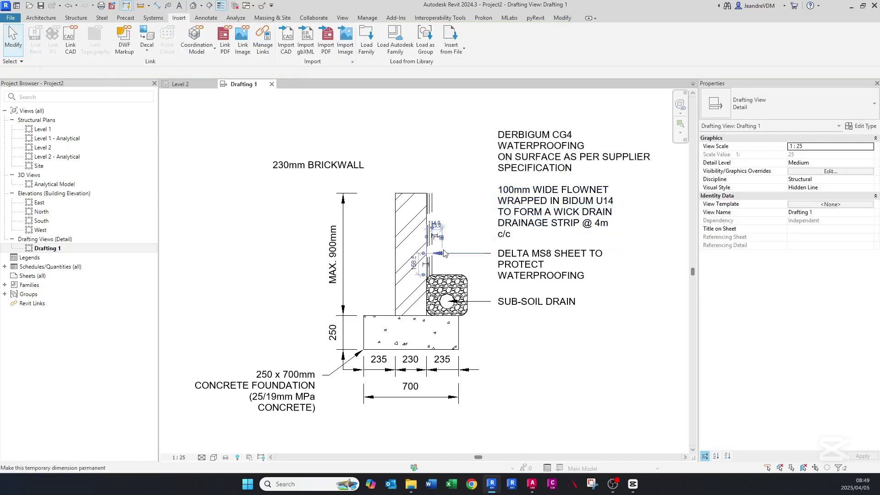
{"action": "key", "text": "Delete"}
{"action": "left_click", "coordinate": [504, 302]}
{"action": "left_click_drag", "start_coordinate": [505, 302], "coordinate": [494, 281]}
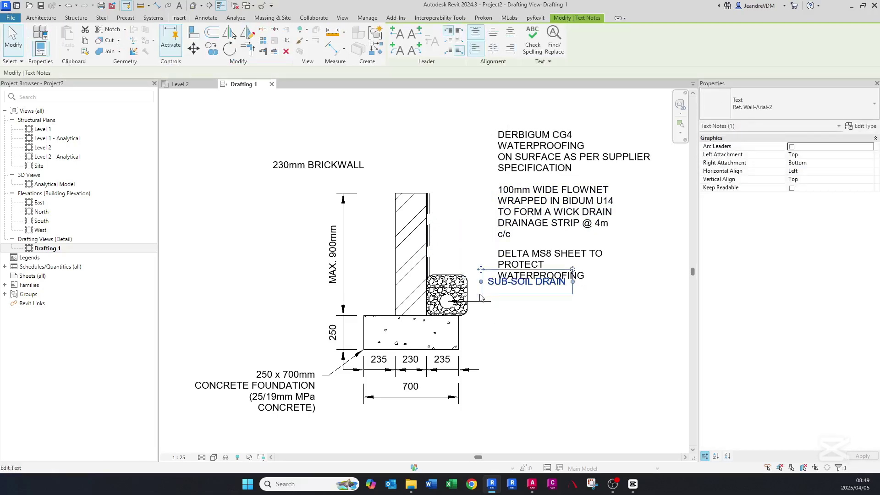
{"action": "key", "text": "ctrl+z"}
Delete the imported leader arrow between the SUB-SOIL DRAIN note and the drain pipe
{"action": "scroll", "coordinate": [454, 302], "scroll_direction": "up", "scroll_amount": 3}
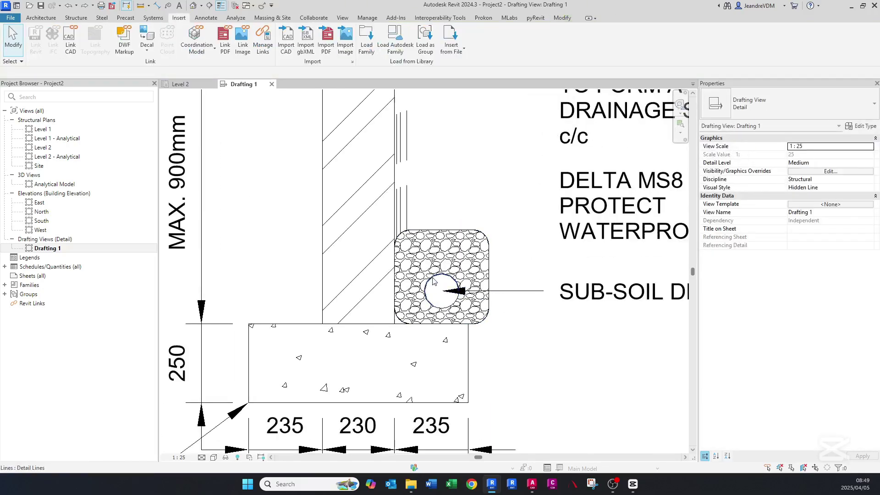
{"action": "left_click", "coordinate": [531, 302]}
{"action": "key", "text": "Escape"}
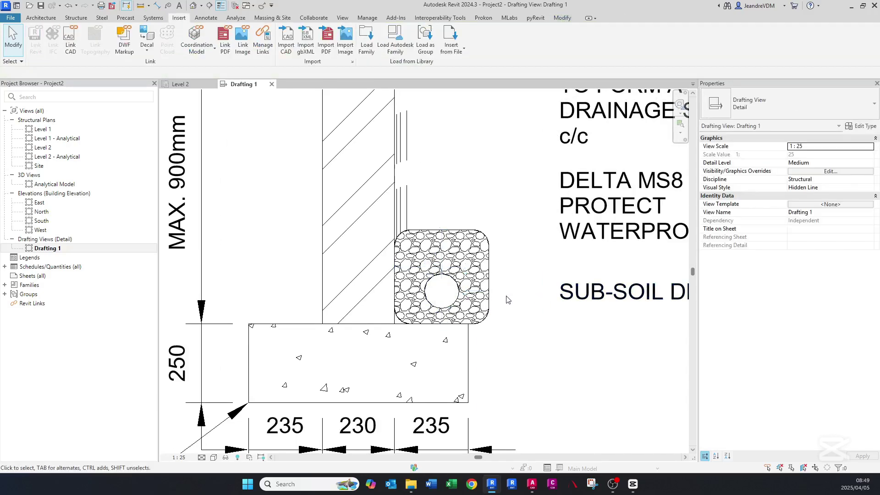
Change the DERBIGUM CG4 waterproofing note to the 2.5mm Arial text type and widen it so it wraps onto three lines
{"action": "scroll", "coordinate": [506, 300], "scroll_direction": "down", "scroll_amount": 3}
{"action": "middle_click_drag", "start_coordinate": [506, 299], "coordinate": [455, 320]}
{"action": "left_click", "coordinate": [494, 172]}
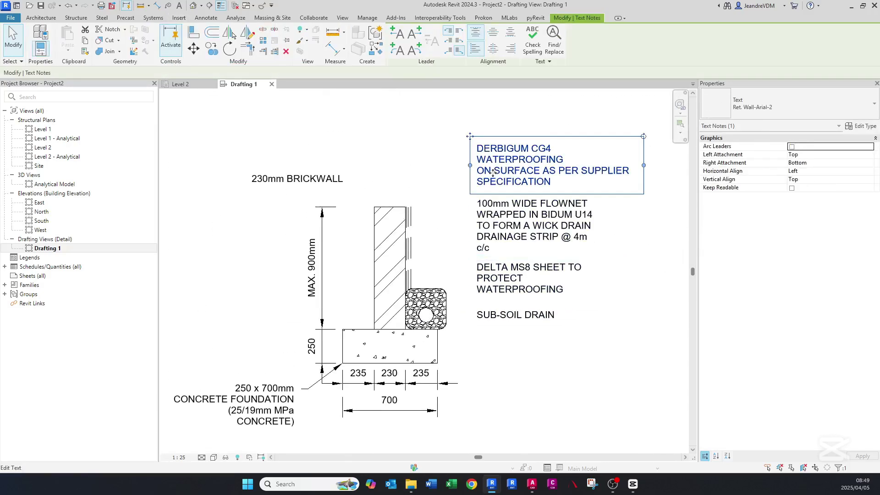
{"action": "left_click", "coordinate": [754, 156]}
{"action": "middle_click_drag", "start_coordinate": [505, 199], "coordinate": [467, 203]}
{"action": "left_click_drag", "start_coordinate": [606, 181], "coordinate": [665, 168]}
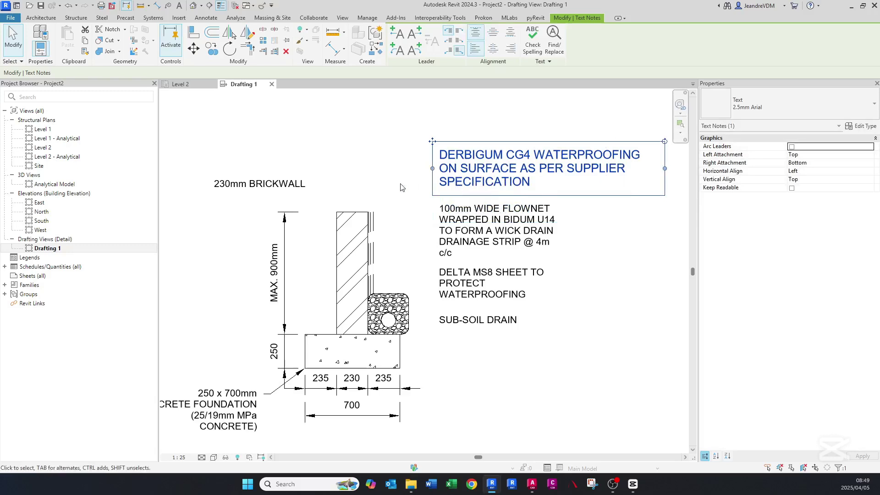
Change the flownet, DELTA MS8, sub-soil drain, brickwall and concrete foundation notes to the 2.5mm Arial text type
{"action": "left_click_drag", "start_coordinate": [569, 353], "coordinate": [427, 197]}
{"action": "left_click", "coordinate": [260, 183], "text": "ctrl"}
{"action": "left_click", "coordinate": [220, 405], "text": "ctrl"}
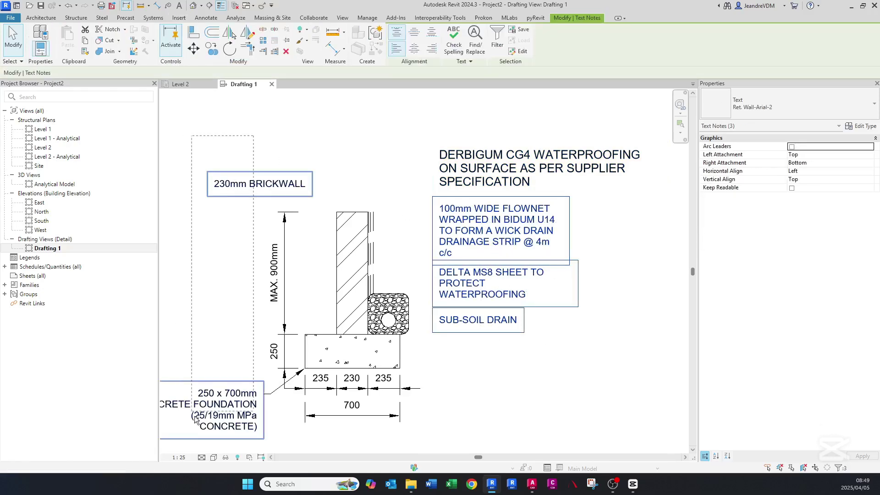
{"action": "left_click", "coordinate": [755, 104]}
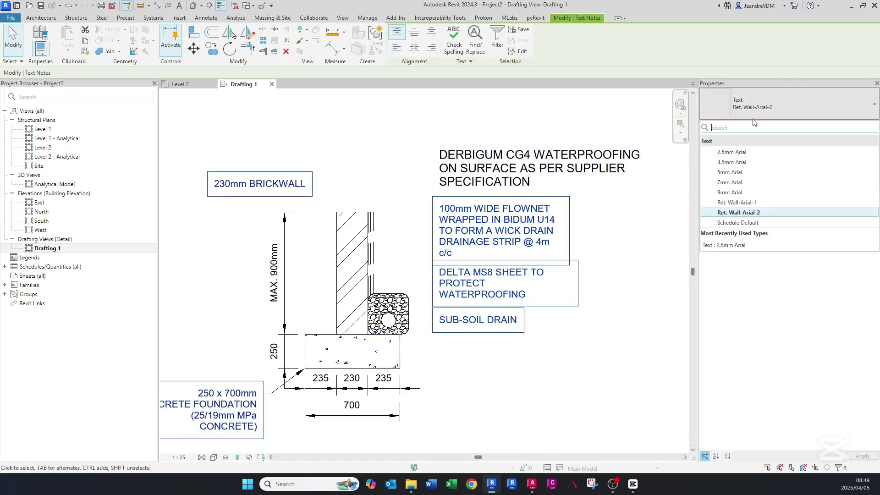
{"action": "left_click", "coordinate": [732, 152]}
Widen the flownet note to wrap onto four lines and the DELTA MS8 note to wrap onto two
{"action": "left_click", "coordinate": [578, 247]}
{"action": "left_click", "coordinate": [572, 246]}
{"action": "left_click_drag", "start_coordinate": [570, 257], "coordinate": [643, 250]}
{"action": "left_click", "coordinate": [610, 280]}
{"action": "left_click", "coordinate": [579, 293]}
{"action": "left_click_drag", "start_coordinate": [578, 287], "coordinate": [612, 287]}
{"action": "left_click", "coordinate": [504, 322]}
Widen the 250 x 700mm concrete foundation note so it wraps onto three lines
{"action": "middle_click_drag", "start_coordinate": [215, 411], "coordinate": [275, 323]}
{"action": "key", "text": "Escape"}
{"action": "left_click", "coordinate": [275, 324]}
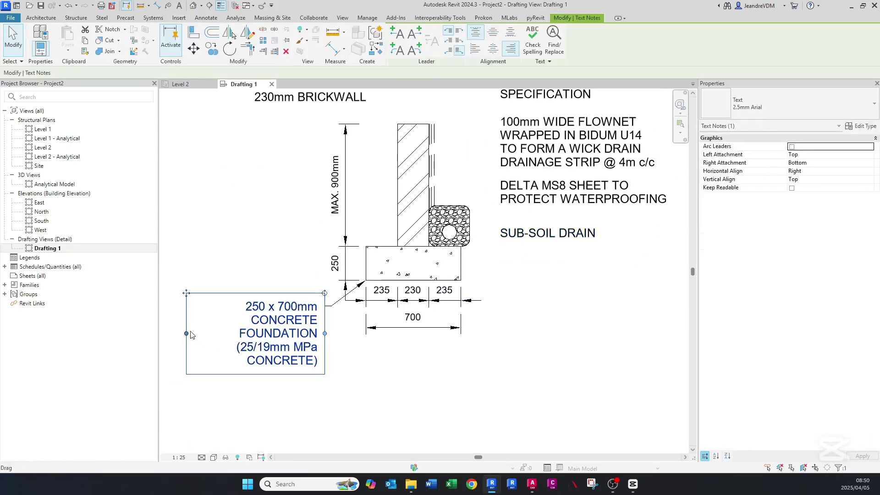
{"action": "left_click_drag", "start_coordinate": [187, 334], "coordinate": [154, 335]}
{"action": "key", "text": "Escape"}
Delete the foundation note's imported leader and all exploded dimension lines, arrows and texts around the wall and foundation
{"action": "scroll", "coordinate": [332, 310], "scroll_direction": "up", "scroll_amount": 2}
{"action": "left_click_drag", "start_coordinate": [291, 260], "coordinate": [389, 323]}
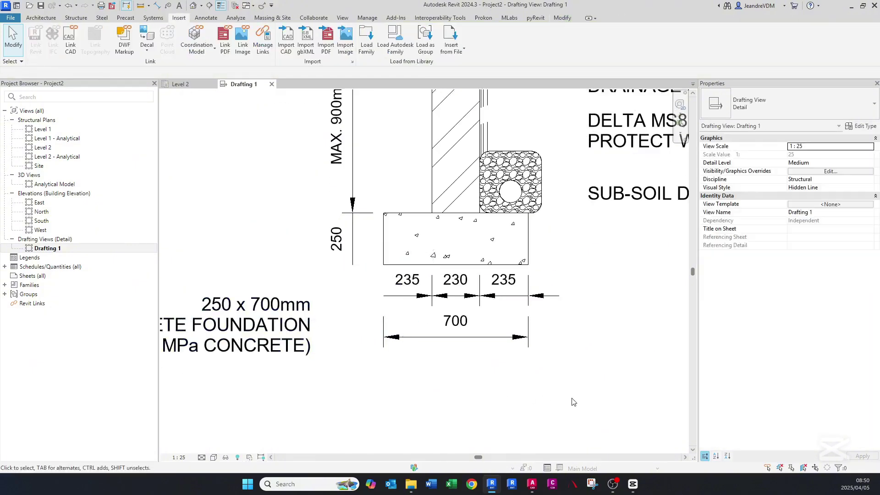
{"action": "scroll", "coordinate": [390, 319], "scroll_direction": "down", "scroll_amount": 3}
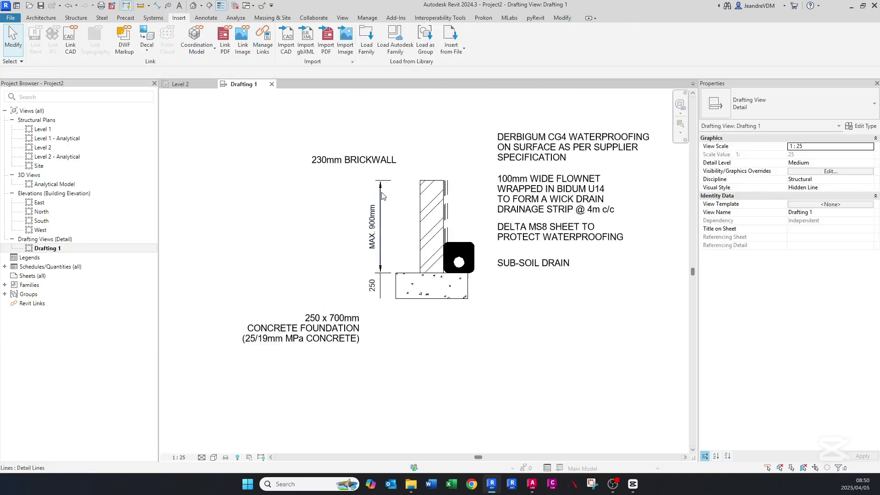
{"action": "scroll", "coordinate": [383, 184], "scroll_direction": "up", "scroll_amount": 2}
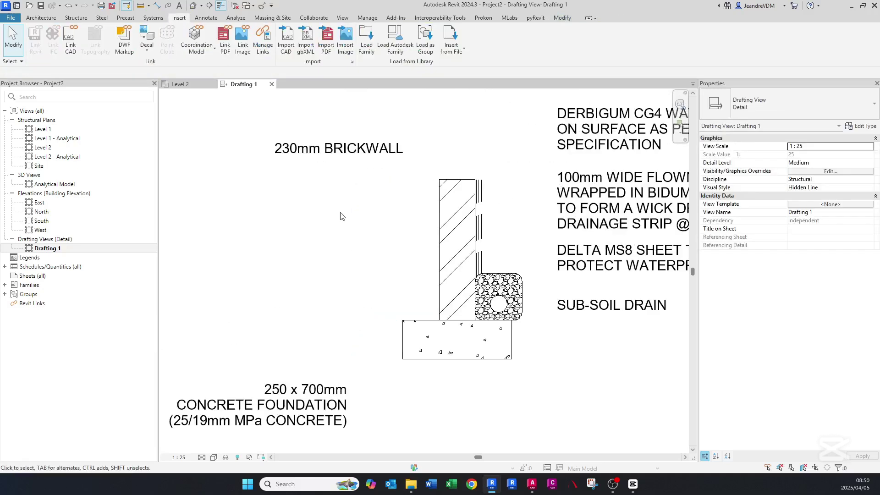
Add a right-side leader to the 230mm BRICKWALL note, bent at an elbow and pointing into the top of the hatched wall
{"action": "middle_click_drag", "start_coordinate": [399, 215], "coordinate": [397, 238]}
{"action": "left_click", "coordinate": [337, 170]}
{"action": "left_click", "coordinate": [415, 33]}
{"action": "left_click_drag", "start_coordinate": [512, 172], "coordinate": [448, 221]}
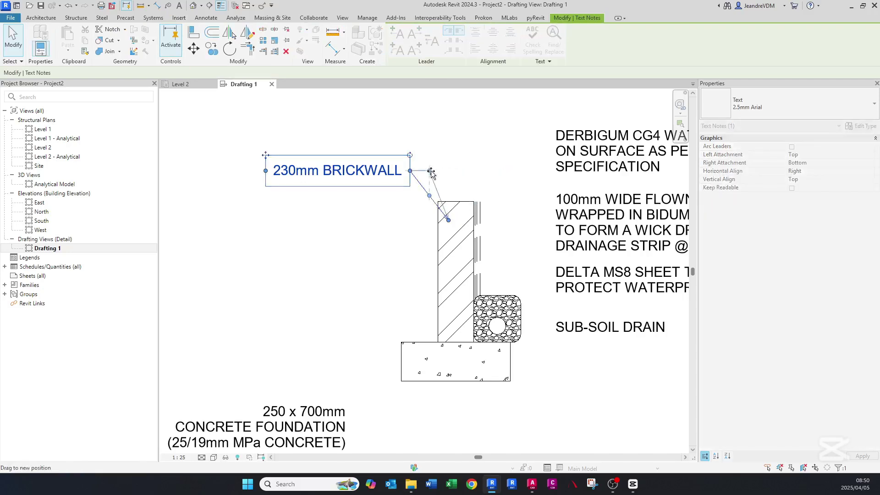
{"action": "key", "text": "Escape"}
Add a middle-attached left leader to the DERBIGUM CG4 waterproofing note, with an elbow and its arrow on the wall's waterproofing line
{"action": "scroll", "coordinate": [419, 179], "scroll_direction": "down", "scroll_amount": 2}
{"action": "left_click", "coordinate": [505, 160]}
{"action": "scroll", "coordinate": [504, 161], "scroll_direction": "up", "scroll_amount": 2}
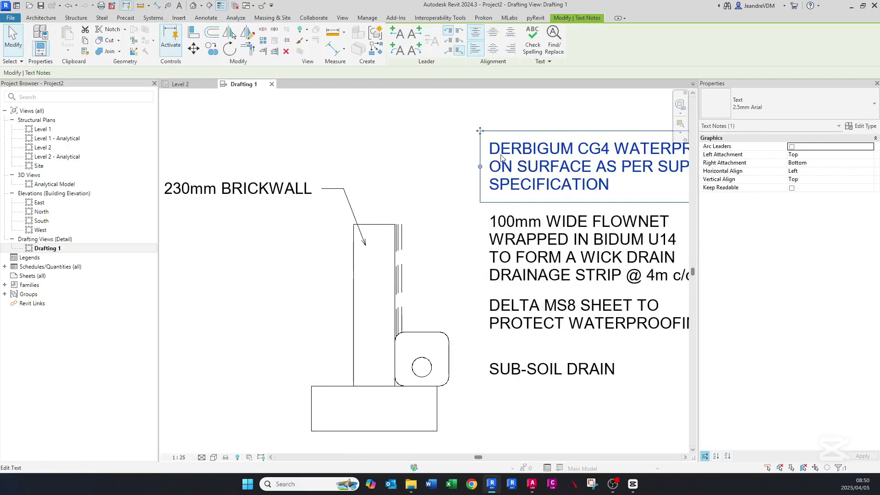
{"action": "left_click", "coordinate": [398, 36]}
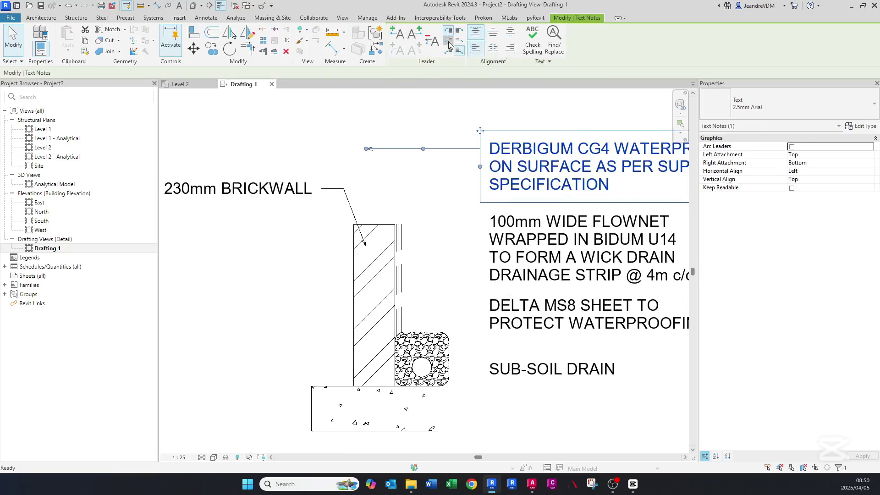
{"action": "left_click_drag", "start_coordinate": [365, 149], "coordinate": [398, 237]}
{"action": "left_click_drag", "start_coordinate": [439, 202], "coordinate": [448, 166]}
Add a straight left leader from the 100mm wide flownet note to the upper drainage strip line beside the wall
{"action": "scroll", "coordinate": [441, 193], "scroll_direction": "down", "scroll_amount": 2}
{"action": "left_click", "coordinate": [514, 224]}
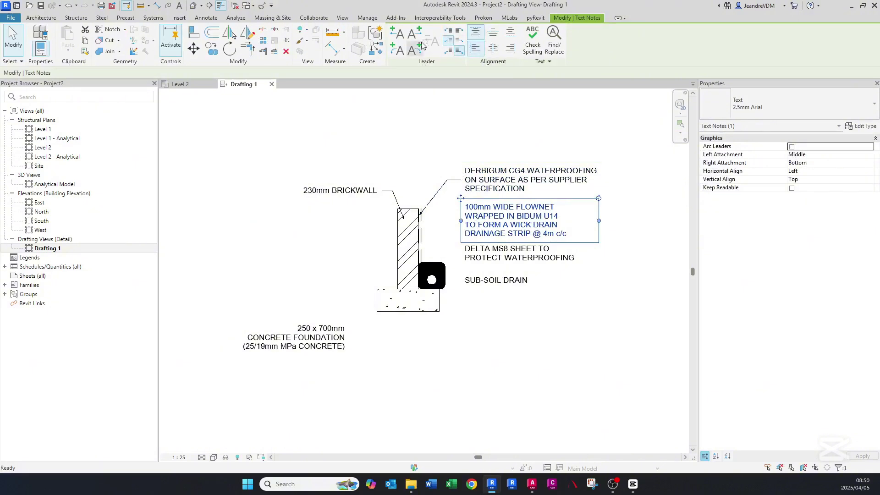
{"action": "left_click", "coordinate": [397, 36]}
{"action": "scroll", "coordinate": [464, 205], "scroll_direction": "up", "scroll_amount": 2}
{"action": "left_click_drag", "start_coordinate": [358, 232], "coordinate": [386, 232]}
Add straight left leaders from the DELTA MS8 note to the outer sheet line and from the SUB-SOIL DRAIN note to the drain pipe
{"action": "left_click", "coordinate": [477, 284]}
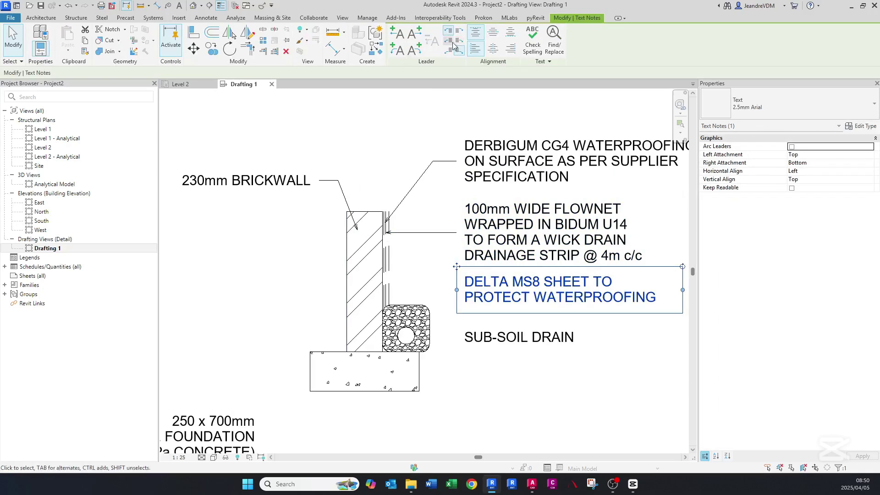
{"action": "left_click", "coordinate": [403, 48]}
{"action": "left_click_drag", "start_coordinate": [358, 290], "coordinate": [389, 290]}
{"action": "left_click", "coordinate": [519, 337]}
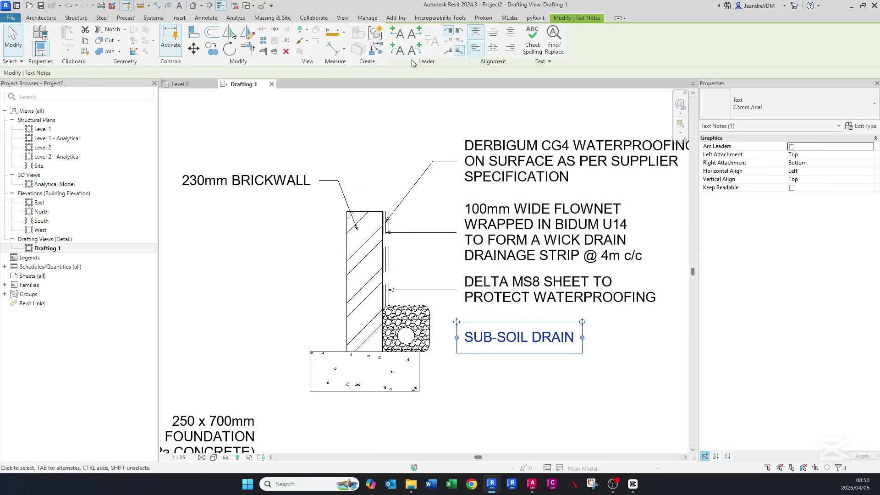
{"action": "left_click", "coordinate": [397, 33]}
{"action": "left_click_drag", "start_coordinate": [408, 338], "coordinate": [408, 337]}
Add a middle-attached right leader to the 250 x 700mm concrete foundation note, with an elbow and its arrow inside the foundation
{"action": "middle_click_drag", "start_coordinate": [407, 337], "coordinate": [451, 250]}
{"action": "left_click", "coordinate": [257, 349]}
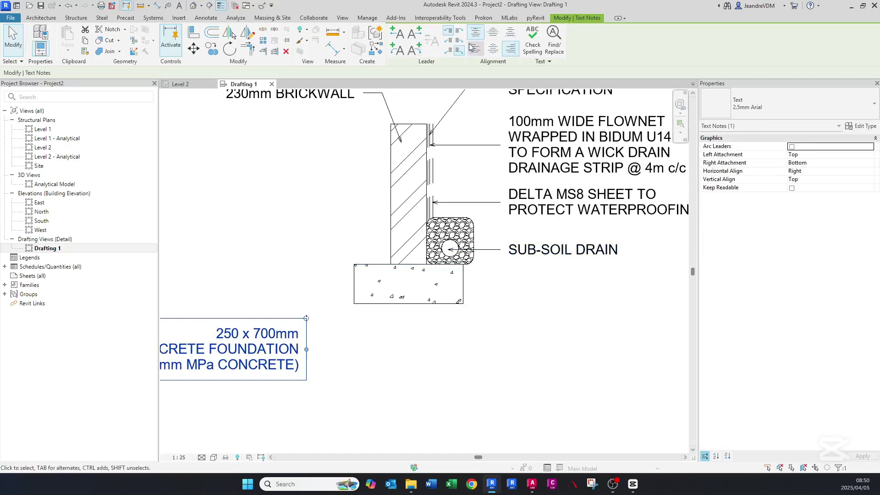
{"action": "left_click", "coordinate": [415, 33]}
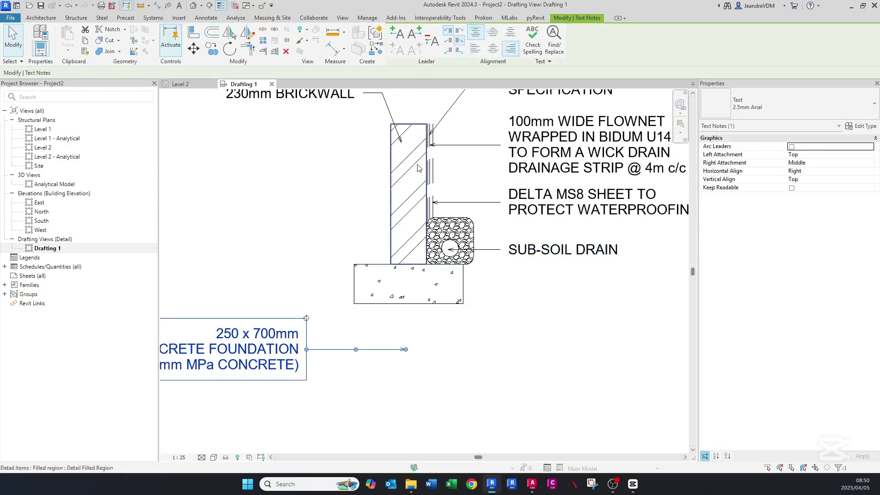
{"action": "left_click_drag", "start_coordinate": [406, 350], "coordinate": [380, 293]}
{"action": "left_click_drag", "start_coordinate": [356, 350], "coordinate": [331, 349]}
{"action": "key", "text": "Escape"}
Select the foundation's elements and examine their categories in the selection filter without changing anything
{"action": "middle_click_drag", "start_coordinate": [334, 356], "coordinate": [305, 391]}
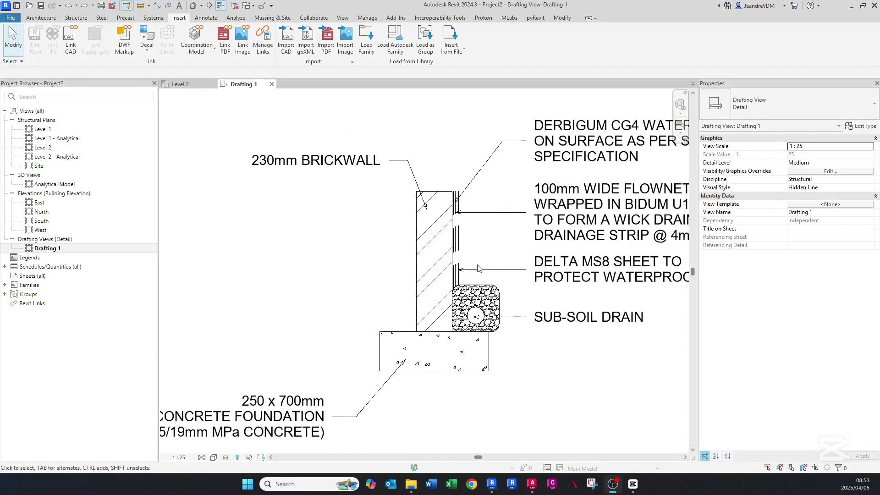
{"action": "middle_click_drag", "start_coordinate": [436, 258], "coordinate": [419, 250]}
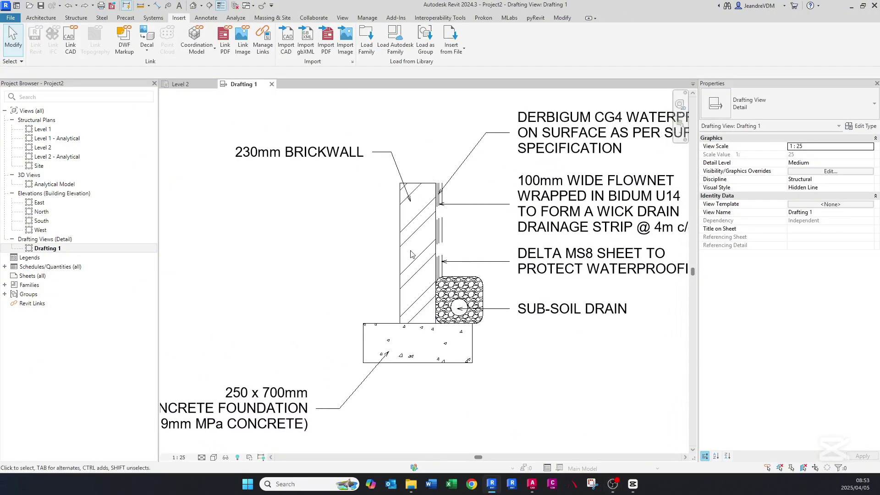
{"action": "scroll", "coordinate": [388, 335], "scroll_direction": "up", "scroll_amount": 1}
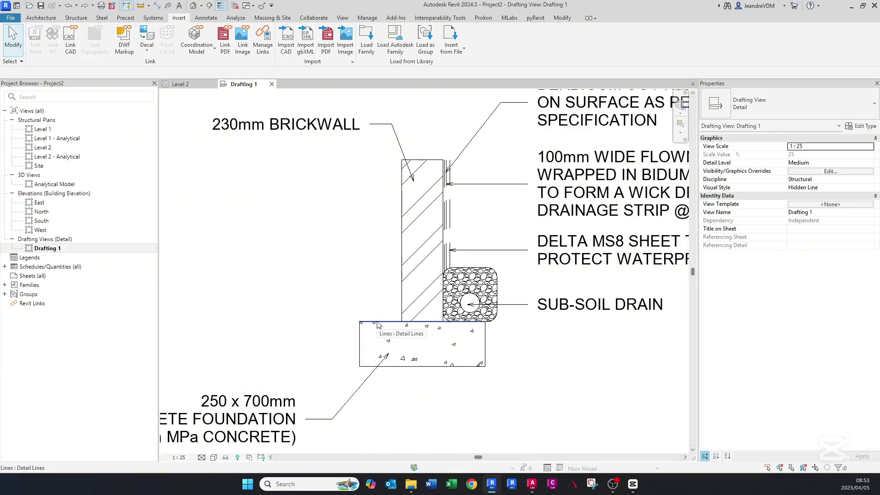
{"action": "left_click_drag", "start_coordinate": [378, 324], "coordinate": [339, 337]}
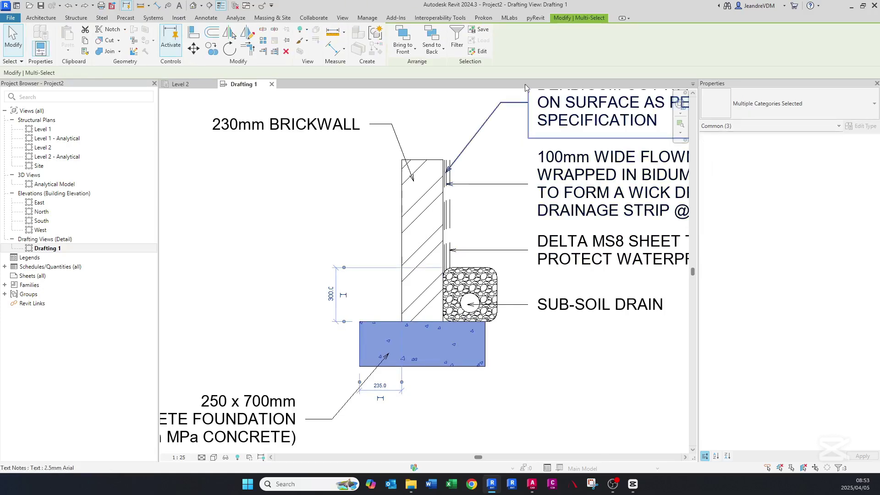
{"action": "left_click", "coordinate": [457, 42]}
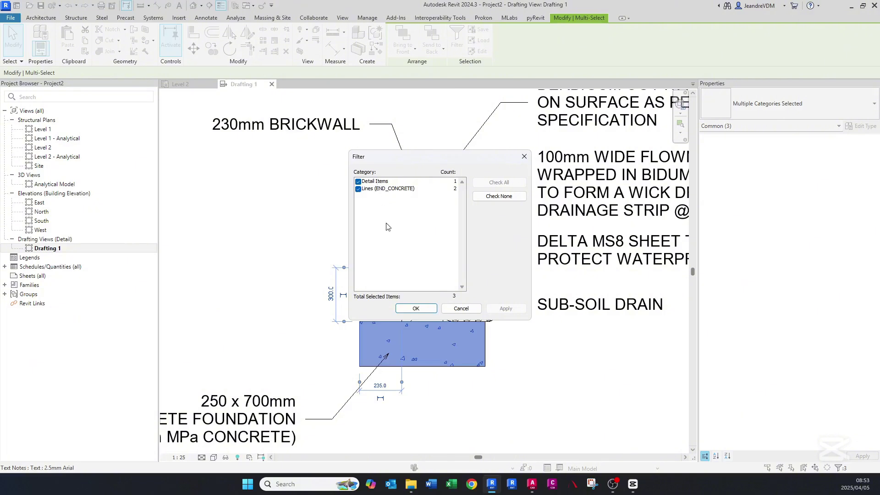
{"action": "key", "text": "Escape"}
{"action": "key", "text": "Escape"}
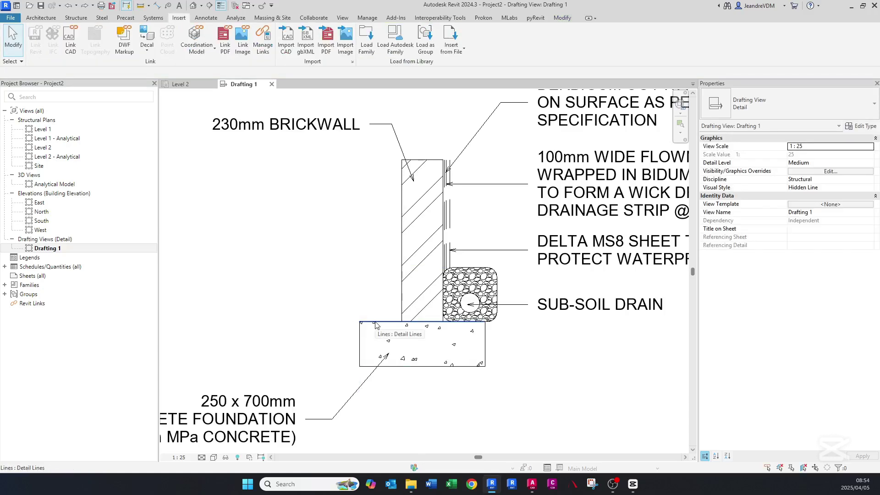
Examine how the foundation outline, the wall outline and fill, the drain fill and the membrane lines are selected as native elements
{"action": "left_click", "coordinate": [376, 324]}
{"action": "key", "text": "Escape"}
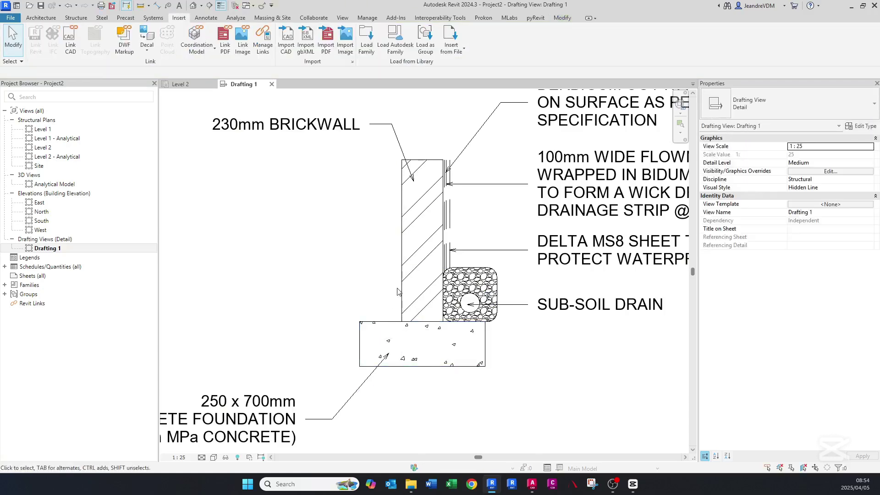
{"action": "key", "text": "Tab"}
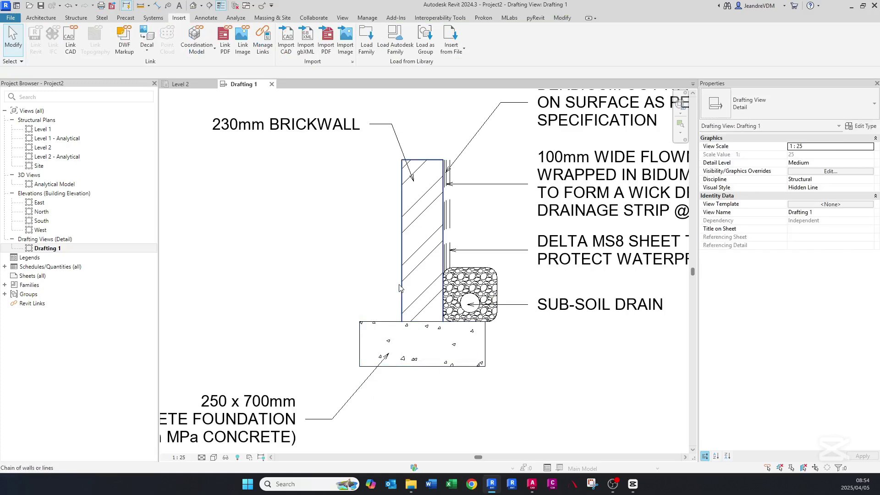
{"action": "left_click", "coordinate": [400, 288]}
{"action": "key", "text": "Escape"}
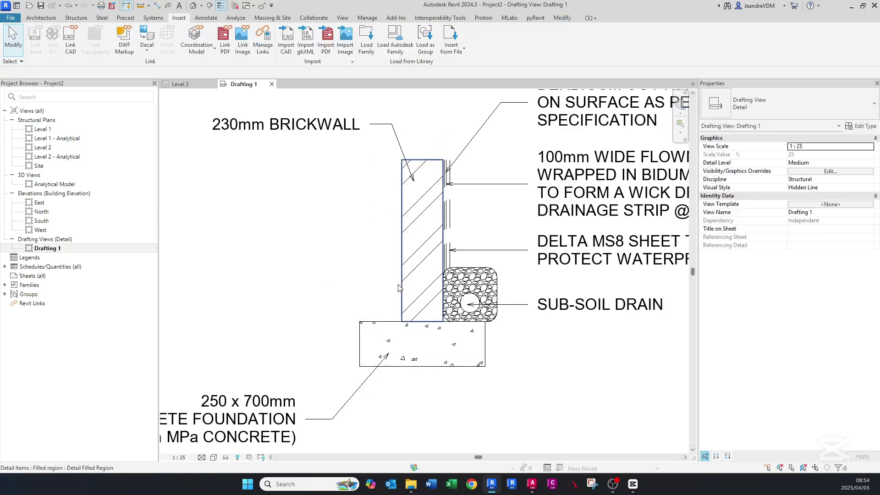
{"action": "left_click", "coordinate": [404, 201]}
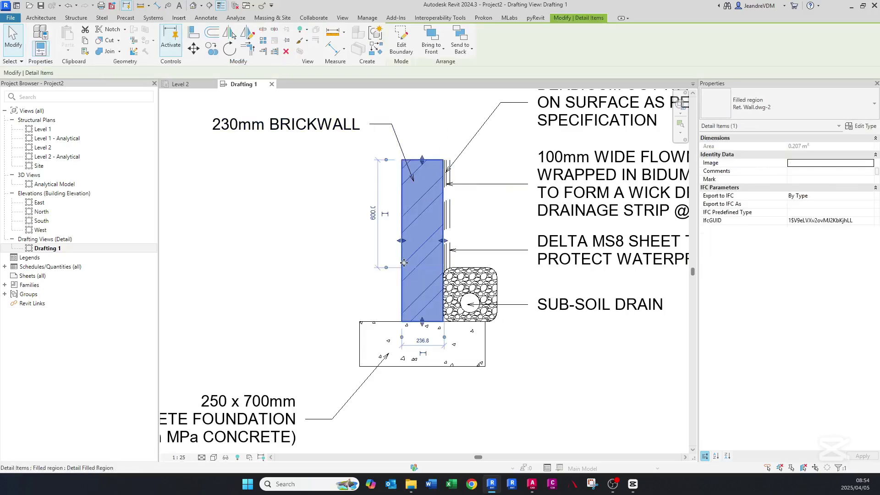
{"action": "key", "text": "Escape"}
{"action": "left_click", "coordinate": [473, 287]}
{"action": "key", "text": "Escape"}
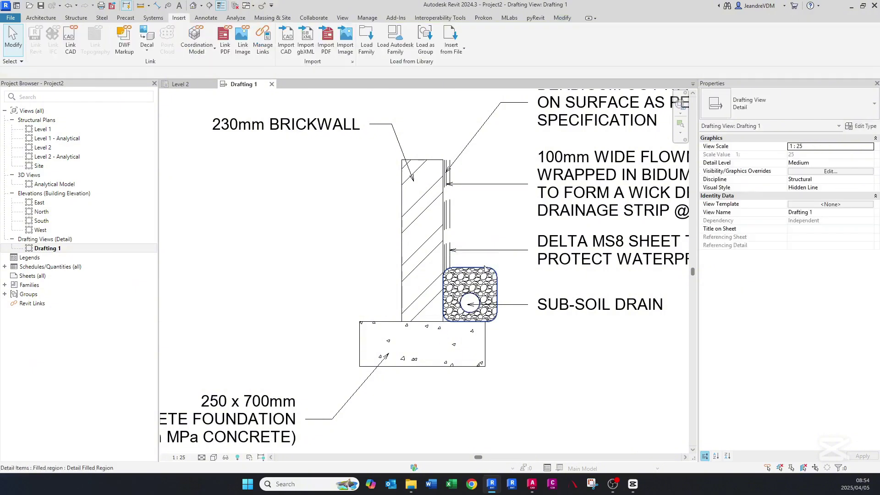
{"action": "left_click", "coordinate": [449, 222]}
{"action": "scroll", "coordinate": [448, 220], "scroll_direction": "up", "scroll_amount": 4}
{"action": "key", "text": "Escape"}
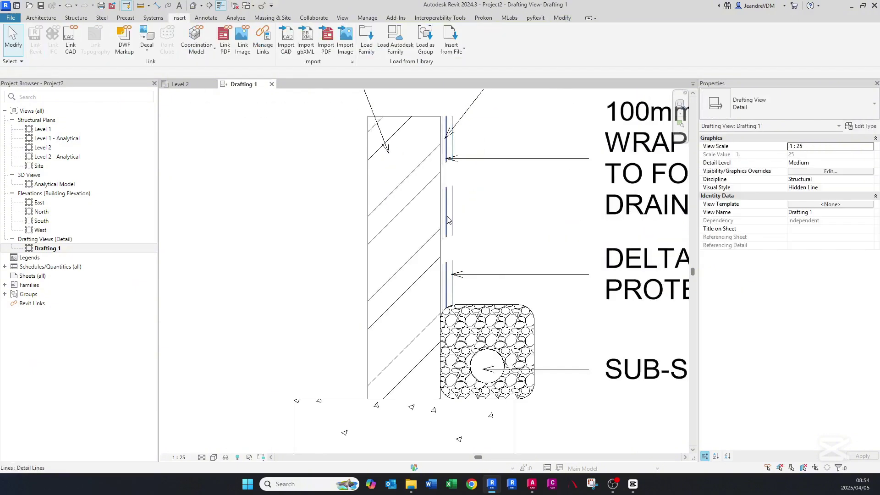
{"action": "scroll", "coordinate": [448, 220], "scroll_direction": "down", "scroll_amount": 4}
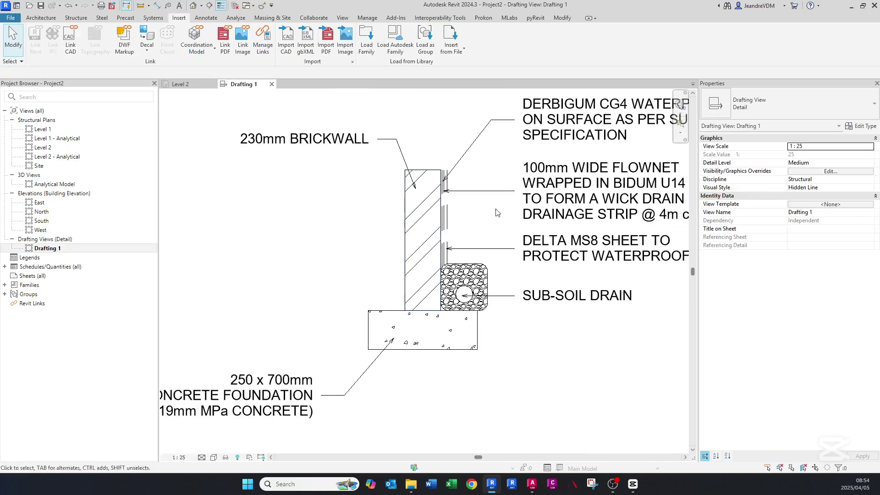
Place an aligned dimension string beside the wall covering the wall height and the foundation depth
{"action": "scroll", "coordinate": [378, 236], "scroll_direction": "up", "scroll_amount": 1}
{"action": "key", "text": "d"}
{"action": "key", "text": "i"}
{"action": "left_click", "coordinate": [428, 325]}
{"action": "left_click", "coordinate": [426, 160]}
{"action": "left_click", "coordinate": [385, 367]}
{"action": "left_click", "coordinate": [328, 345]}
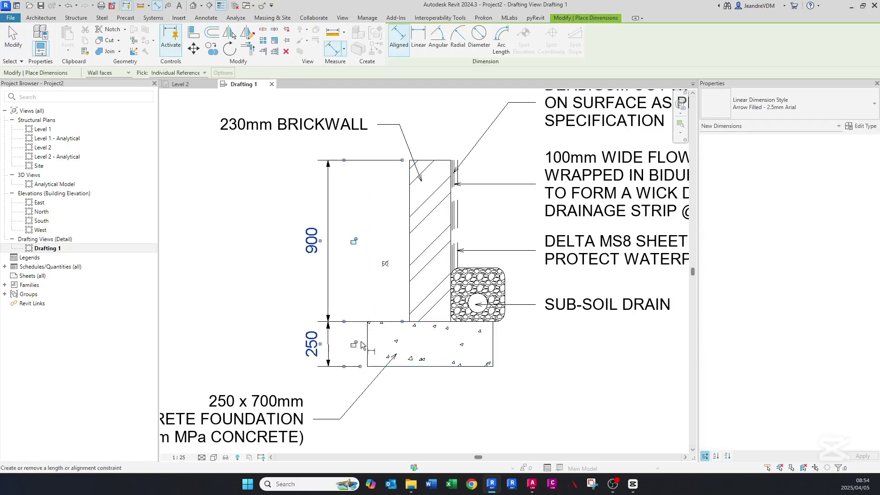
Place an aligned dimension string below the foundation covering both foundation projections and the wall thickness
{"action": "left_click", "coordinate": [367, 344]}
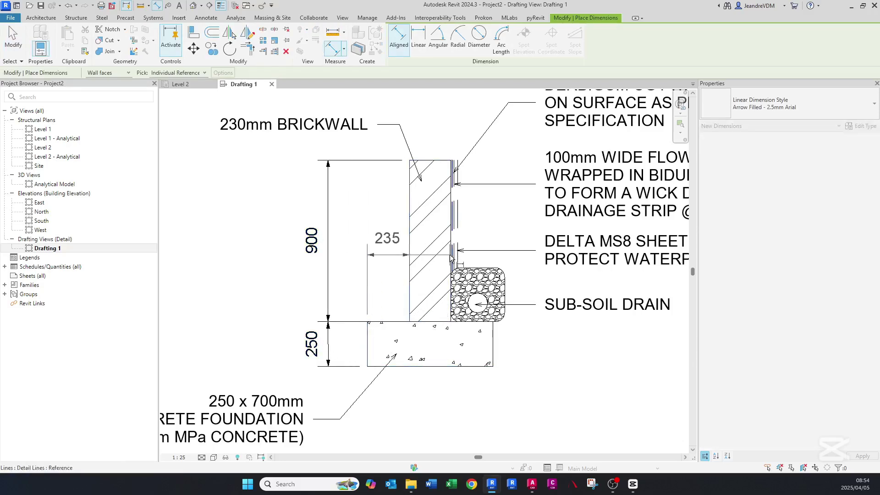
{"action": "left_click", "coordinate": [451, 298]}
{"action": "left_click", "coordinate": [493, 349]}
{"action": "left_click", "coordinate": [491, 420]}
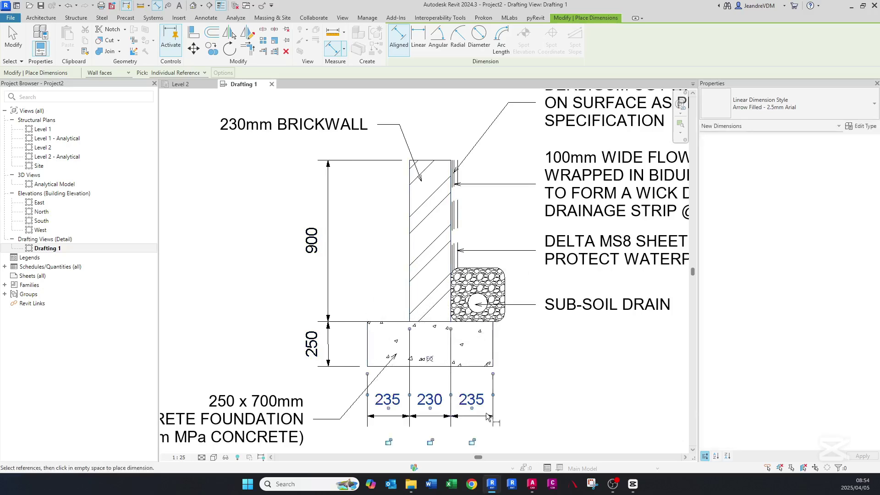
Dimension the foundation's overall width beneath the segmented dimension string and finish dimensioning
{"action": "left_click", "coordinate": [367, 353]}
{"action": "left_click", "coordinate": [493, 349]}
{"action": "middle_click_drag", "start_coordinate": [506, 416], "coordinate": [479, 327]}
{"action": "left_click", "coordinate": [477, 366]}
{"action": "key", "text": "Escape"}
{"action": "scroll", "coordinate": [353, 394], "scroll_direction": "down", "scroll_amount": 2}
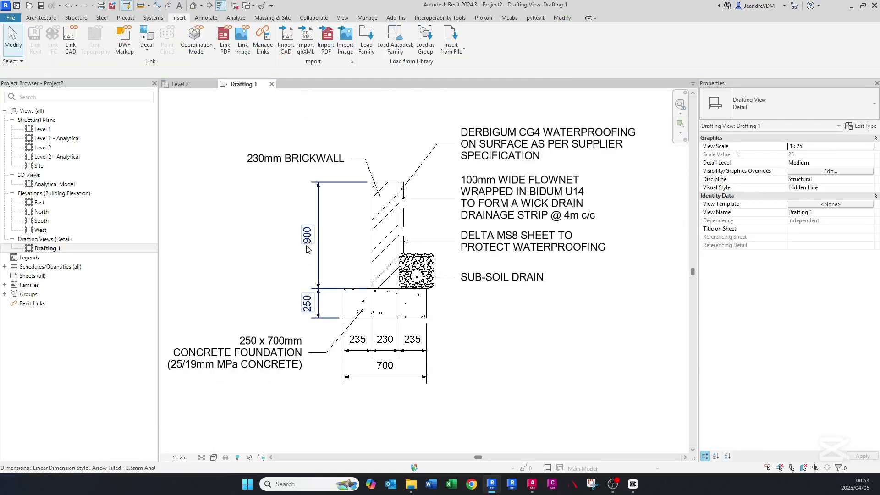
Add the prefix "MAX." to the wall height segment of the vertical dimension, keeping its actual value
{"action": "scroll", "coordinate": [305, 236], "scroll_direction": "up", "scroll_amount": 2}
{"action": "left_click", "coordinate": [307, 236]}
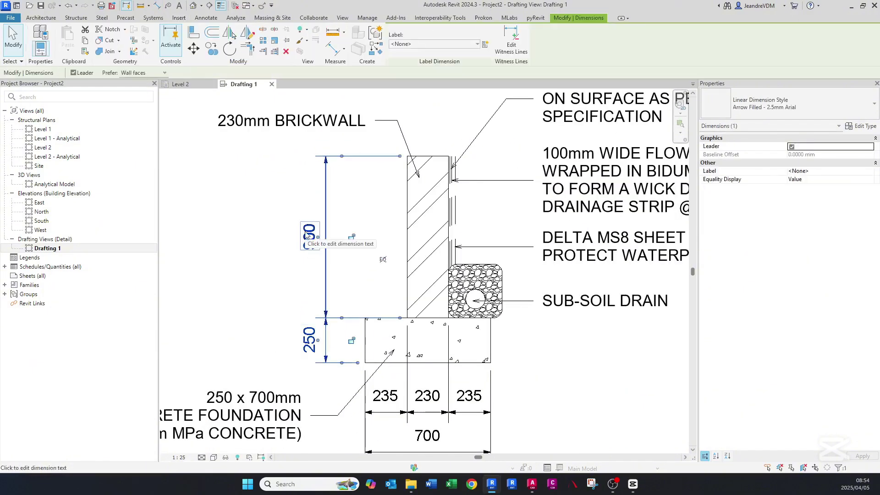
{"action": "left_click", "coordinate": [307, 236]}
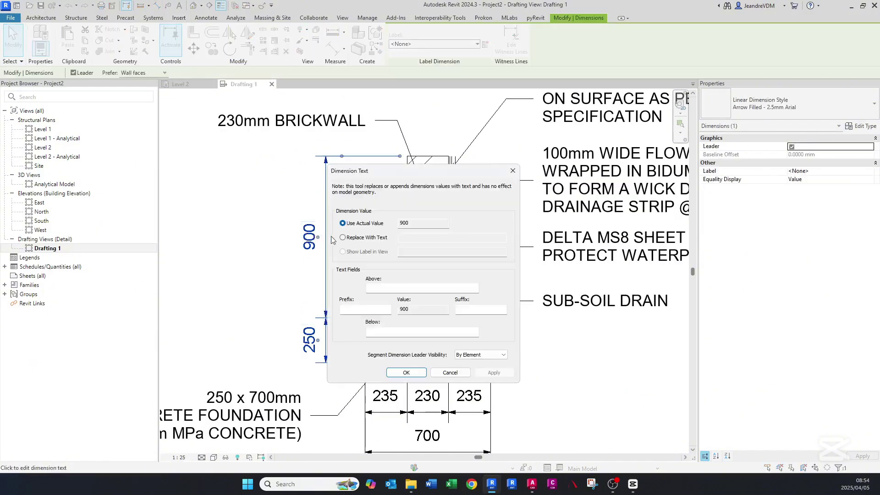
{"action": "left_click", "coordinate": [387, 289]}
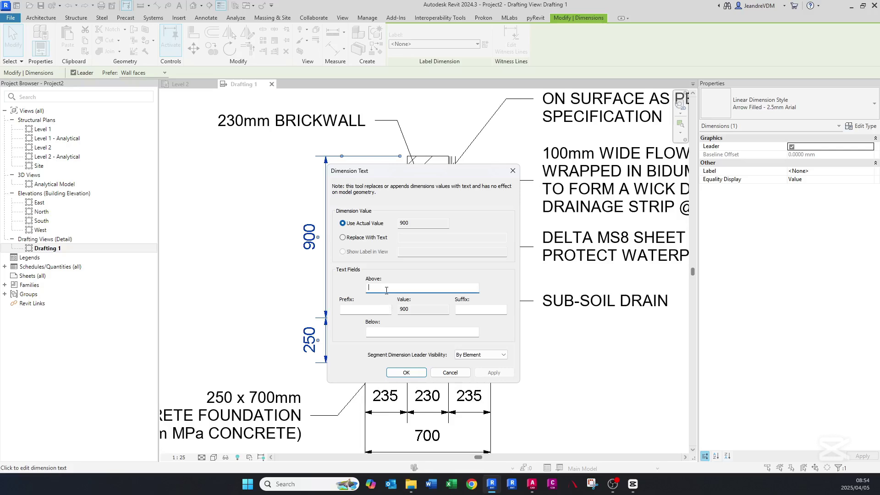
{"action": "left_click", "coordinate": [360, 310]}
{"action": "type", "text": "MAX."}
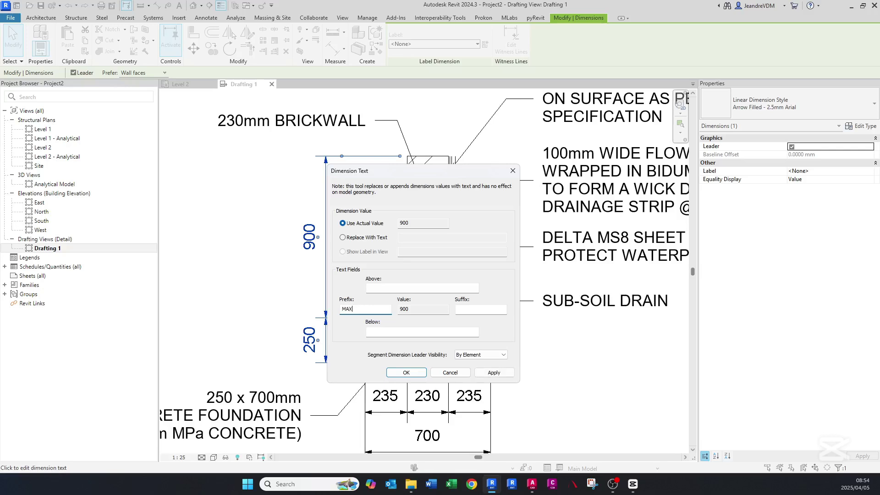
{"action": "left_click", "coordinate": [407, 372]}
{"action": "key", "text": "Escape"}
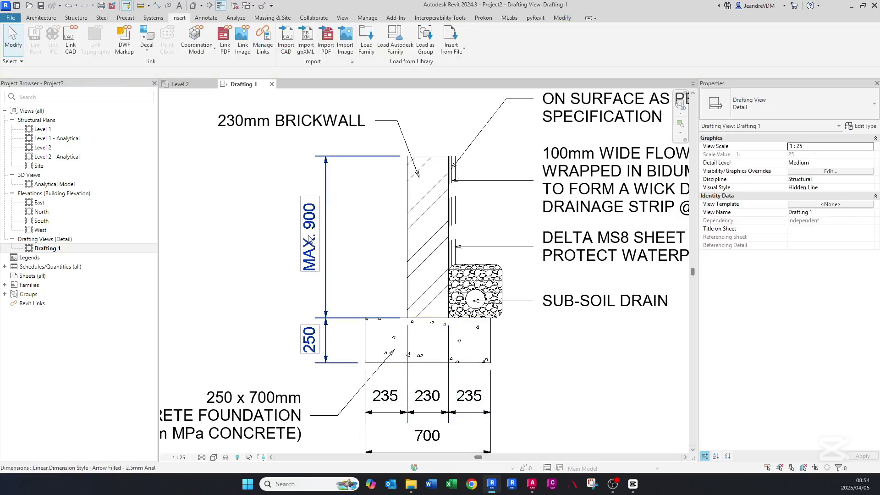
Set the concrete foundation region's overall width to 800 mm through its dimension
{"action": "scroll", "coordinate": [406, 296], "scroll_direction": "down", "scroll_amount": 2}
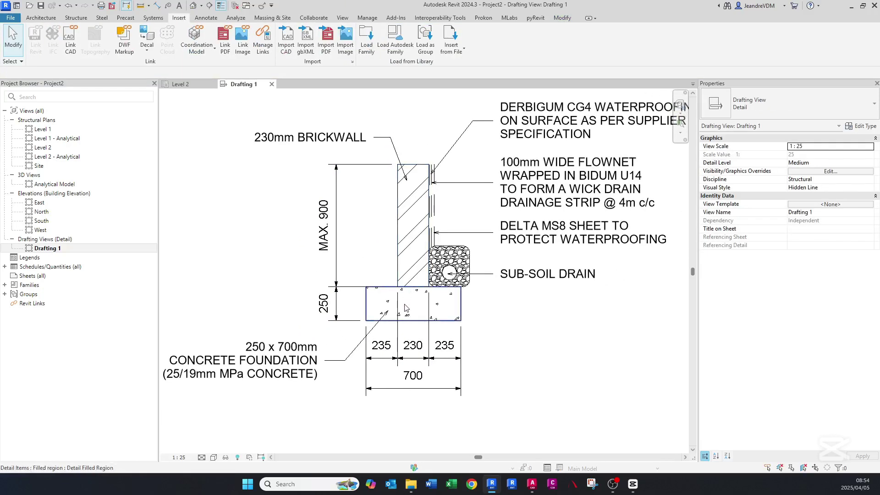
{"action": "scroll", "coordinate": [409, 353], "scroll_direction": "up", "scroll_amount": 1}
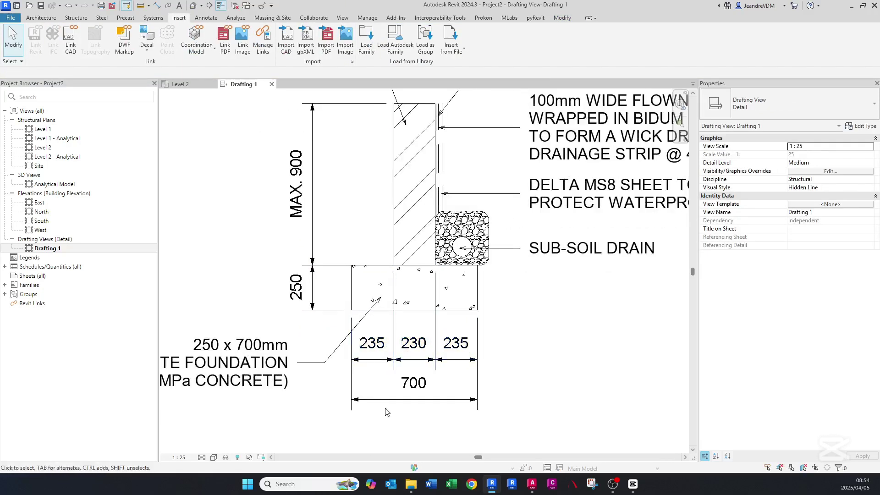
{"action": "left_click", "coordinate": [410, 314]}
{"action": "left_click", "coordinate": [415, 389]}
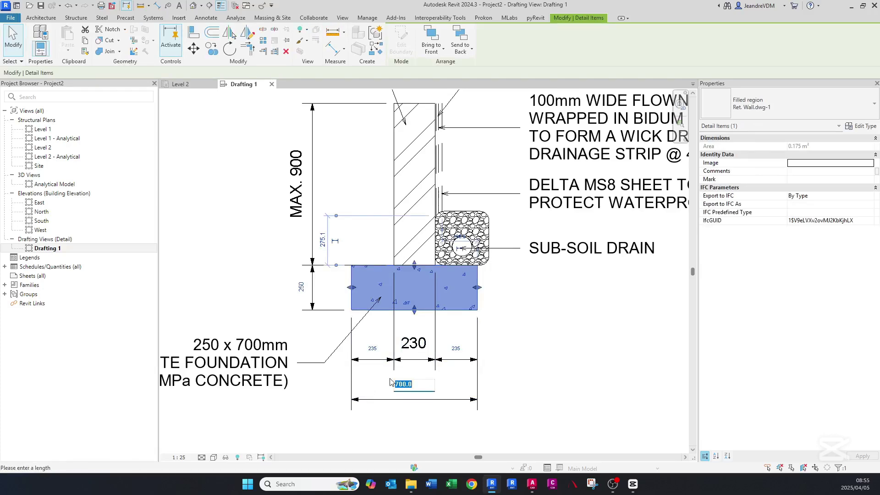
{"action": "type", "text": "800"}
{"action": "key", "text": "Return"}
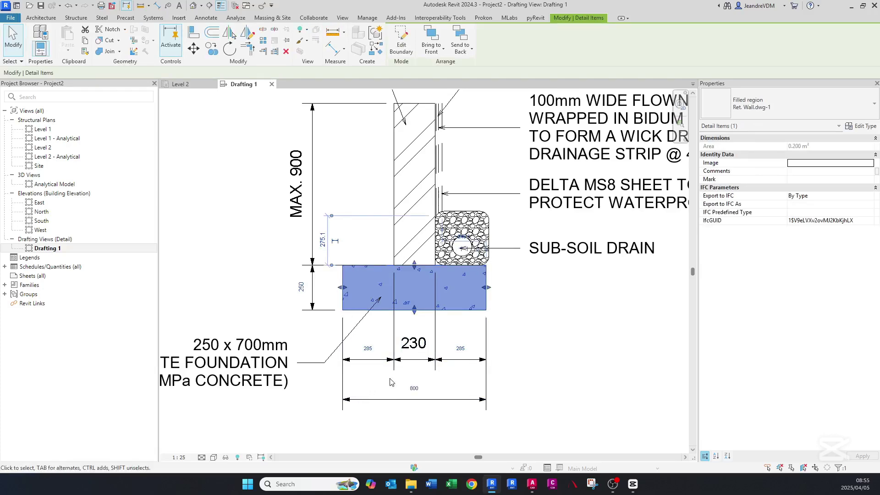
{"action": "key", "text": "Escape"}
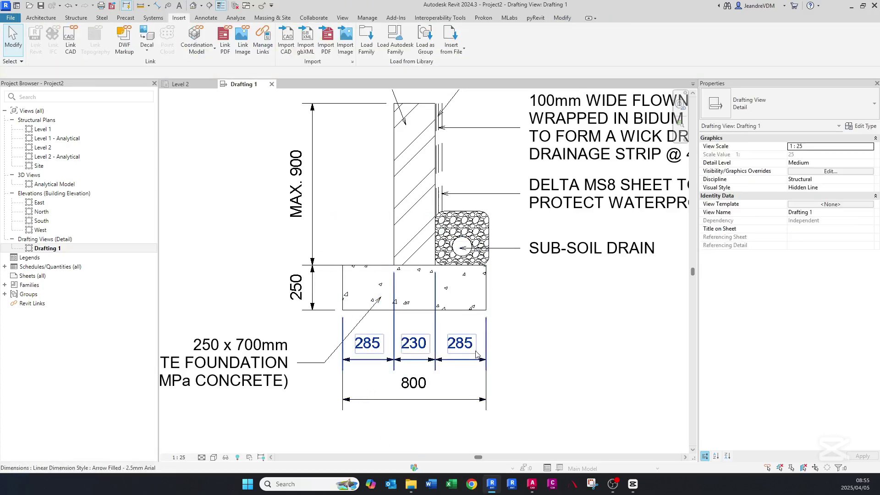
Undo the last width change of the concrete foundation region
{"action": "key", "text": "ctrl+z"}
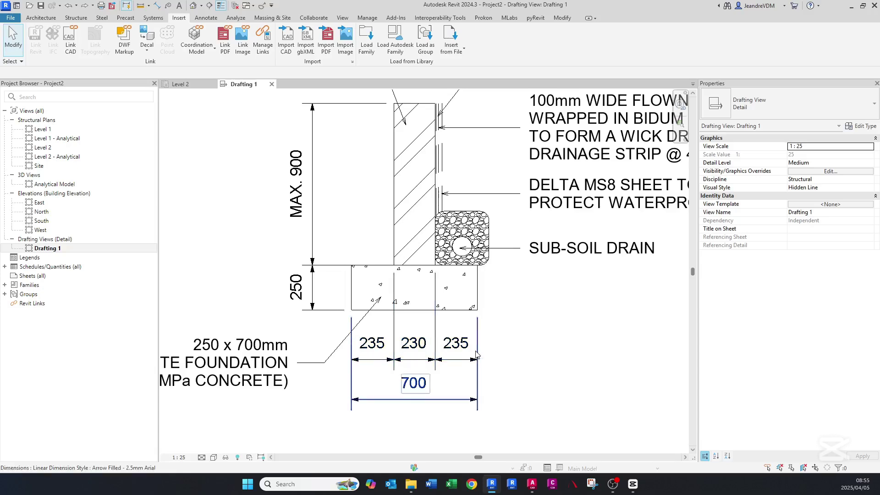
{"action": "middle_click_drag", "start_coordinate": [430, 250], "coordinate": [429, 259]}
{"action": "scroll", "coordinate": [429, 259], "scroll_direction": "down", "scroll_amount": 2}
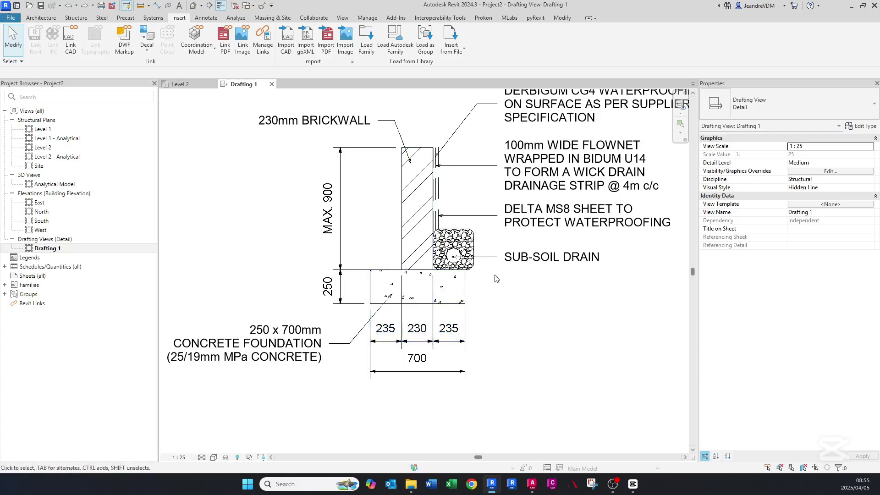
{"action": "middle_click_drag", "start_coordinate": [431, 316], "coordinate": [433, 348]}
Duplicate the brick wall filled region's type under the name "Brickwall"
{"action": "left_click", "coordinate": [405, 247]}
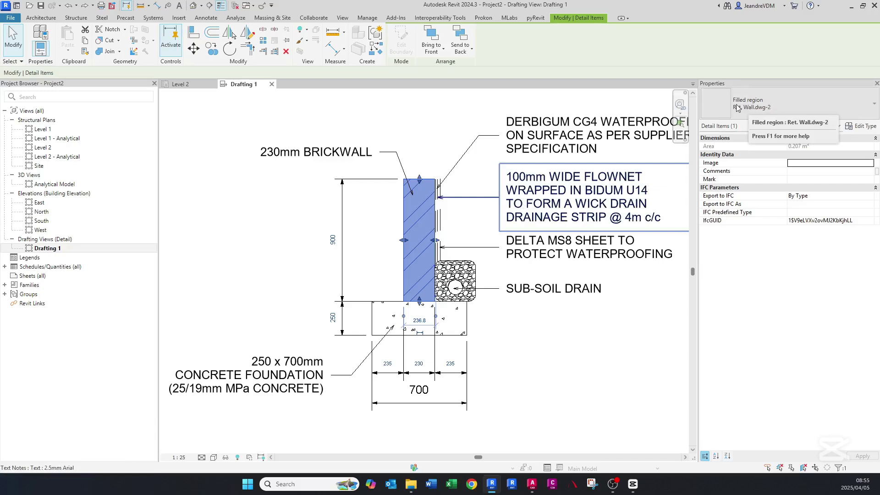
{"action": "left_click", "coordinate": [860, 126]}
{"action": "left_click", "coordinate": [551, 157]}
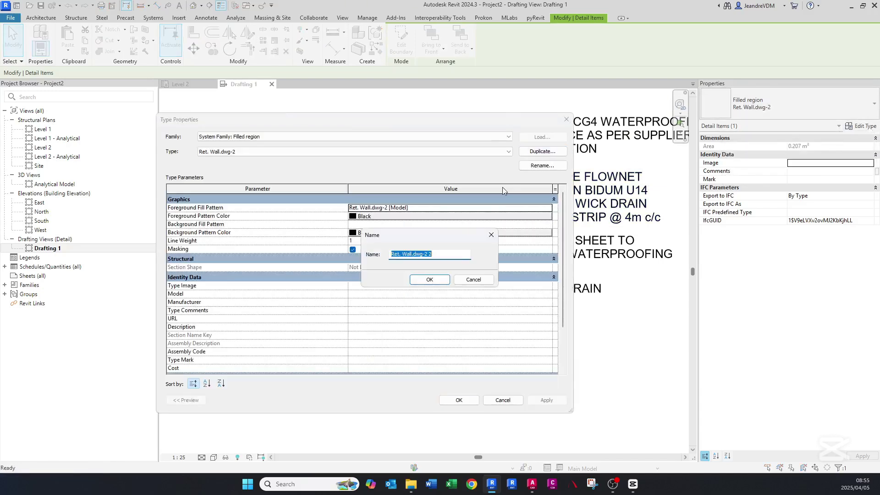
{"action": "type", "text": "Brickwall"}
{"action": "key", "text": "Return"}
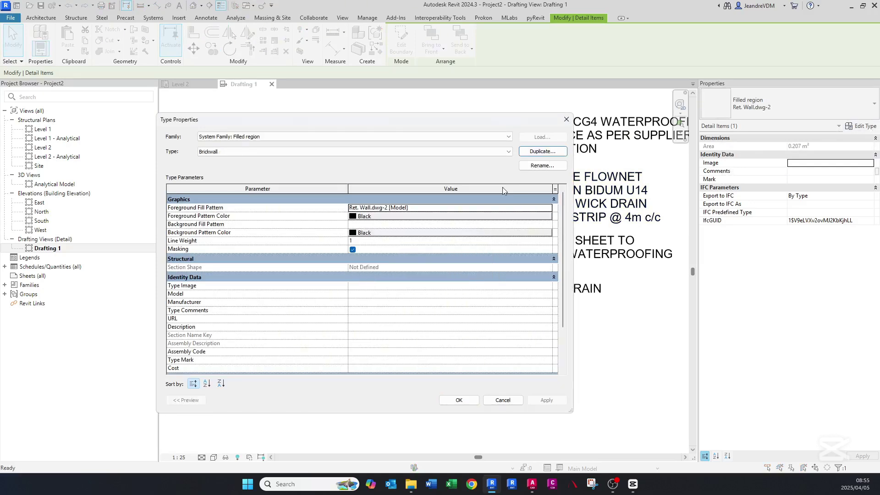
Set the Brickwall type's foreground fill to the Brickwork drafting pattern and apply it to the wall region
{"action": "left_click", "coordinate": [549, 208]}
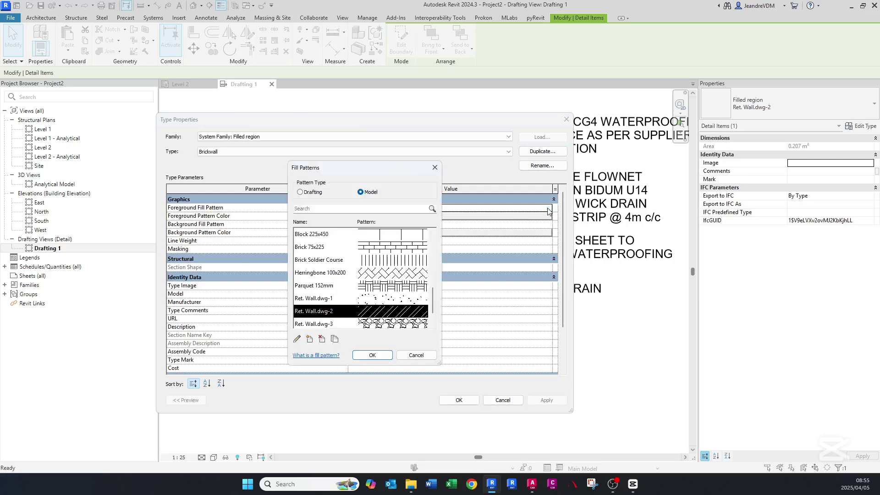
{"action": "left_click", "coordinate": [306, 193]}
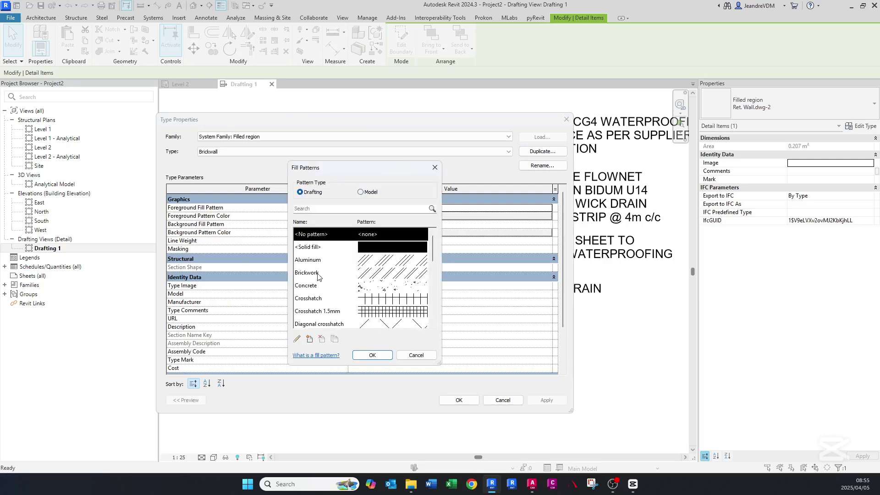
{"action": "left_click", "coordinate": [319, 275]}
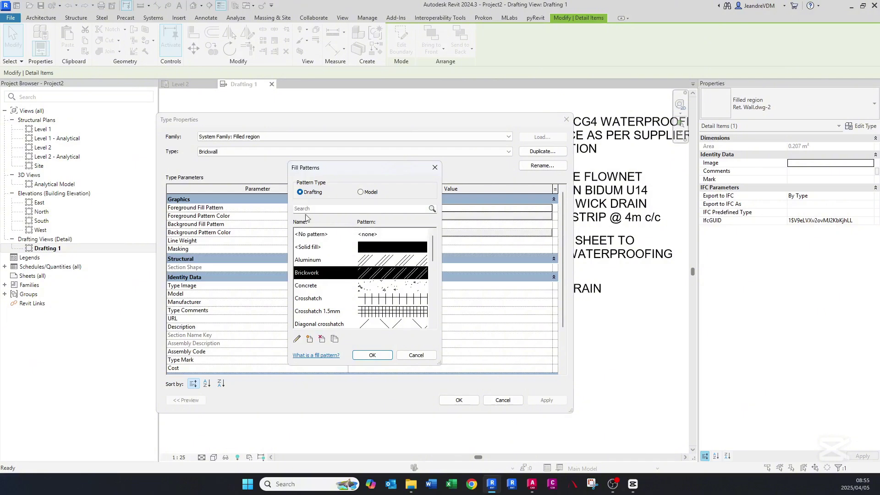
{"action": "left_click", "coordinate": [381, 355]}
{"action": "left_click", "coordinate": [468, 401]}
{"action": "left_click", "coordinate": [557, 398]}
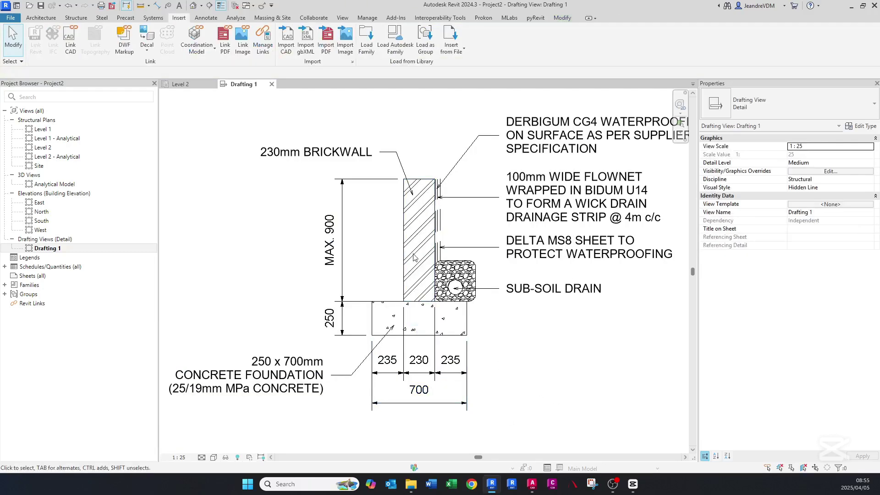
Duplicate the foundation filled region's type under the name "Concrete"
{"action": "left_click", "coordinate": [385, 307]}
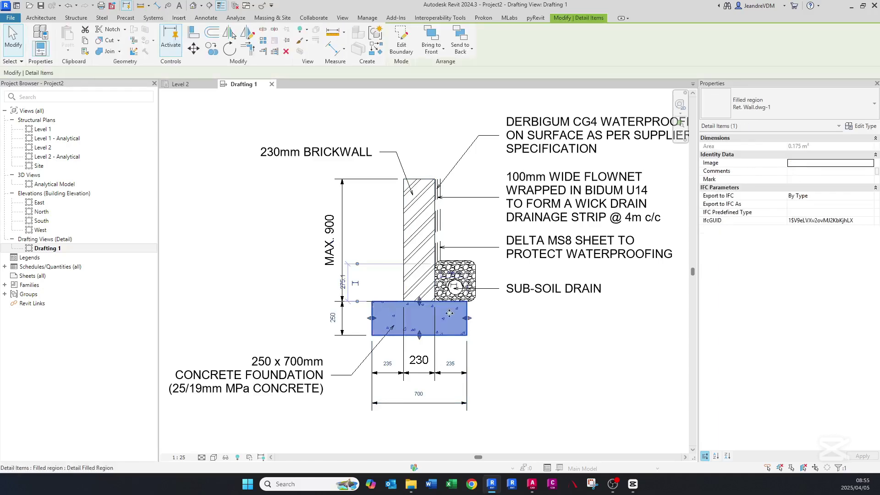
{"action": "left_click", "coordinate": [862, 126]}
{"action": "left_click", "coordinate": [543, 151]}
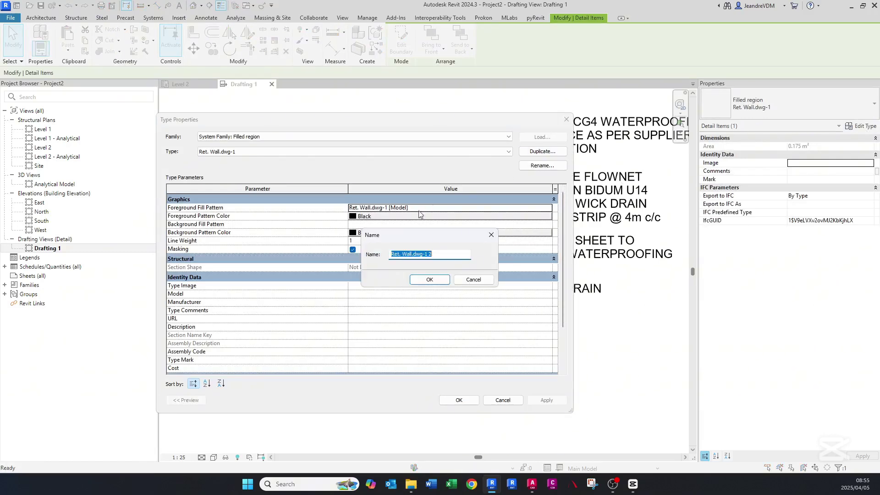
{"action": "type", "text": "C"}
{"action": "key", "text": "Return"}
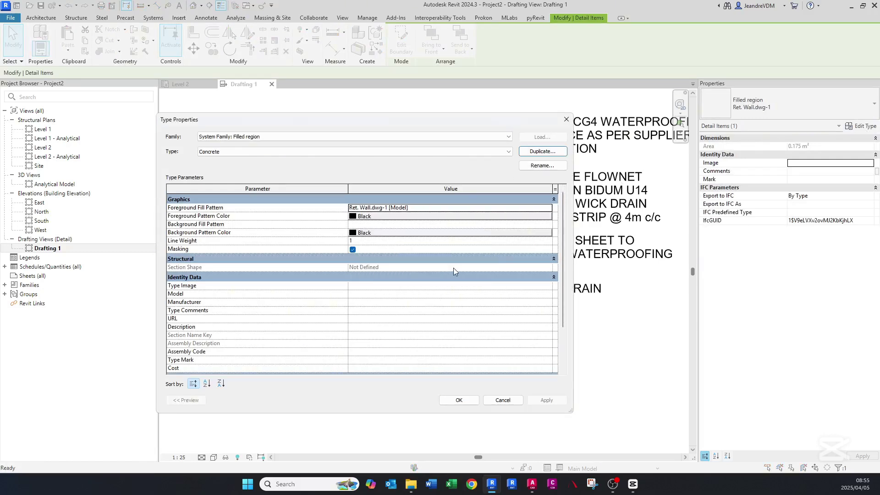
Set the Concrete type's foreground fill to the Concrete drafting pattern and apply it to the foundation region
{"action": "left_click", "coordinate": [549, 210]}
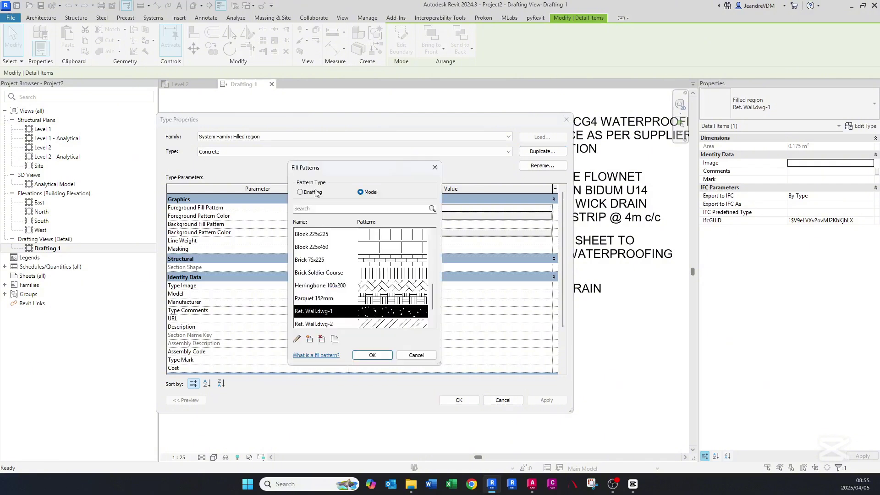
{"action": "left_click", "coordinate": [301, 192]}
{"action": "scroll", "coordinate": [348, 279], "scroll_direction": "up", "scroll_amount": 3}
{"action": "left_click", "coordinate": [347, 285]}
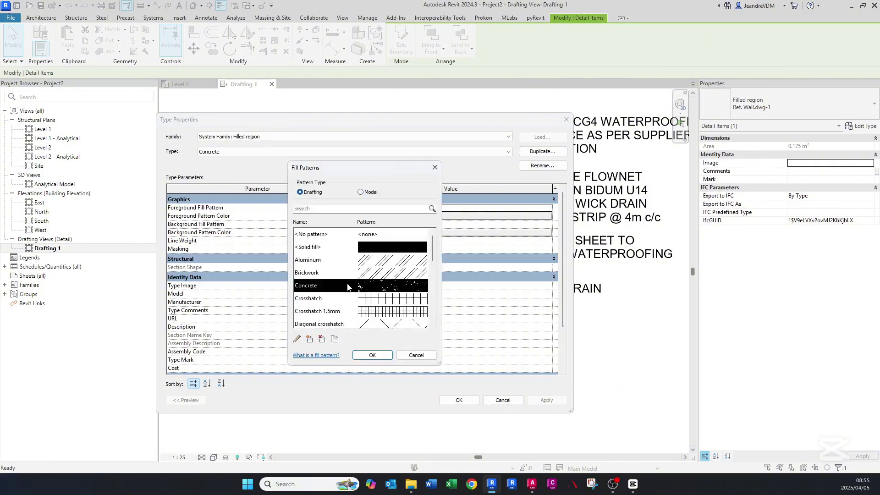
{"action": "left_click", "coordinate": [372, 356]}
{"action": "left_click", "coordinate": [459, 400]}
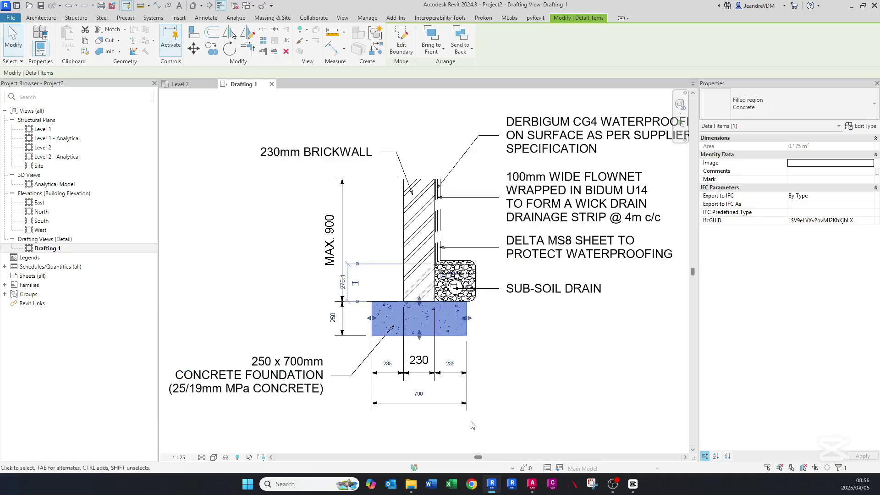
{"action": "left_click", "coordinate": [472, 424]}
Duplicate the filled region type around the sub-soil drain under the name "Subsoil"
{"action": "left_click", "coordinate": [453, 266]}
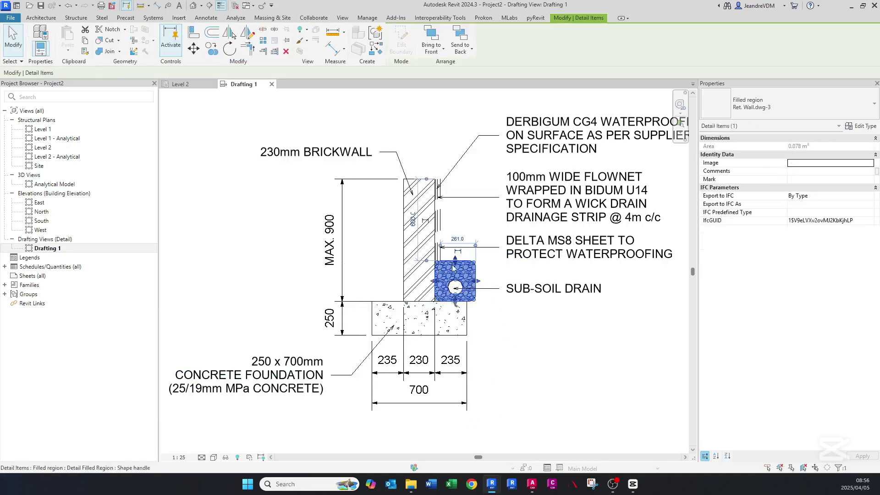
{"action": "left_click", "coordinate": [860, 126]}
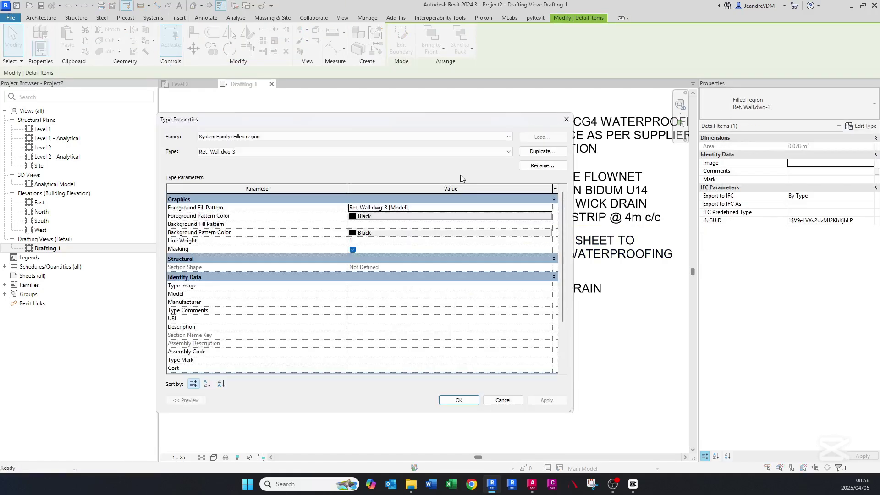
{"action": "left_click", "coordinate": [542, 151]}
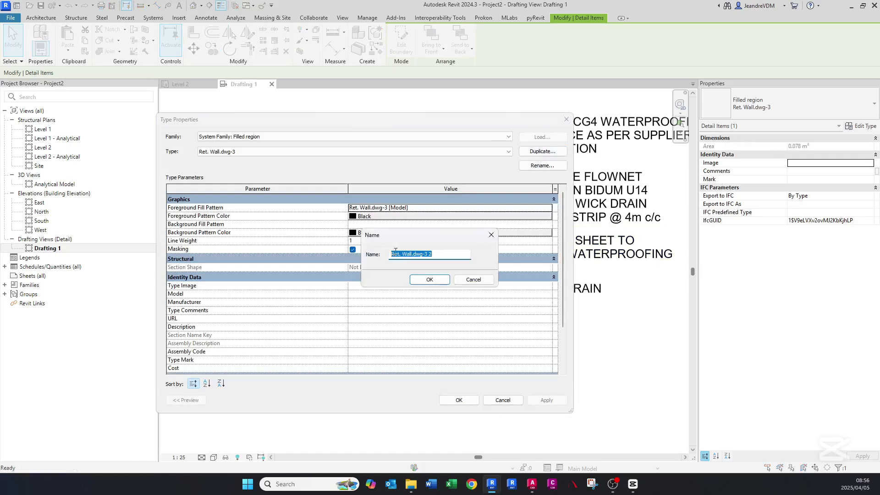
{"action": "type", "text": "Subsoil"}
{"action": "key", "text": "Return"}
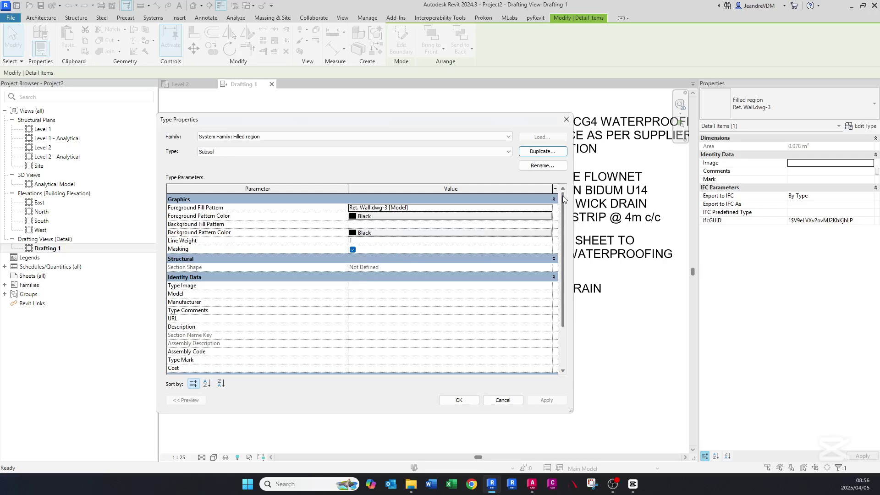
Set the Subsoil type's foreground fill to the Diagonal crosshatch 1.5mm drafting pattern and apply it to the drain region
{"action": "left_click", "coordinate": [547, 210]}
{"action": "scroll", "coordinate": [358, 286], "scroll_direction": "up", "scroll_amount": 1}
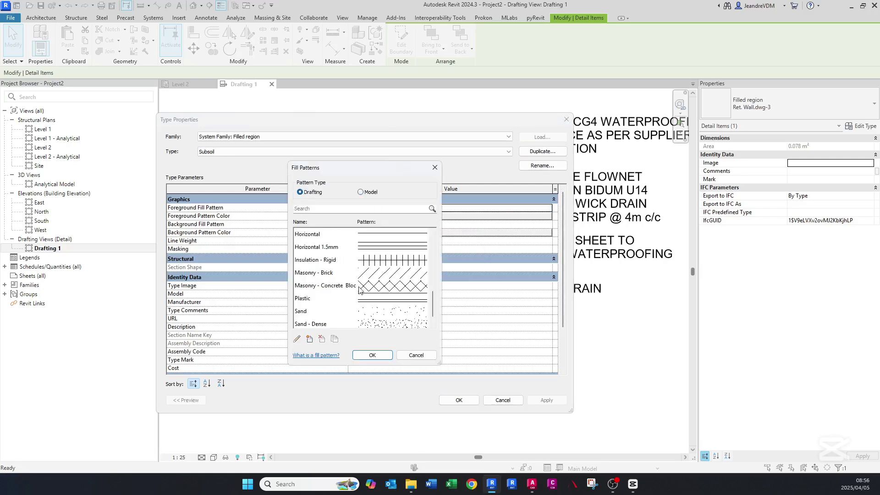
{"action": "scroll", "coordinate": [359, 289], "scroll_direction": "up", "scroll_amount": 5}
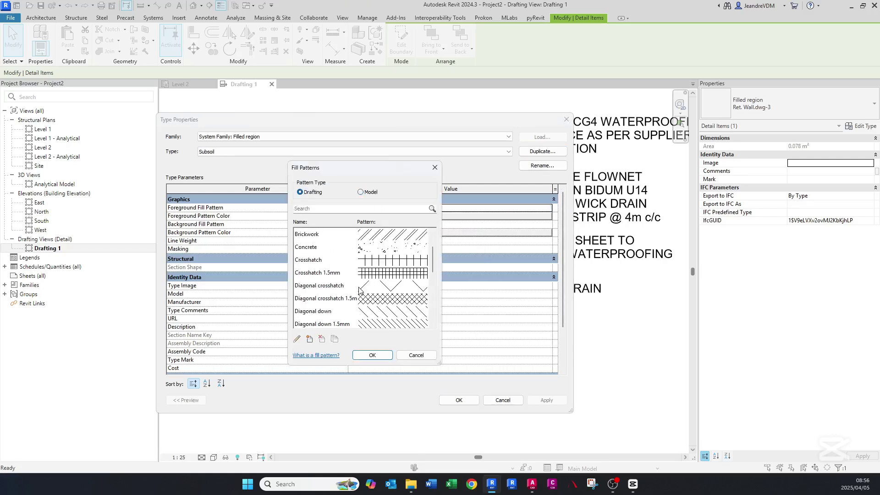
{"action": "left_click", "coordinate": [355, 300]}
{"action": "left_click", "coordinate": [372, 356]}
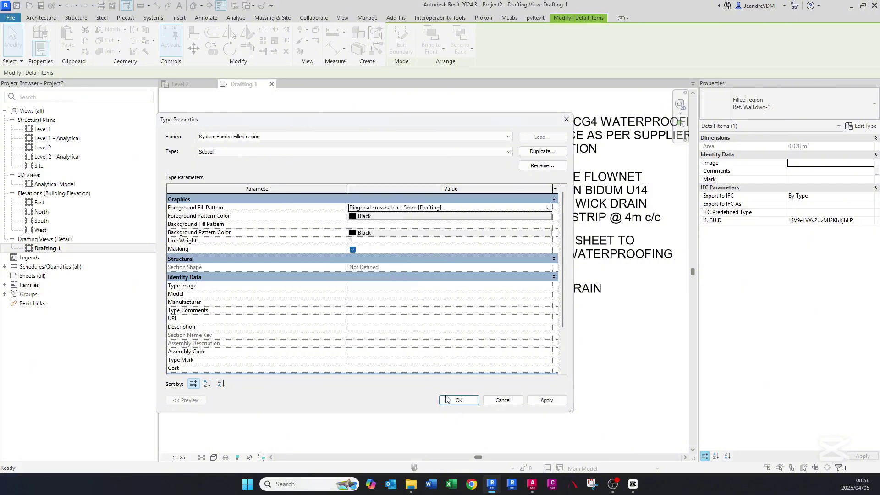
{"action": "left_click", "coordinate": [459, 400]}
{"action": "left_click", "coordinate": [542, 408]}
{"action": "scroll", "coordinate": [505, 348], "scroll_direction": "up", "scroll_amount": 2}
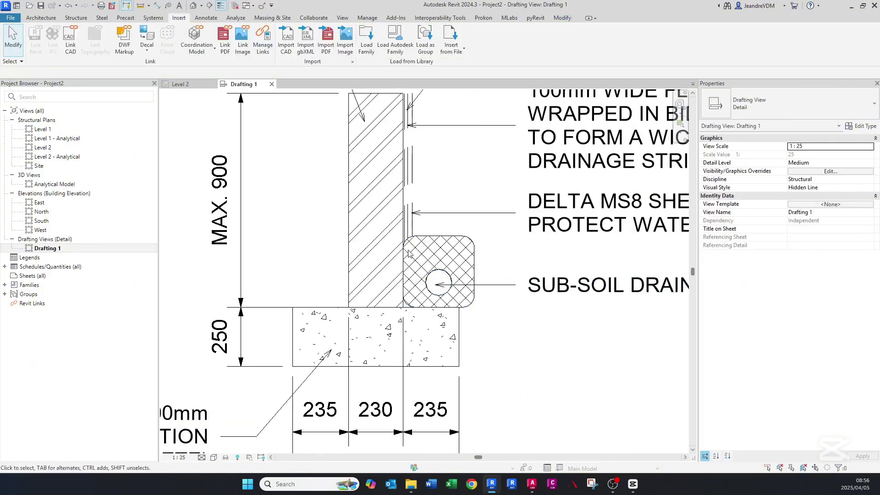
{"action": "scroll", "coordinate": [441, 307], "scroll_direction": "down", "scroll_amount": 3}
{"action": "key", "text": "z"}
{"action": "key", "text": "f"}
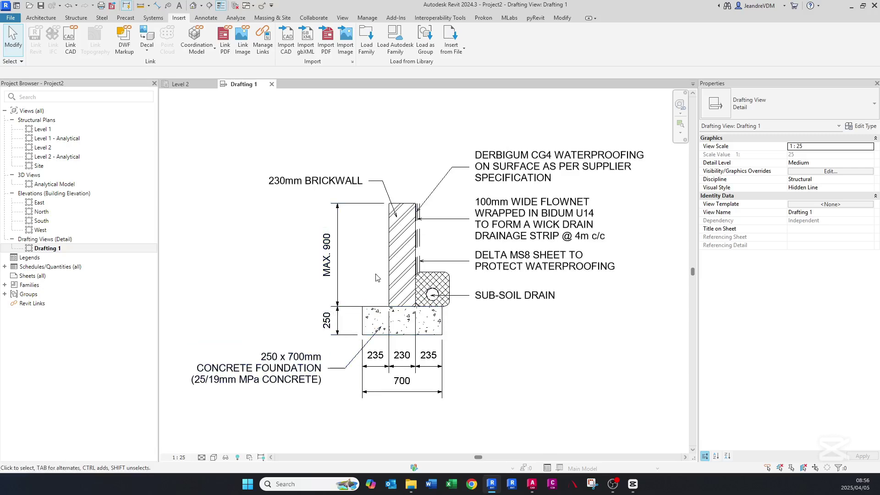
Rename the Drafting 1 view as "TYPICAL 230mm RET. WALL"
{"action": "right_click", "coordinate": [40, 250]}
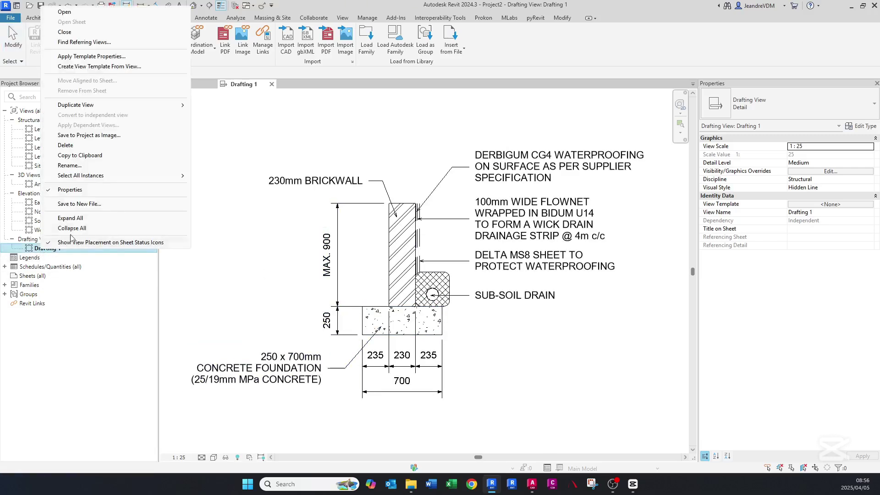
{"action": "left_click", "coordinate": [90, 167]}
{"action": "type", "text": "TYPICAL 230mm RET. WALL"}
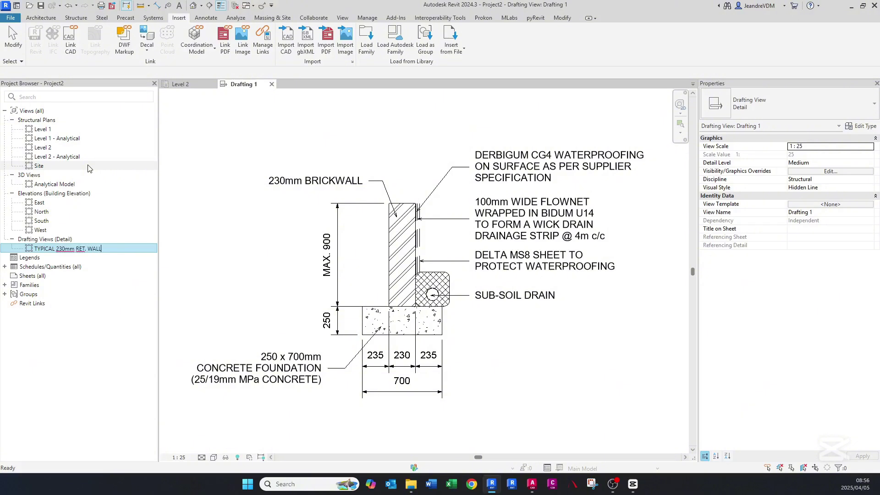
{"action": "key", "text": "Return"}
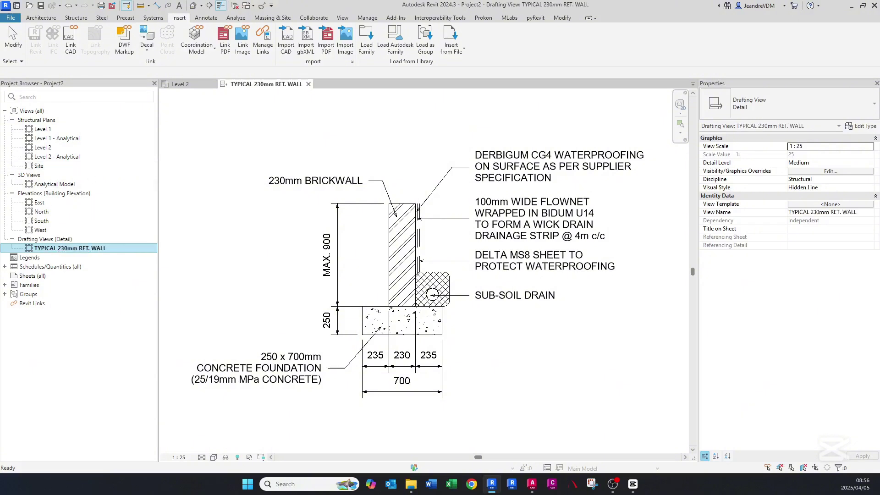
Create a new sheet with the A1 metric titleblock
{"action": "left_click", "coordinate": [27, 277]}
{"action": "right_click", "coordinate": [28, 277]}
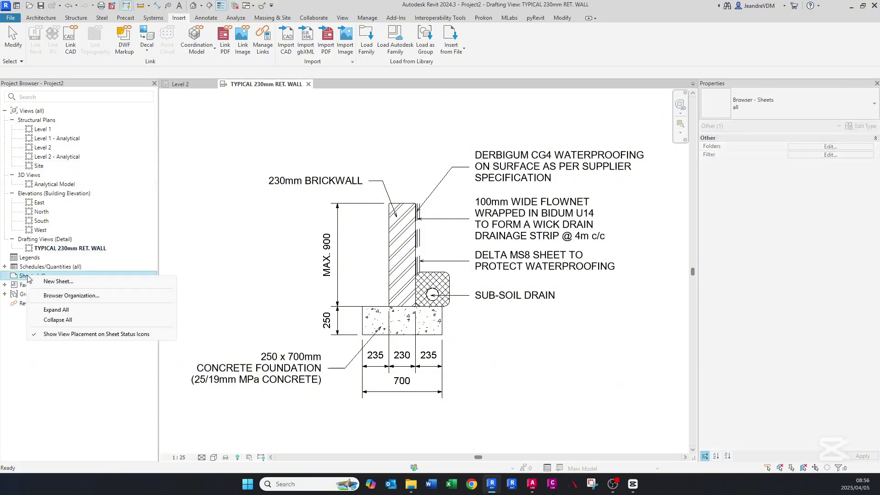
{"action": "left_click", "coordinate": [47, 282]}
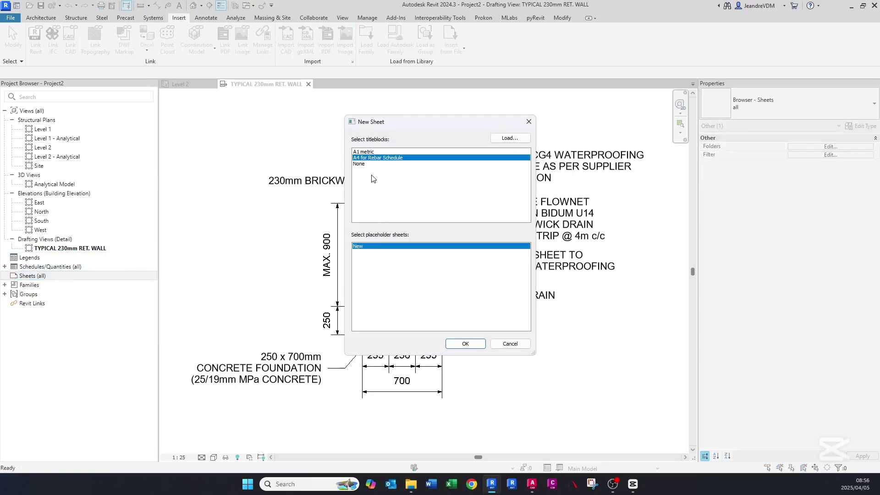
{"action": "left_click", "coordinate": [367, 153]}
{"action": "left_click", "coordinate": [467, 344]}
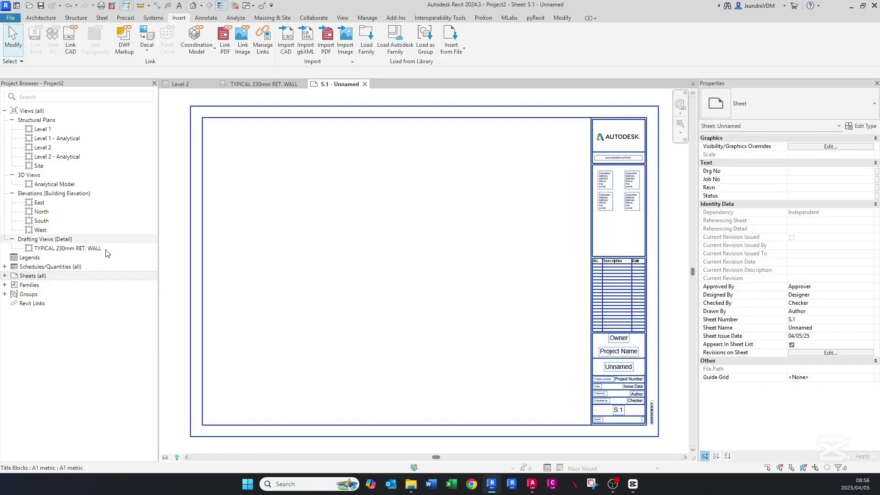
Place the TYPICAL 230mm RET. WALL drafting view on the left part of the new sheet
{"action": "left_click_drag", "start_coordinate": [50, 253], "coordinate": [354, 232]}
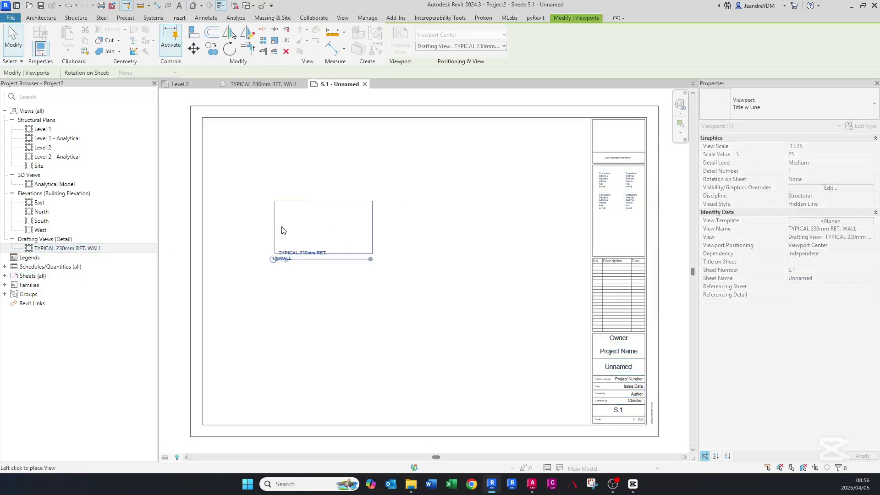
{"action": "left_click", "coordinate": [281, 231]}
{"action": "scroll", "coordinate": [239, 257], "scroll_direction": "up", "scroll_amount": 2}
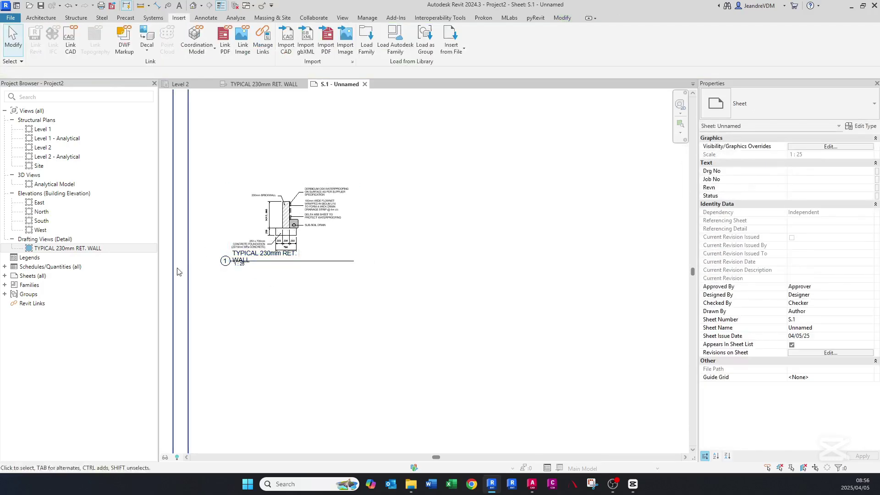
{"action": "scroll", "coordinate": [250, 259], "scroll_direction": "up", "scroll_amount": 2}
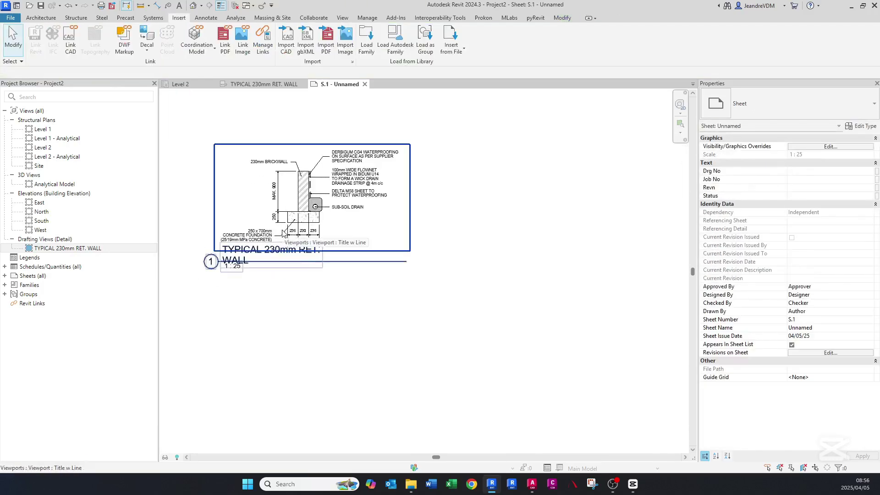
{"action": "scroll", "coordinate": [270, 209], "scroll_direction": "up", "scroll_amount": 2}
{"action": "middle_click_drag", "start_coordinate": [310, 200], "coordinate": [313, 220]}
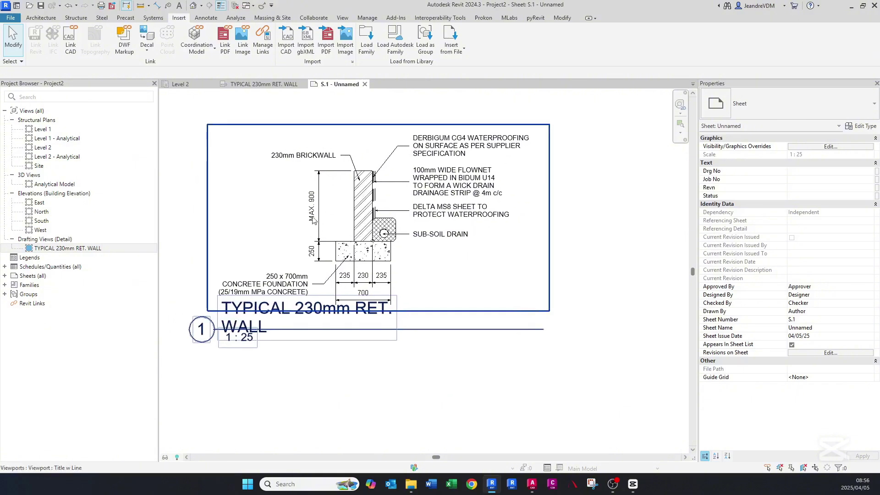
{"action": "left_click", "coordinate": [342, 215]}
{"action": "left_click", "coordinate": [787, 106]}
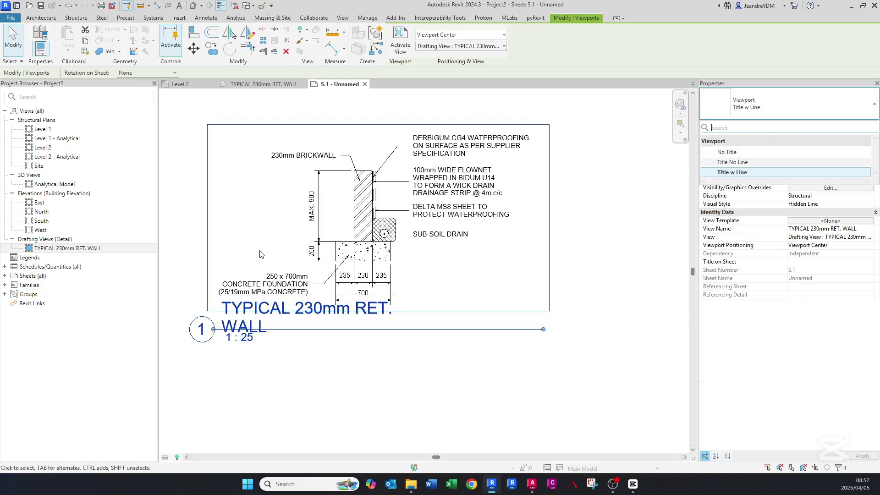
{"action": "key", "text": "Escape"}
{"action": "key", "text": "Escape"}
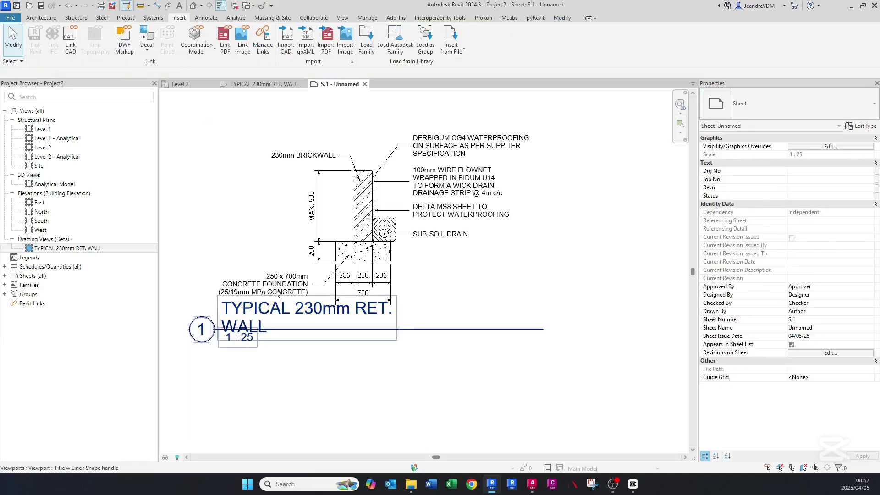
{"action": "left_click", "coordinate": [259, 331]}
{"action": "key", "text": "Escape"}
{"action": "scroll", "coordinate": [328, 327], "scroll_direction": "down", "scroll_amount": 1}
{"action": "scroll", "coordinate": [328, 327], "scroll_direction": "down", "scroll_amount": 1}
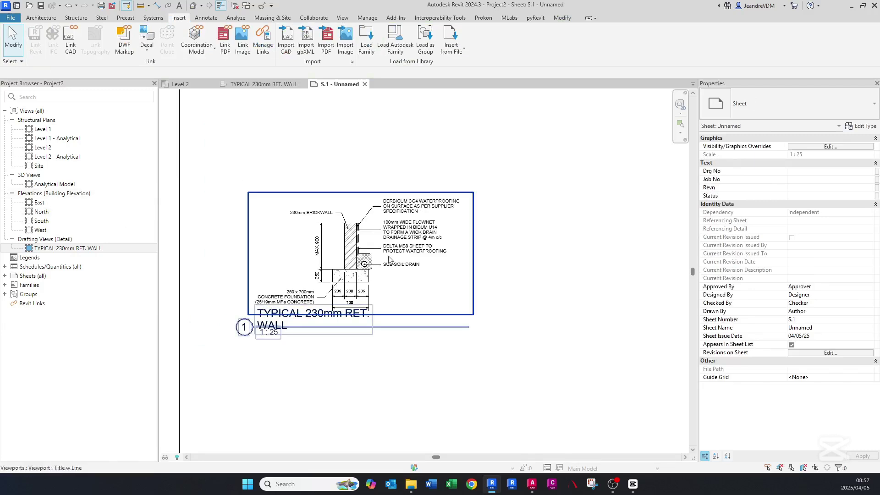
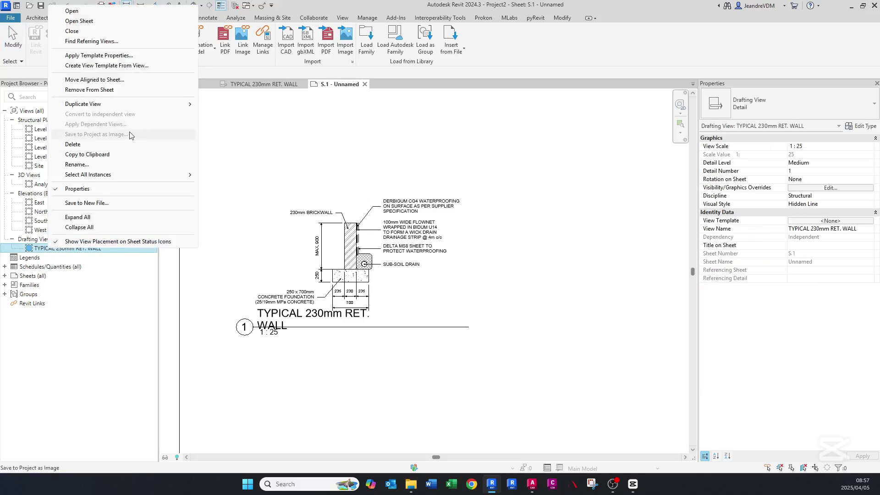
Duplicate the TYPICAL 230mm RET. WALL drafting view with detailing
{"action": "mouse_move", "coordinate": [126, 105]}
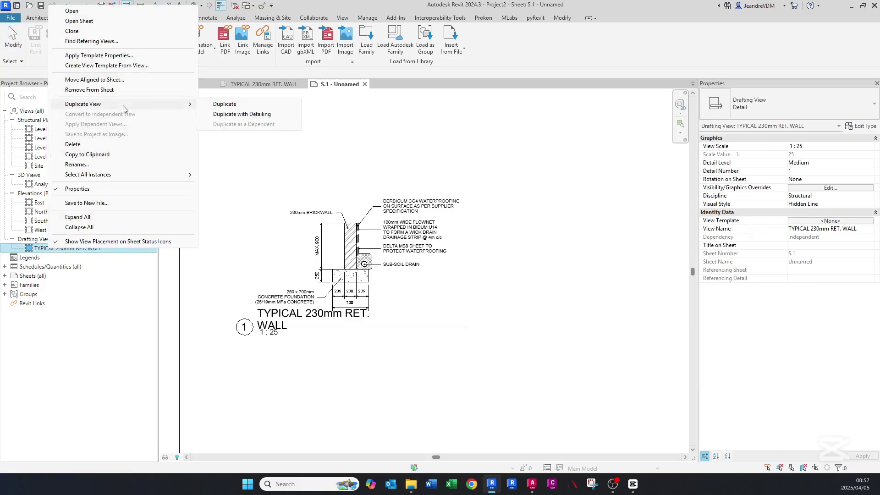
{"action": "left_click", "coordinate": [240, 114]}
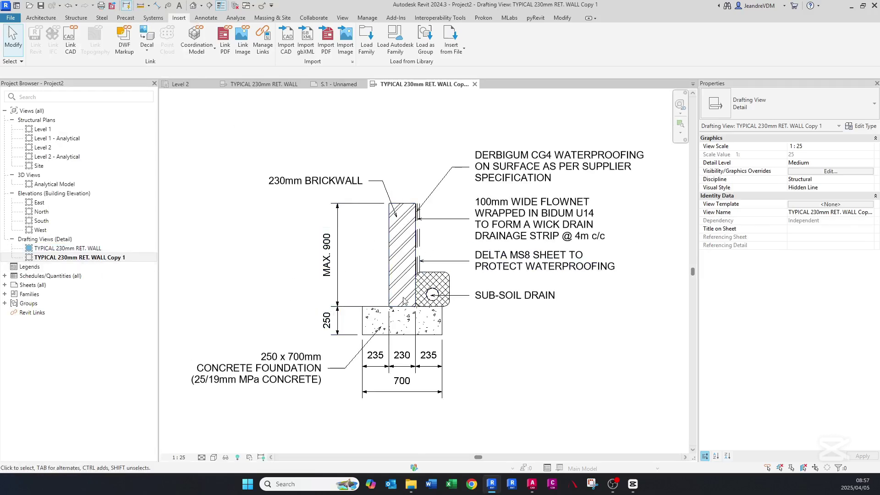
Set the brickwall region's height to 1300 mm through its vertical dimension in the copied view
{"action": "left_click", "coordinate": [391, 259]}
{"action": "left_click", "coordinate": [331, 251]}
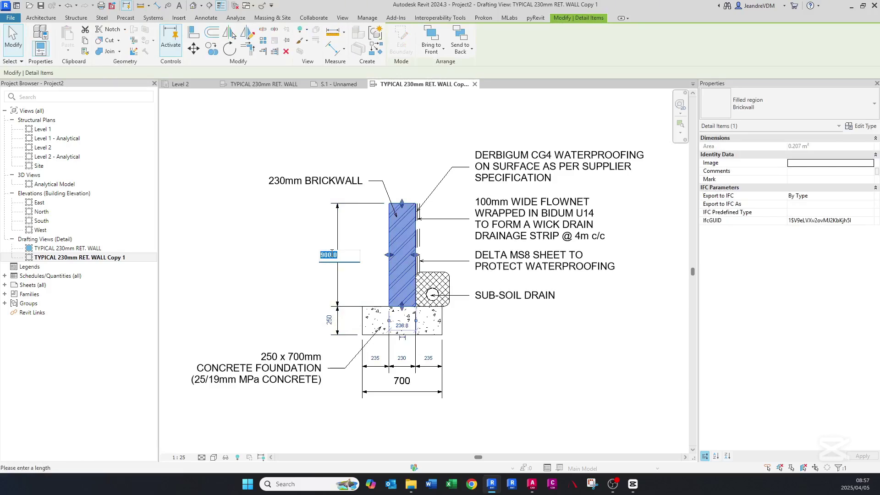
{"action": "type", "text": "1300"}
{"action": "key", "text": "Return"}
{"action": "key", "text": "Escape"}
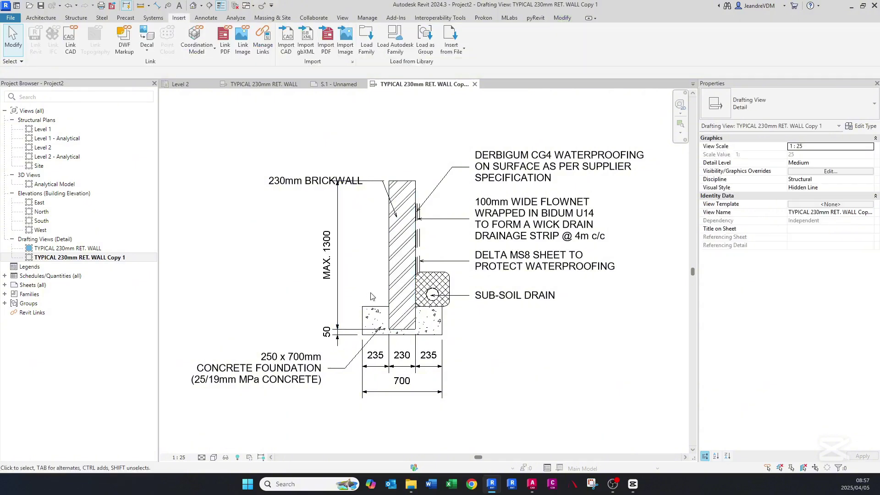
Align the bottom edge of the brickwall region with the top of the concrete foundation
{"action": "key", "text": "a"}
{"action": "key", "text": "l"}
{"action": "left_click", "coordinate": [380, 306]}
{"action": "left_click", "coordinate": [409, 330]}
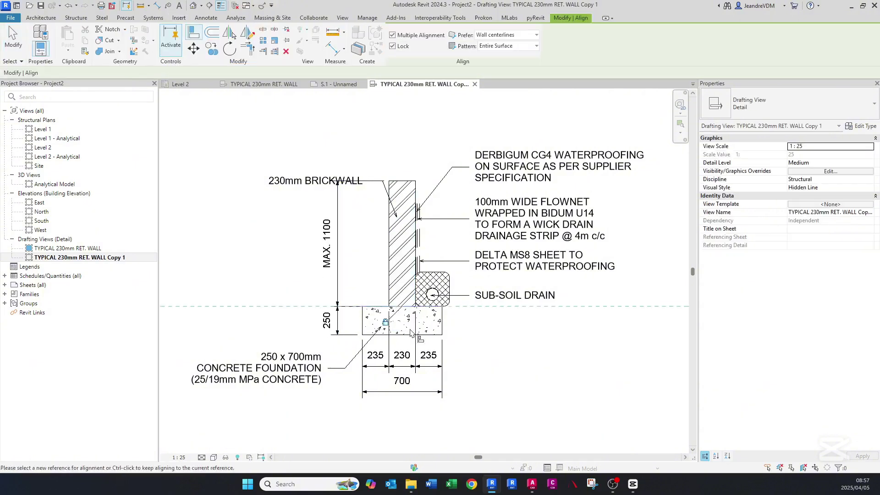
{"action": "key", "text": "Escape"}
{"action": "key", "text": "Escape"}
Try to set the aligned brickwall's height to 1300 mm through its dimension, and undo the change
{"action": "left_click", "coordinate": [402, 275]}
{"action": "left_click", "coordinate": [330, 243]}
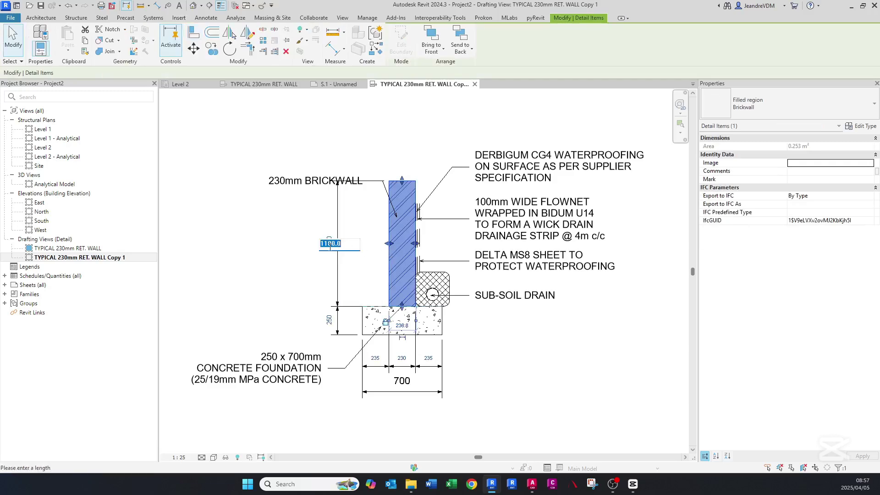
{"action": "type", "text": "1300"}
{"action": "key", "text": "Return"}
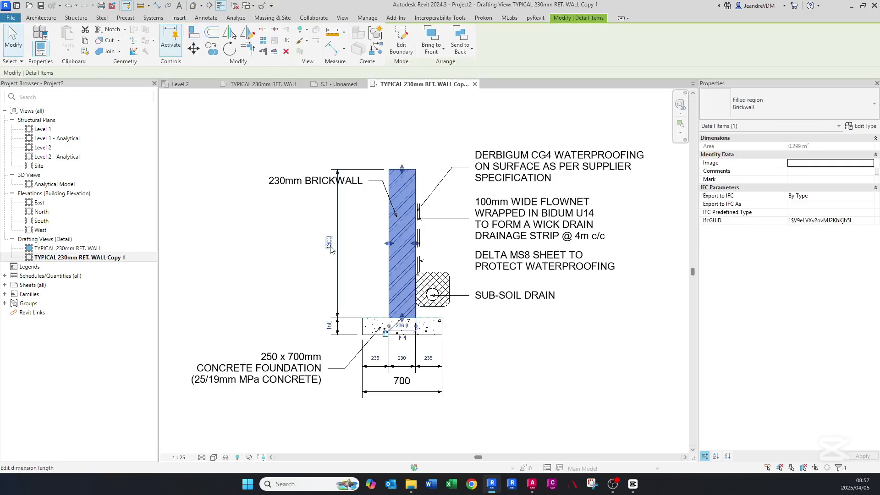
{"action": "key", "text": "ctrl+z"}
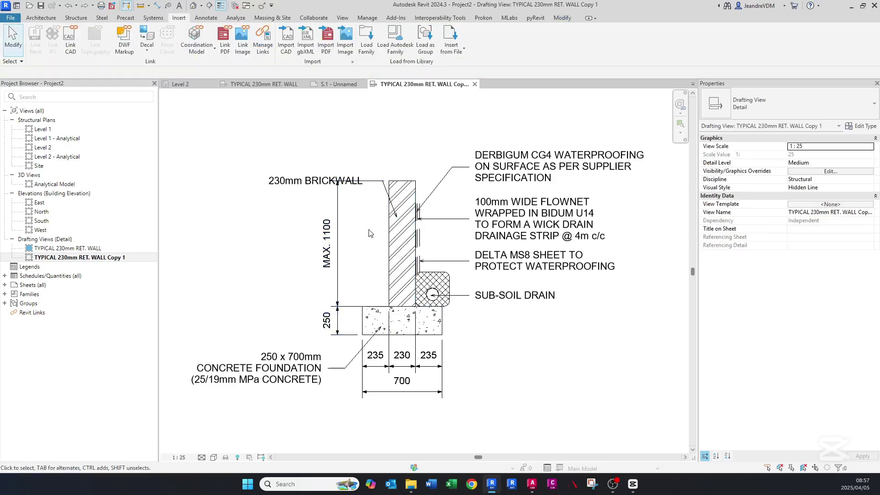
Edit the brickwall region's boundary, placing its top edge 1300 mm above the base, and finish the sketch
{"action": "left_click", "coordinate": [388, 239]}
{"action": "scroll", "coordinate": [395, 170], "scroll_direction": "up", "scroll_amount": 2}
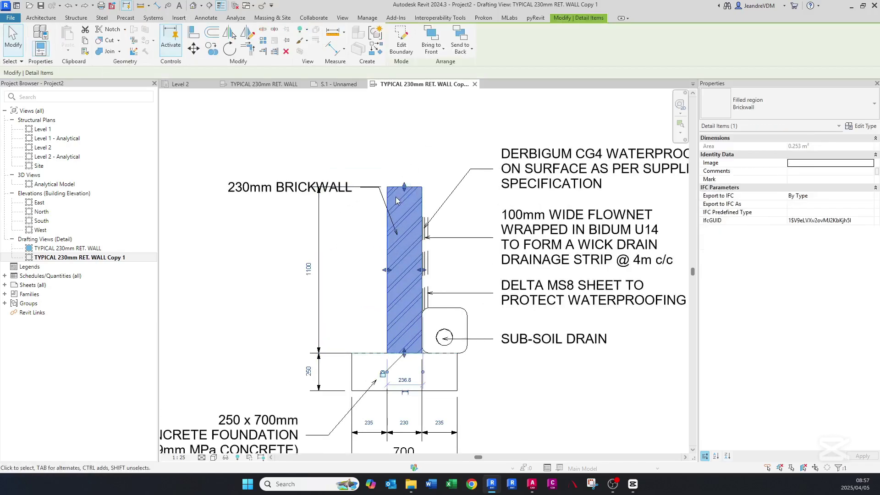
{"action": "double_click", "coordinate": [404, 195]}
{"action": "left_click", "coordinate": [403, 187]}
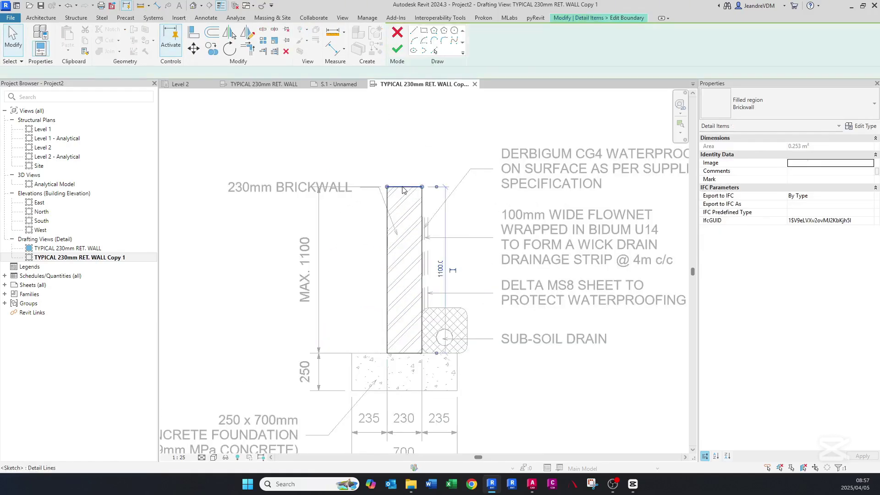
{"action": "left_click", "coordinate": [440, 270]}
{"action": "type", "text": "1300"}
{"action": "key", "text": "Return"}
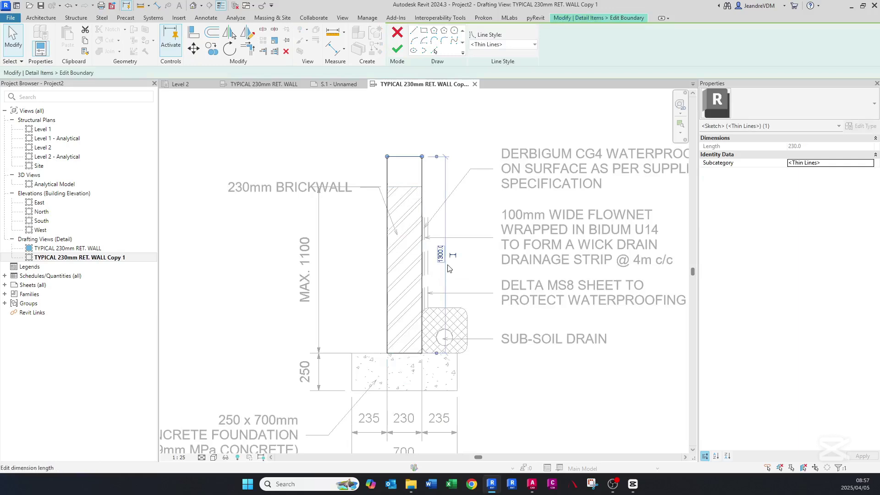
{"action": "left_click", "coordinate": [403, 48]}
{"action": "key", "text": "Escape"}
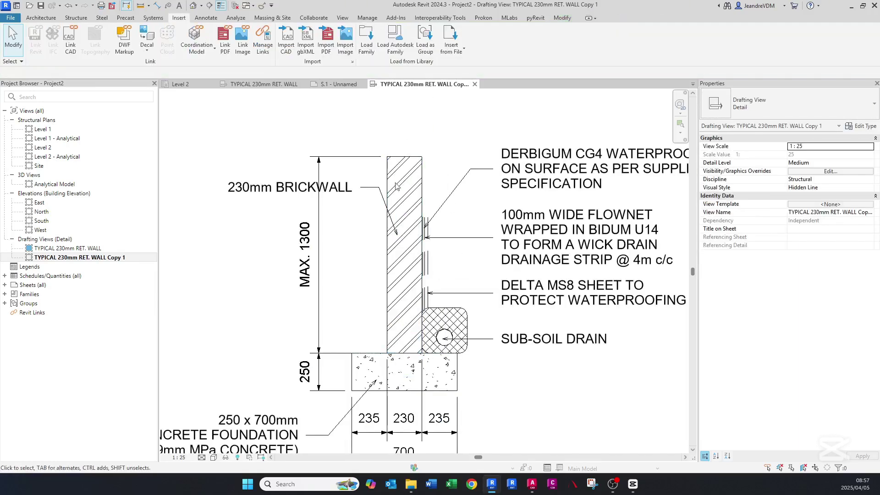
Set the brickwall's thickness to 345 mm and the concrete foundation's width to 850 mm through their dimensions
{"action": "scroll", "coordinate": [364, 219], "scroll_direction": "down", "scroll_amount": 2}
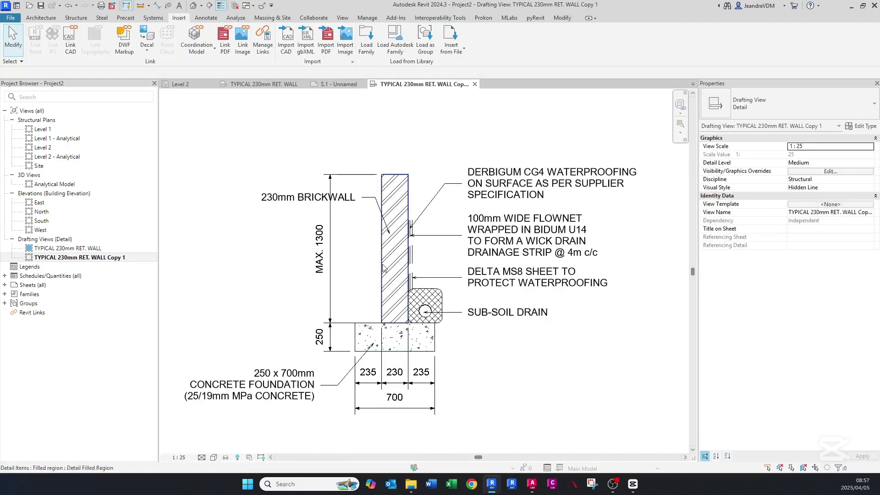
{"action": "left_click", "coordinate": [399, 316]}
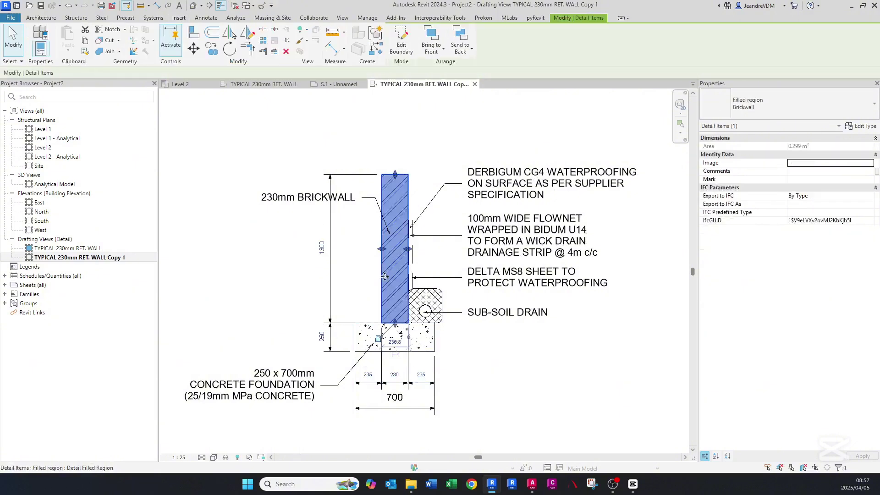
{"action": "left_click", "coordinate": [403, 381]}
{"action": "type", "text": "345"}
{"action": "key", "text": "Return"}
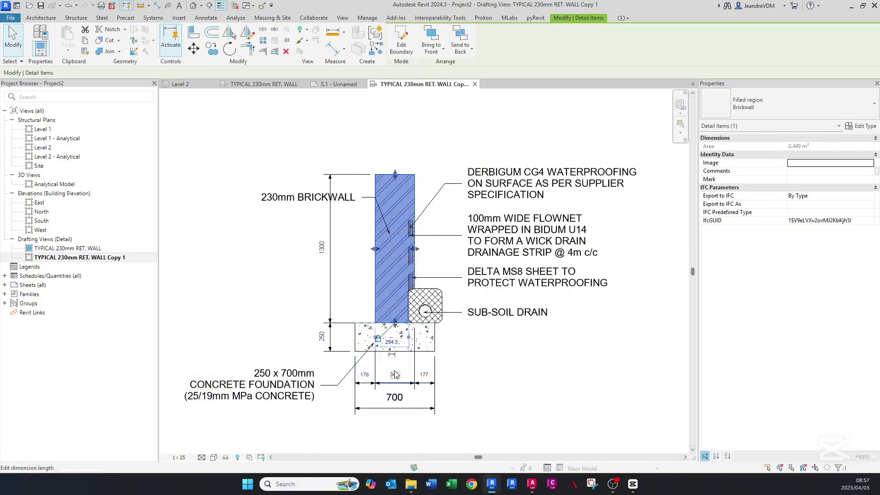
{"action": "key", "text": "Escape"}
{"action": "left_click", "coordinate": [428, 352]}
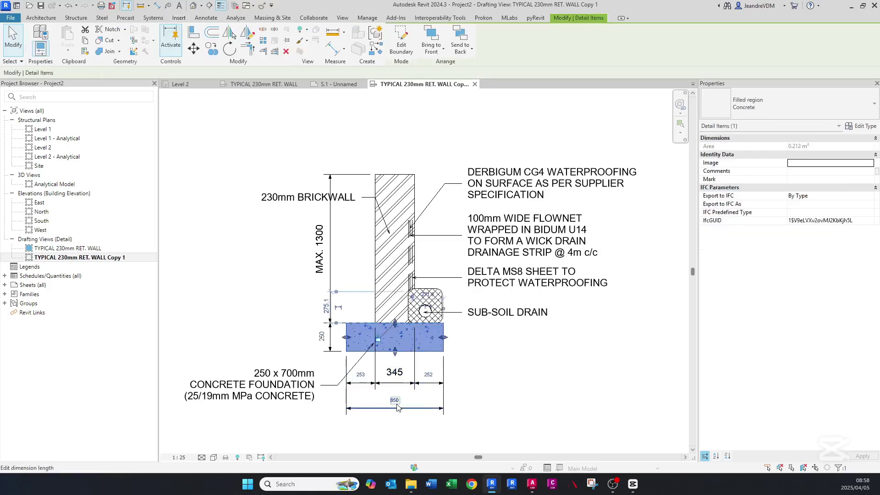
{"action": "key", "text": "Escape"}
Move the sub-soil drain, waterproofing lines and their notes together so they sit against the thickened wall's drainage-side face
{"action": "scroll", "coordinate": [440, 294], "scroll_direction": "up", "scroll_amount": 3}
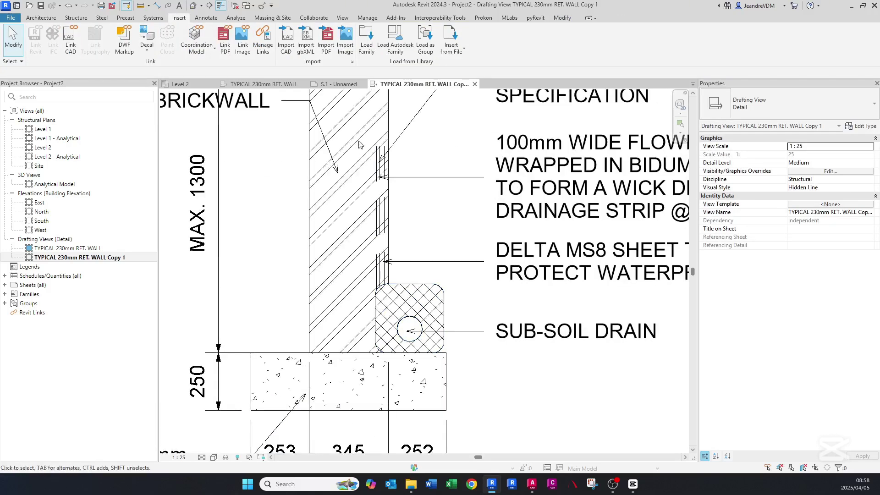
{"action": "left_click_drag", "start_coordinate": [364, 138], "coordinate": [480, 370]}
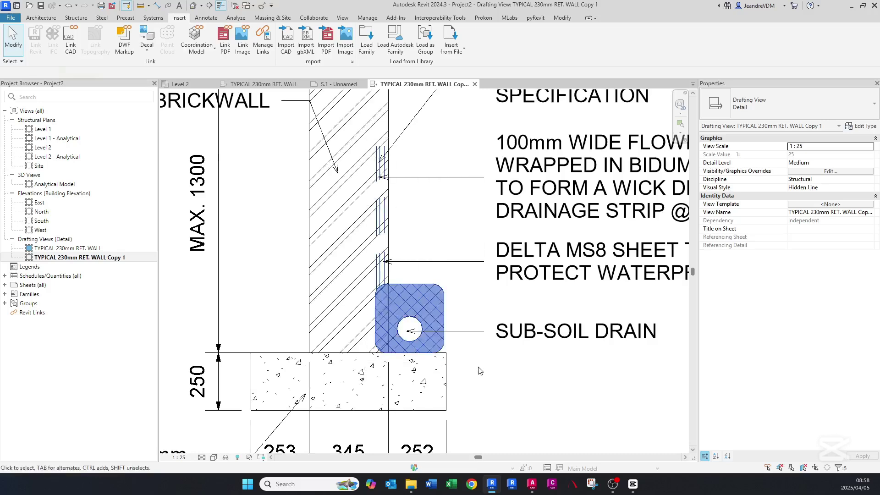
{"action": "scroll", "coordinate": [479, 371], "scroll_direction": "down", "scroll_amount": 2}
{"action": "left_click_drag", "start_coordinate": [587, 389], "coordinate": [422, 165], "text": "ctrl"}
{"action": "scroll", "coordinate": [435, 357], "scroll_direction": "up", "scroll_amount": 2}
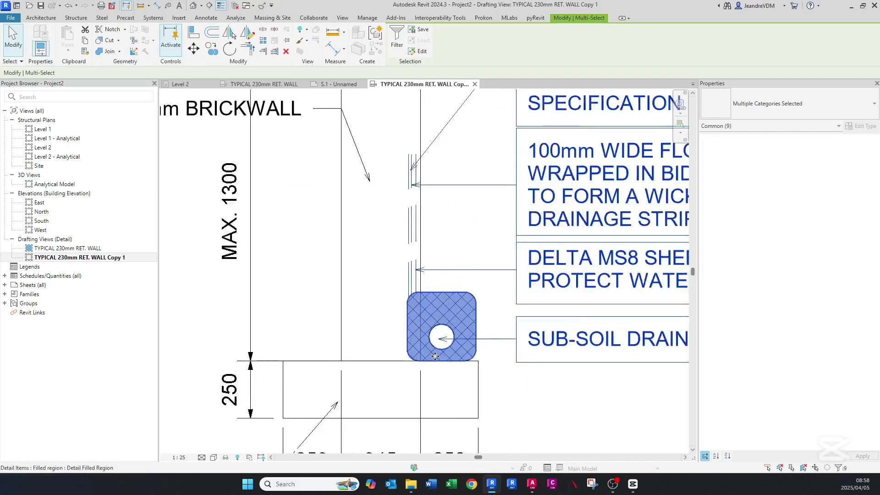
{"action": "scroll", "coordinate": [435, 356], "scroll_direction": "up", "scroll_amount": 3}
{"action": "key", "text": "m"}
{"action": "key", "text": "v"}
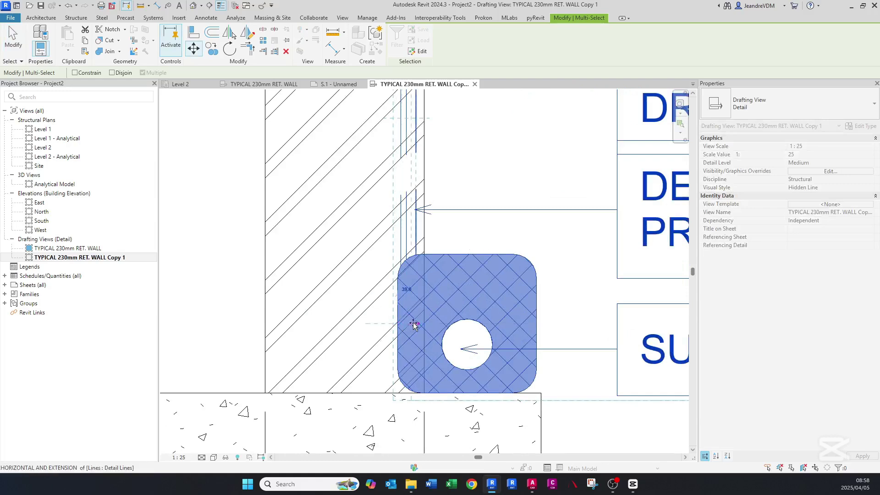
{"action": "scroll", "coordinate": [415, 325], "scroll_direction": "down", "scroll_amount": 2}
{"action": "key", "text": "Escape"}
{"action": "scroll", "coordinate": [422, 324], "scroll_direction": "down", "scroll_amount": 3}
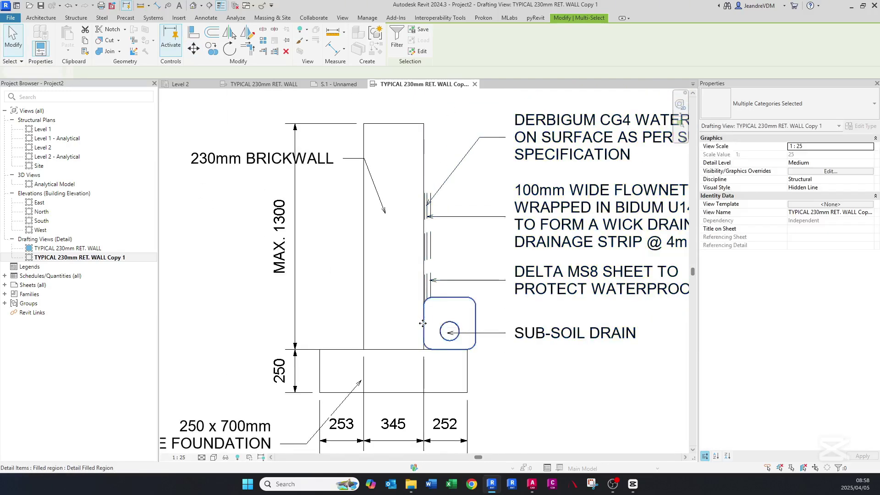
{"action": "key", "text": "Escape"}
Extend the dashed waterproofing lines up to the top edge of the brickwall
{"action": "middle_click_drag", "start_coordinate": [432, 161], "coordinate": [418, 228]}
{"action": "key", "text": "t"}
{"action": "key", "text": "r"}
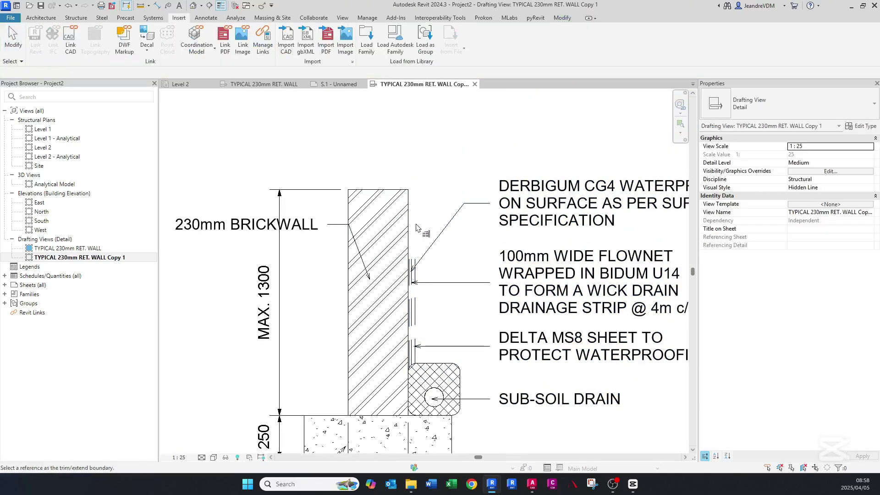
{"action": "left_click", "coordinate": [416, 228]}
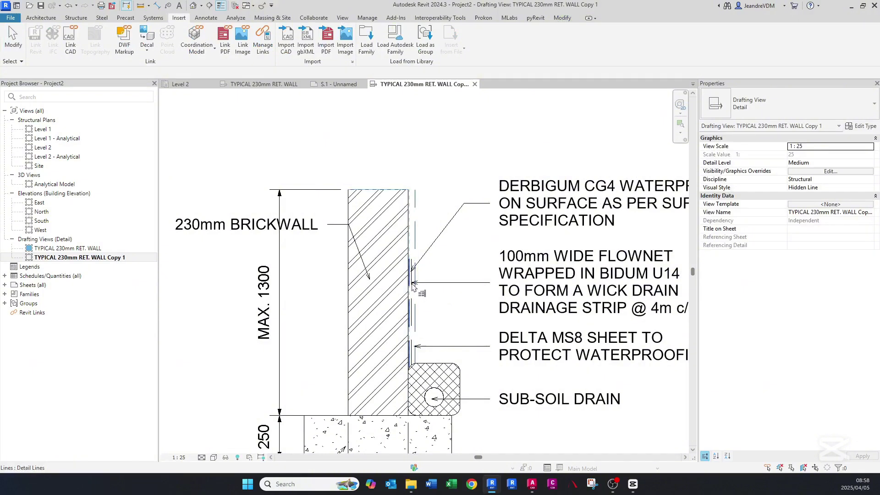
{"action": "scroll", "coordinate": [412, 287], "scroll_direction": "up", "scroll_amount": 2}
{"action": "key", "text": "Escape"}
{"action": "scroll", "coordinate": [412, 289], "scroll_direction": "down", "scroll_amount": 4}
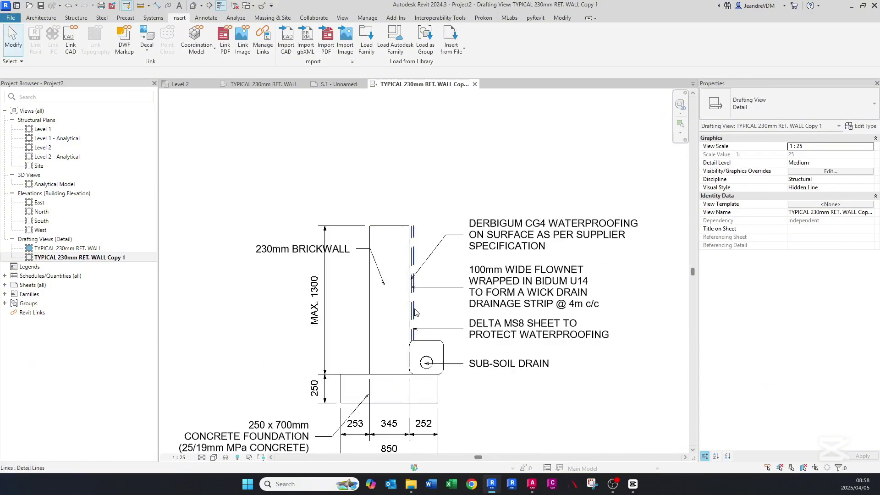
Move the 230mm BRICKWALL note with its leader upward, clear of the wall's height dimension
{"action": "left_click", "coordinate": [341, 260]}
{"action": "key", "text": "r"}
{"action": "key", "text": "o"}
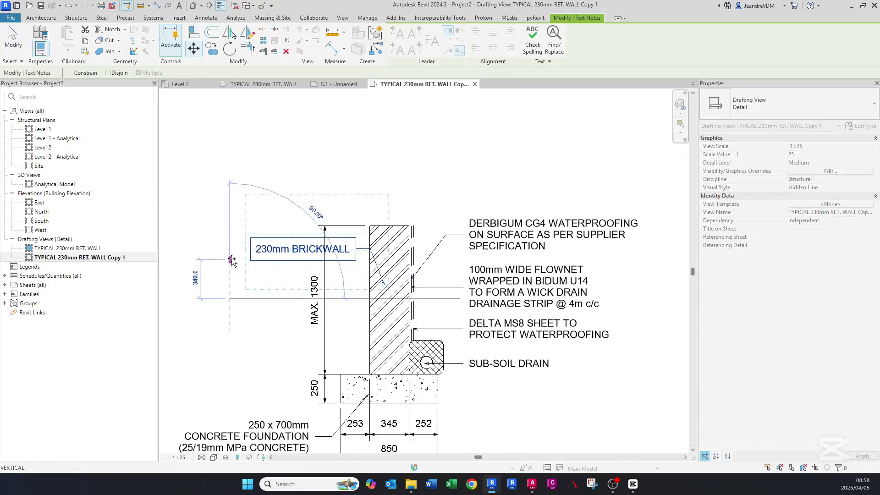
{"action": "left_click", "coordinate": [232, 260]}
{"action": "key", "text": "Escape"}
Change the brickwall note to read 345mm BRICKWALL
{"action": "left_click", "coordinate": [264, 206]}
{"action": "double_click", "coordinate": [264, 205]}
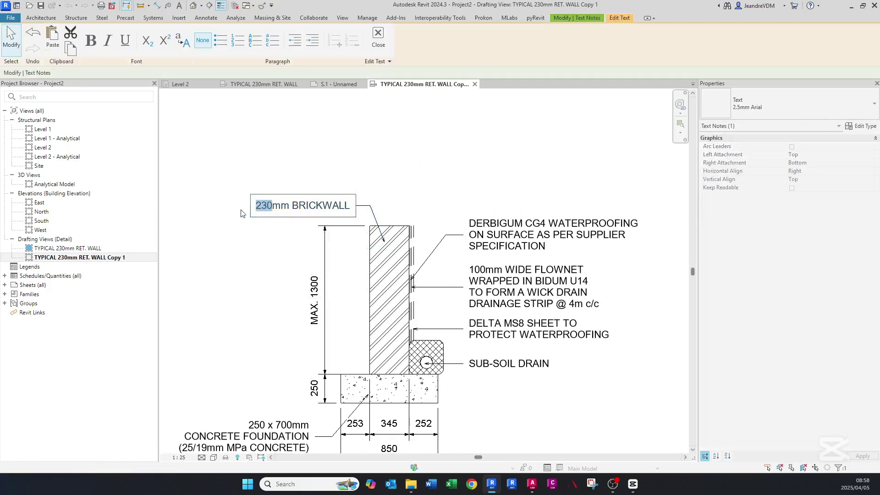
{"action": "type", "text": "345"}
{"action": "left_click", "coordinate": [245, 158]}
{"action": "key", "text": "Escape"}
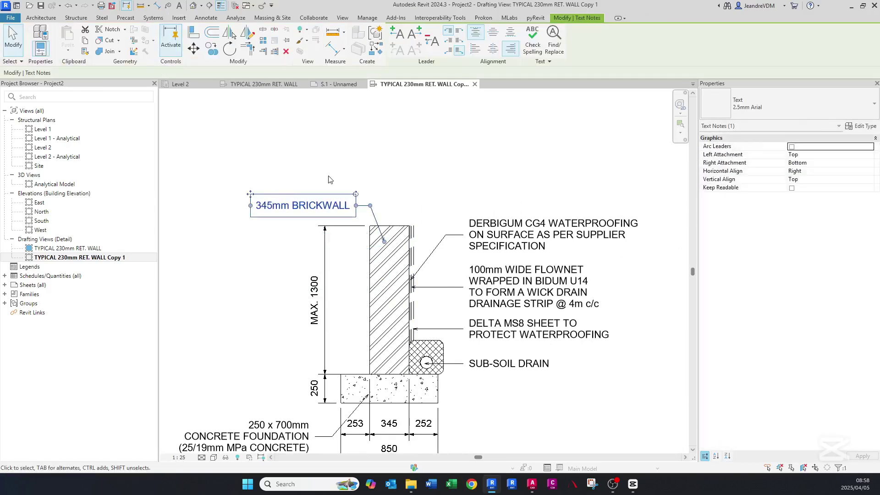
Change the size in the concrete foundation note to 250 x 850mm
{"action": "scroll", "coordinate": [329, 179], "scroll_direction": "down", "scroll_amount": 1}
{"action": "scroll", "coordinate": [304, 396], "scroll_direction": "up", "scroll_amount": 1}
{"action": "left_click", "coordinate": [294, 353]}
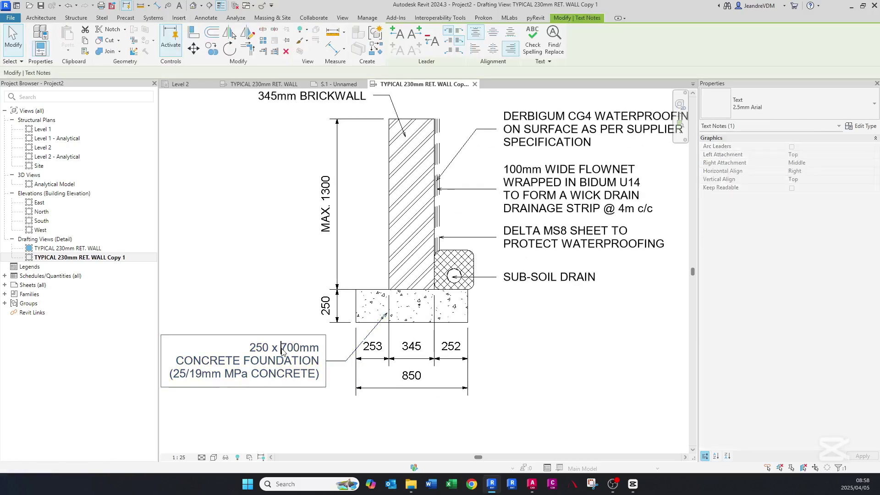
{"action": "left_click_drag", "start_coordinate": [281, 349], "coordinate": [295, 354]}
{"action": "type", "text": "85"}
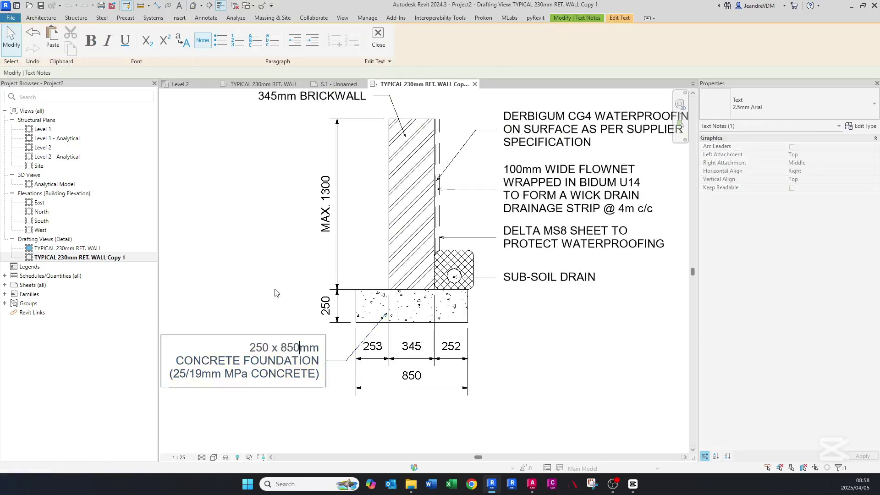
{"action": "left_click", "coordinate": [270, 271]}
Edit the concrete foundation region's boundary so that its depth is 300 mm, and finish the sketch
{"action": "left_click", "coordinate": [399, 309]}
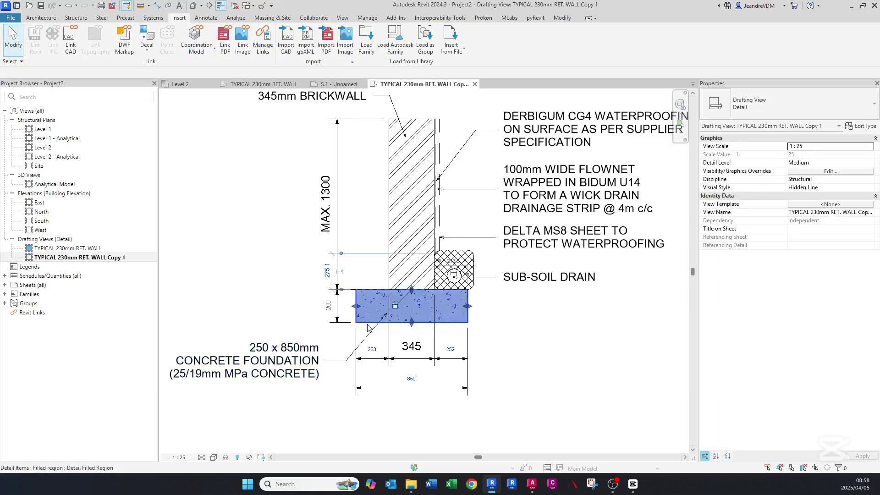
{"action": "left_click", "coordinate": [400, 46]}
{"action": "left_click", "coordinate": [395, 323]}
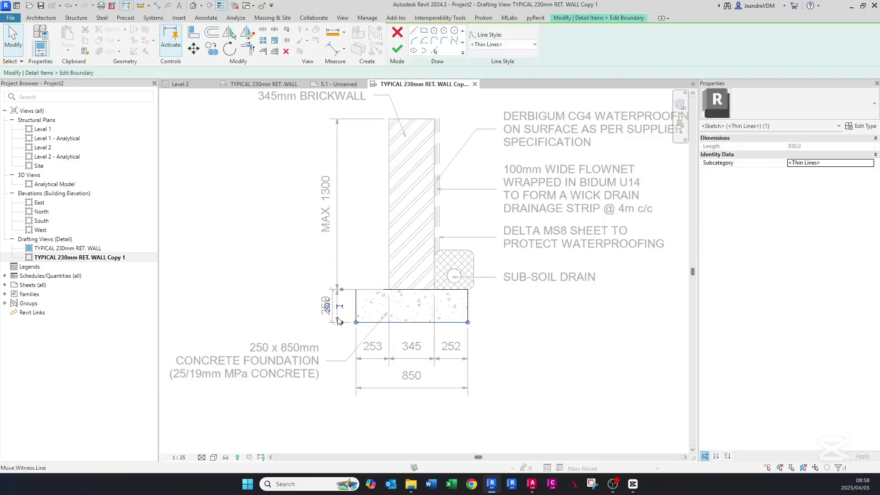
{"action": "left_click", "coordinate": [327, 306]}
{"action": "type", "text": "300"}
{"action": "key", "text": "Return"}
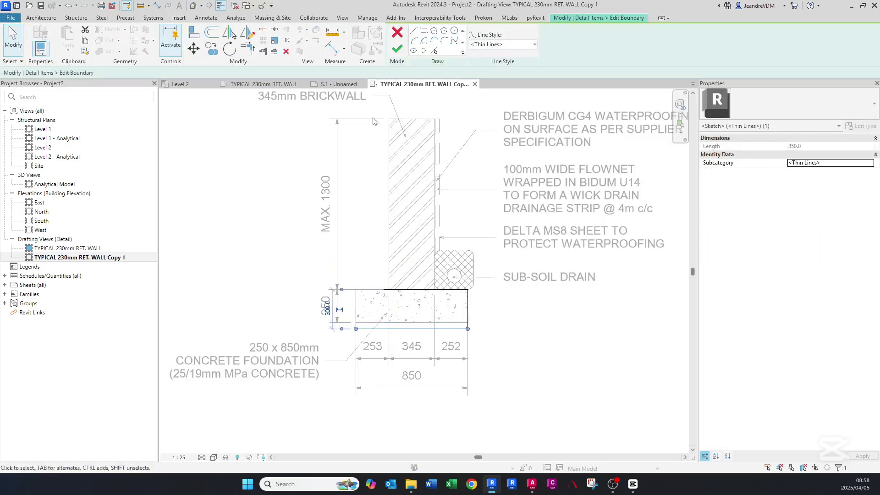
{"action": "left_click", "coordinate": [398, 51]}
Change the size in the concrete foundation note to 300 x 850mm
{"action": "left_click", "coordinate": [259, 349]}
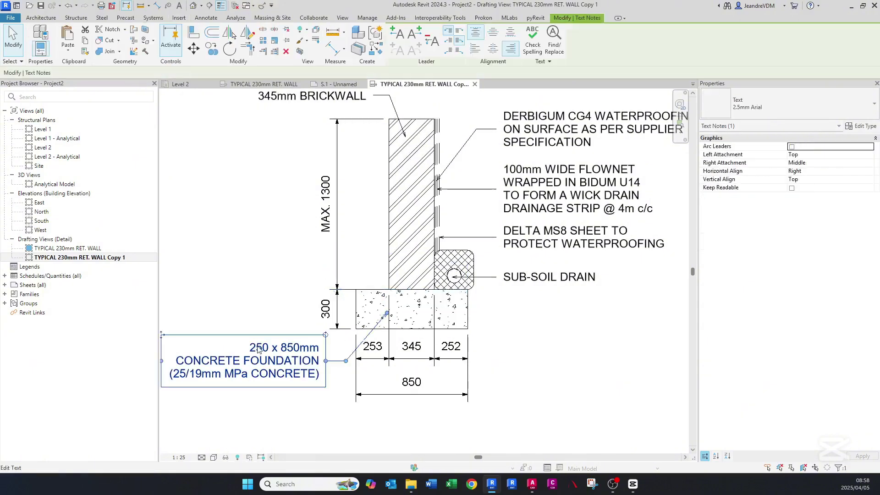
{"action": "left_click_drag", "start_coordinate": [264, 349], "coordinate": [252, 350]}
{"action": "type", "text": "30"}
{"action": "left_click", "coordinate": [282, 267]}
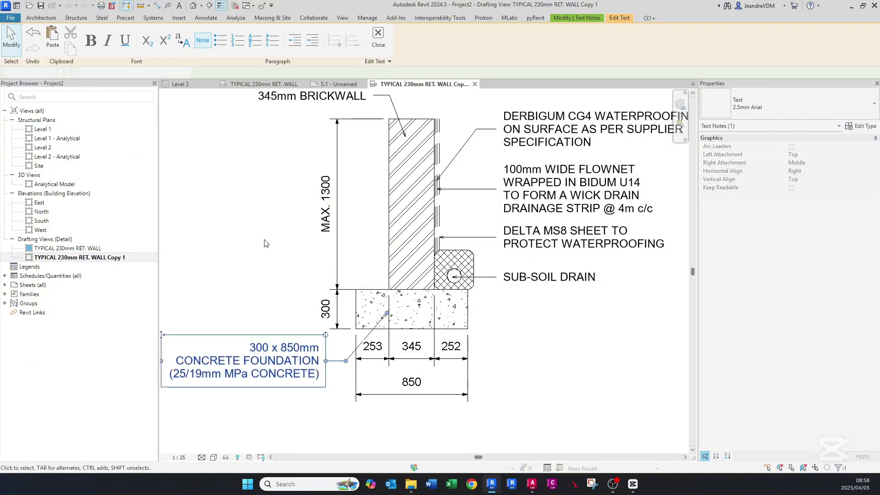
{"action": "scroll", "coordinate": [282, 267], "scroll_direction": "down", "scroll_amount": 1}
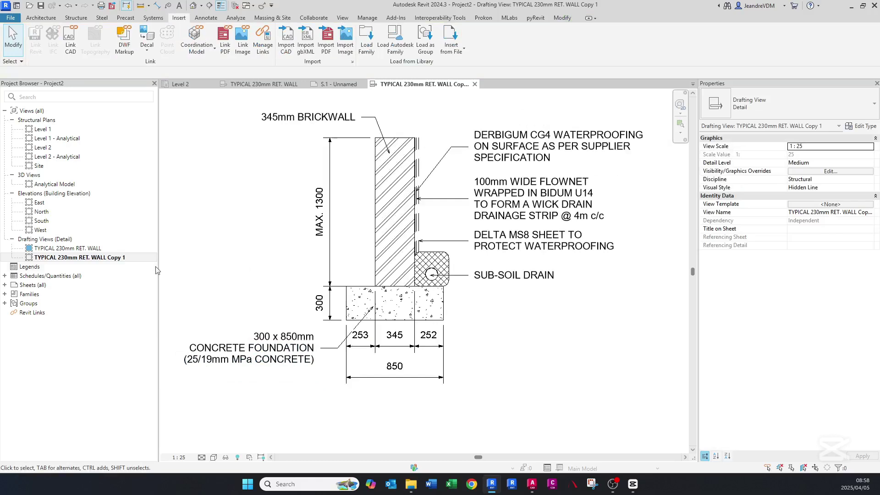
Rename the duplicated drafting view as TYPICAL 345mm RET. WALL
{"action": "right_click", "coordinate": [93, 258]}
{"action": "left_click", "coordinate": [122, 175]}
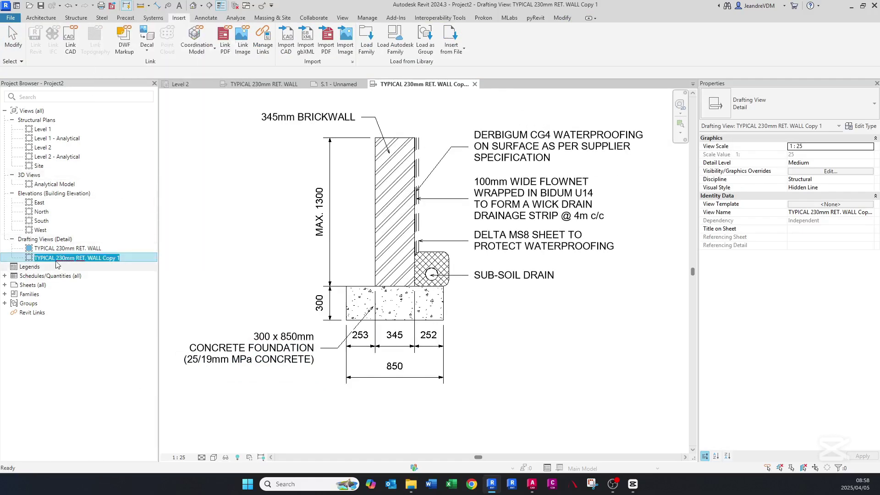
{"action": "left_click_drag", "start_coordinate": [56, 258], "coordinate": [66, 259]}
{"action": "type", "text": "345"}
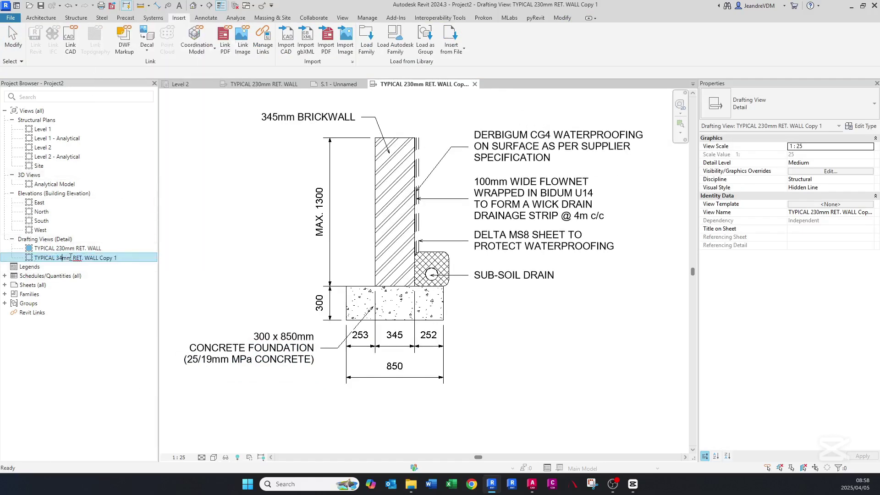
{"action": "key", "text": "BackSpace"}
{"action": "key", "text": "BackSpace"}
{"action": "key", "text": "Return"}
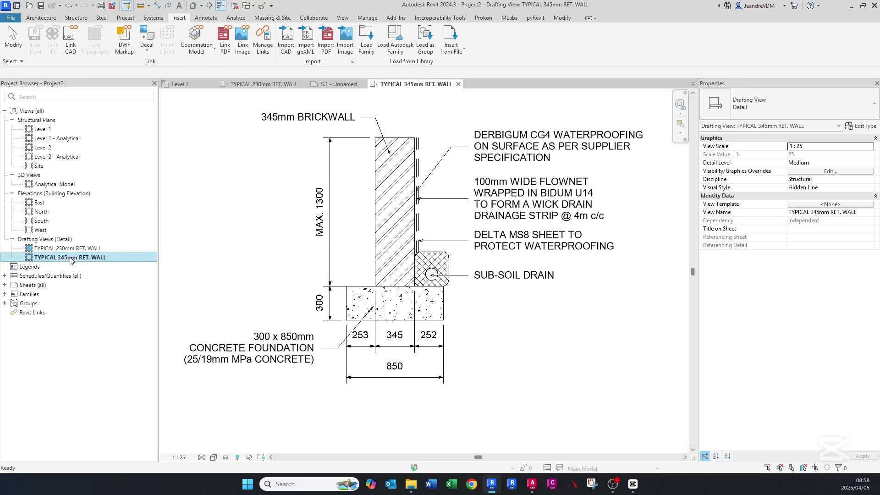
Place the TYPICAL 345mm RET. WALL view on sheet S.1, to the right of the 230mm wall detail
{"action": "left_click", "coordinate": [340, 83]}
{"action": "key", "text": "z"}
{"action": "key", "text": "f"}
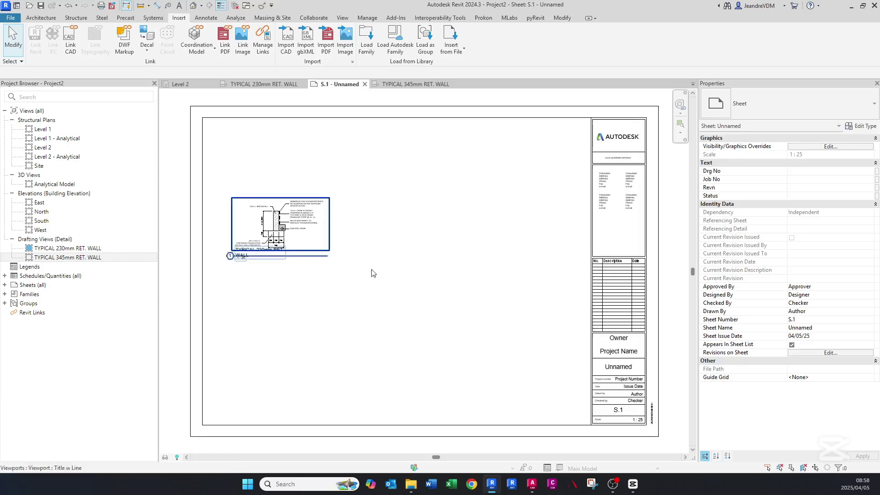
{"action": "left_click_drag", "start_coordinate": [53, 257], "coordinate": [366, 255]}
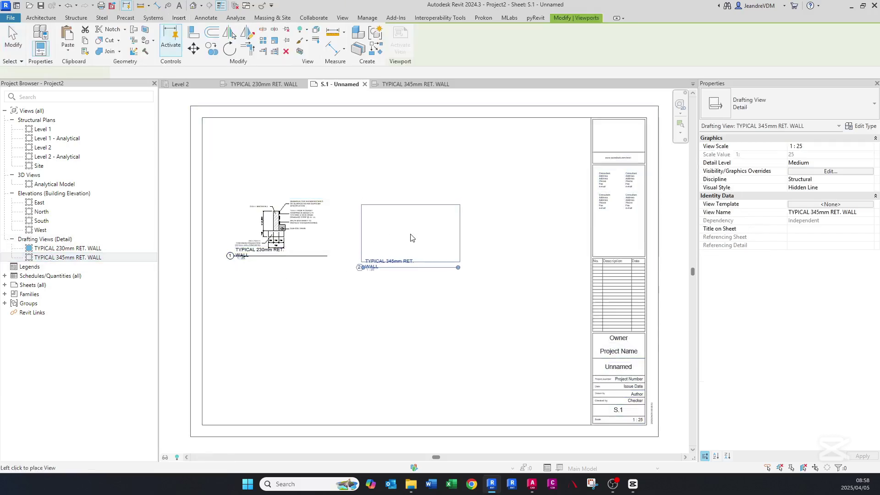
{"action": "left_click", "coordinate": [401, 228]}
{"action": "scroll", "coordinate": [264, 241], "scroll_direction": "up", "scroll_amount": 2}
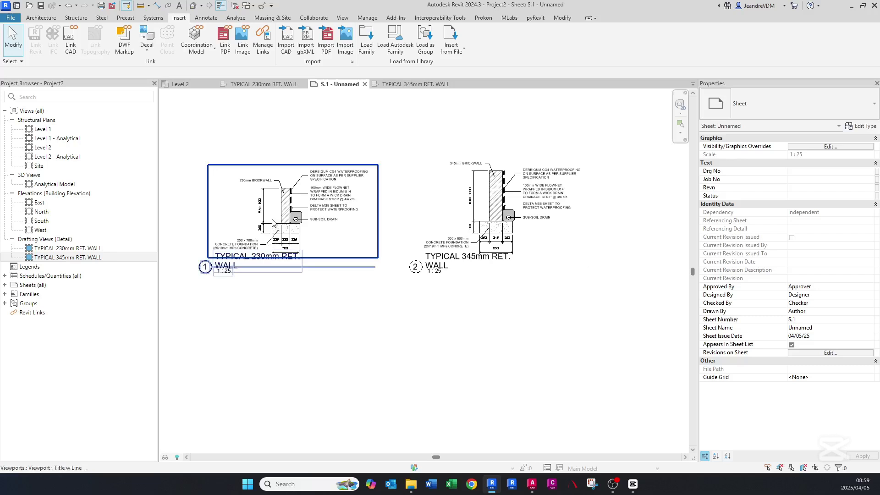
Save the TYPICAL 230mm RET. WALL drafting view to a new file on the Desktop, named TYPICAL 230mm RET.rvt
{"action": "left_click", "coordinate": [71, 251]}
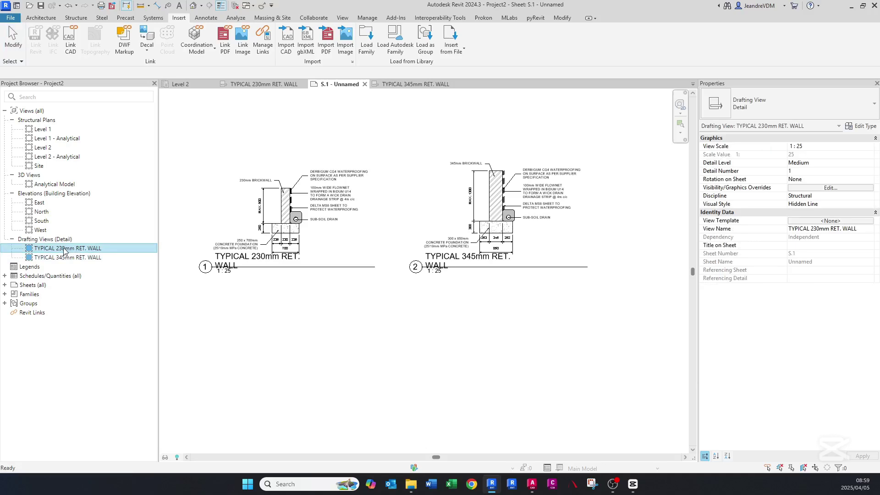
{"action": "right_click", "coordinate": [65, 252]}
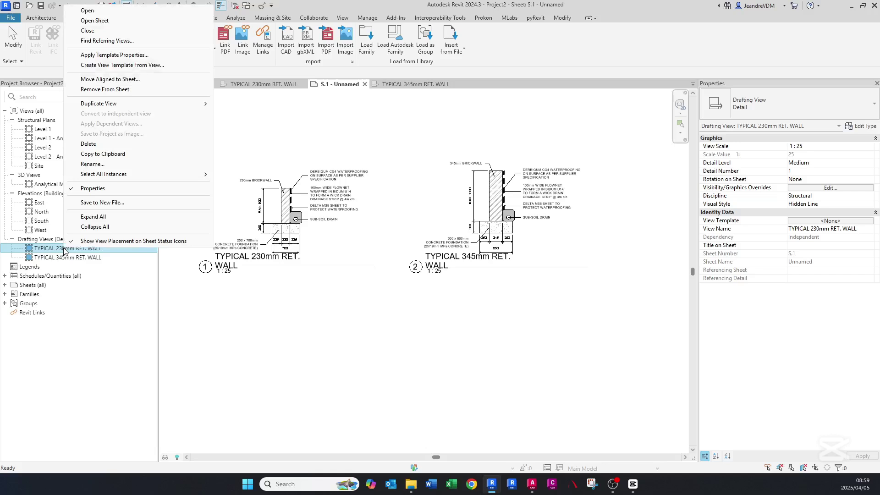
{"action": "left_click", "coordinate": [101, 203]}
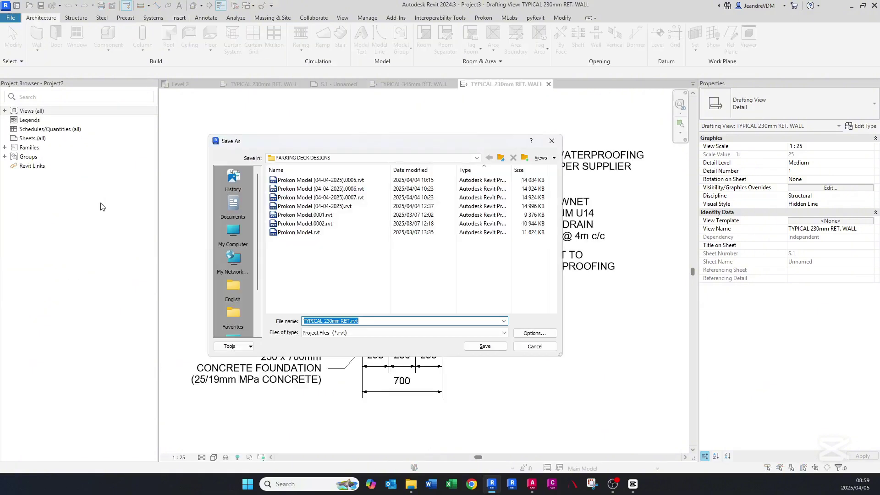
{"action": "scroll", "coordinate": [222, 295], "scroll_direction": "down", "scroll_amount": 2}
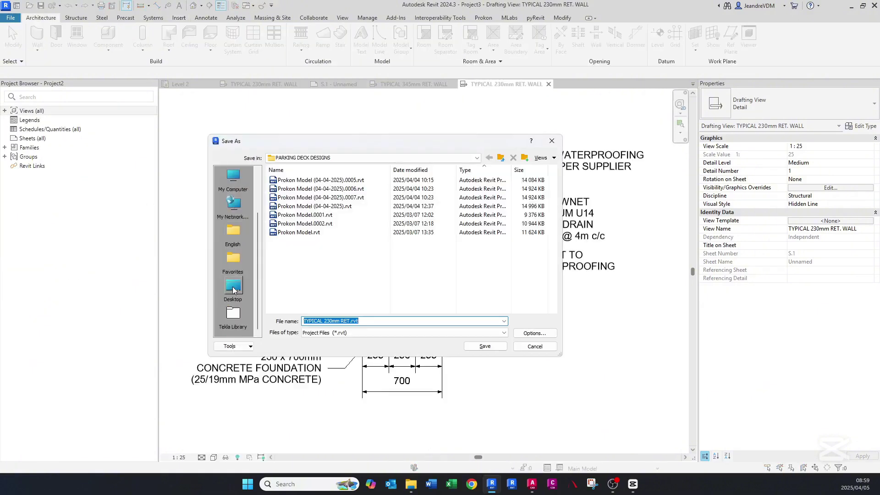
{"action": "left_click", "coordinate": [235, 287]}
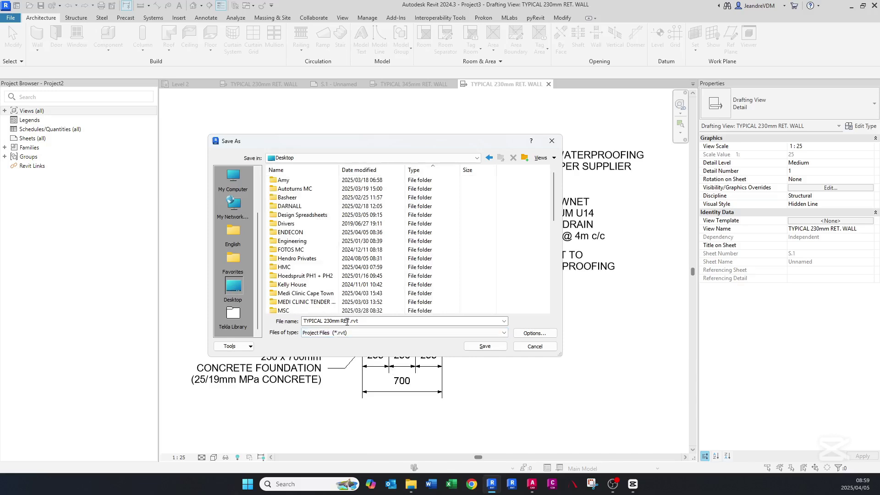
{"action": "left_click", "coordinate": [479, 347]}
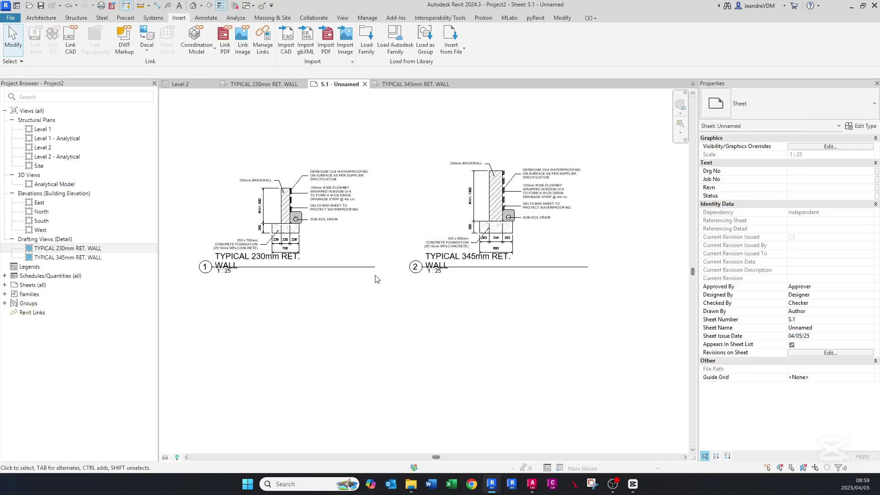
Create a new project from the Structural Template
{"action": "left_click", "coordinate": [11, 19]}
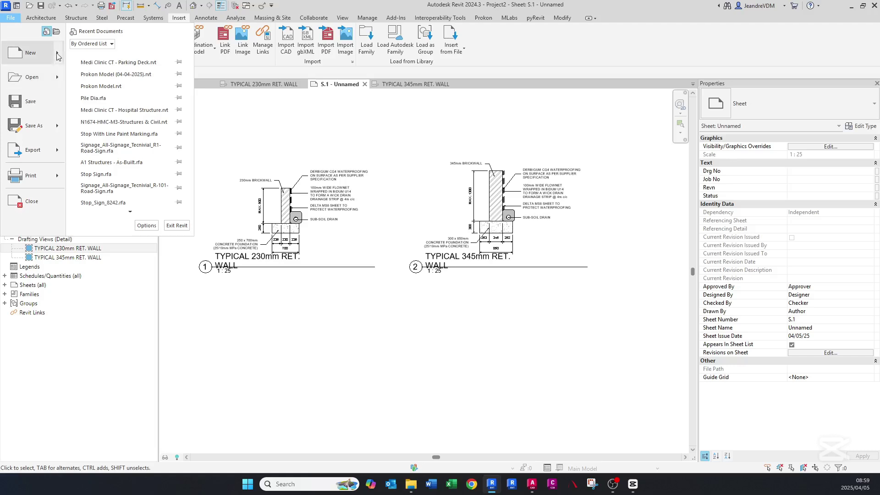
{"action": "mouse_move", "coordinate": [58, 56]}
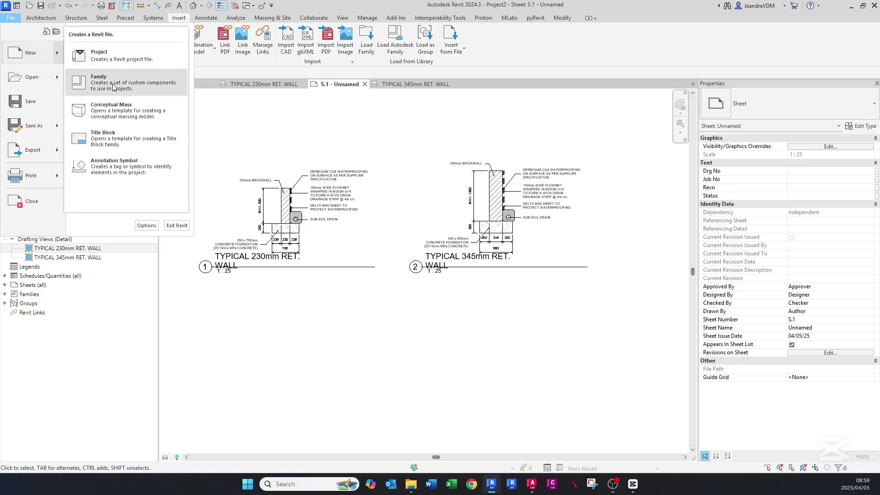
{"action": "left_click", "coordinate": [108, 56]}
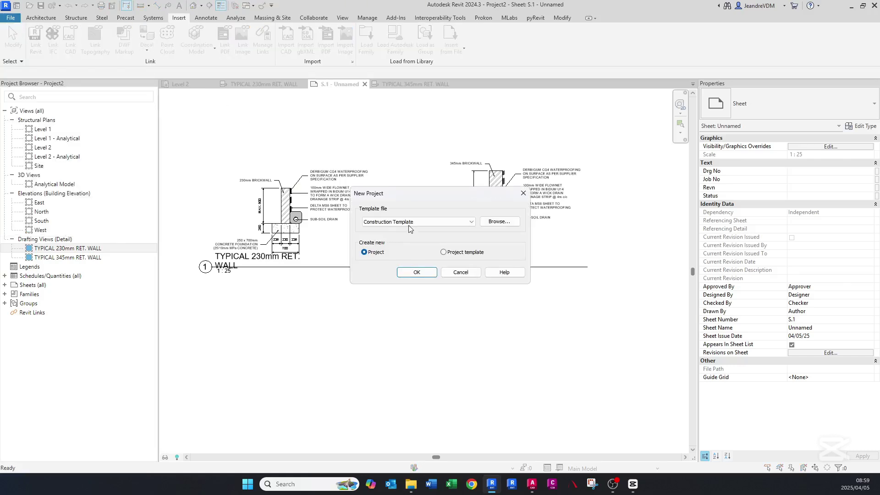
{"action": "left_click", "coordinate": [406, 223]}
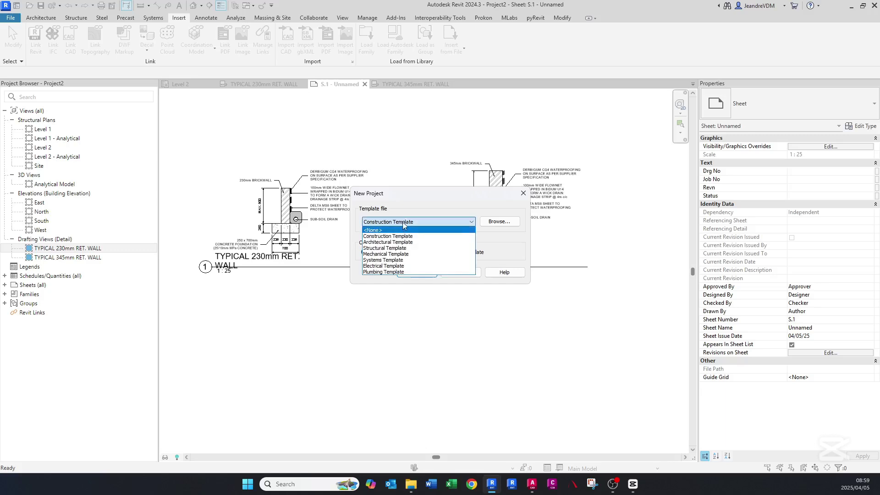
{"action": "left_click", "coordinate": [399, 254]}
{"action": "left_click", "coordinate": [411, 270]}
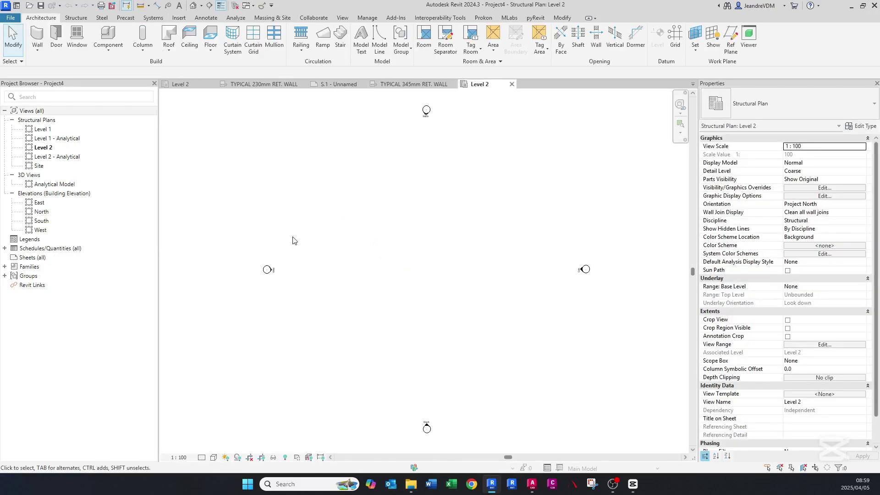
{"action": "left_click", "coordinate": [179, 18]}
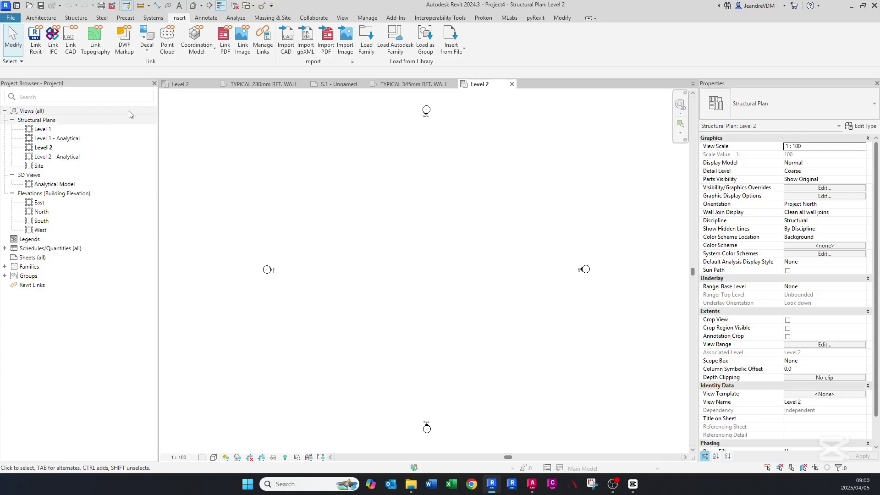
{"action": "left_click", "coordinate": [50, 20]}
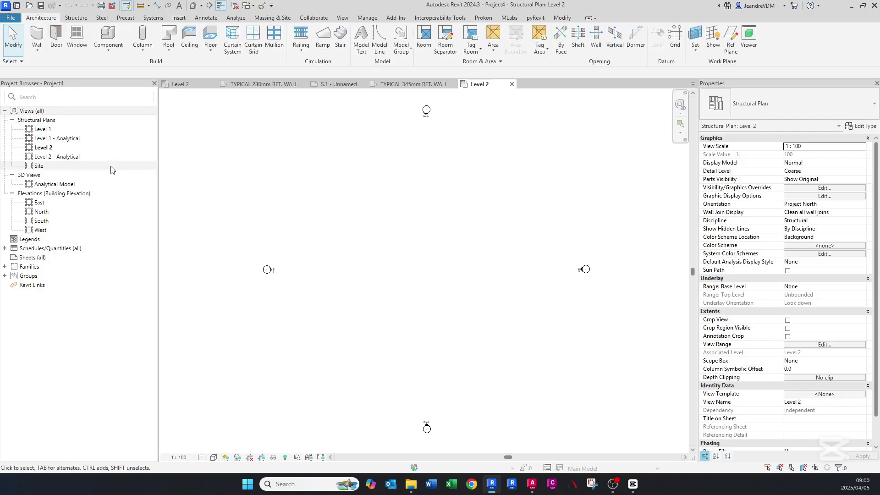
Insert the drafting view TYPICAL 230mm RET. WALL from TYPICAL 230mm RET.rvt on the Desktop and expand the project's drafting views
{"action": "left_click", "coordinate": [179, 18]}
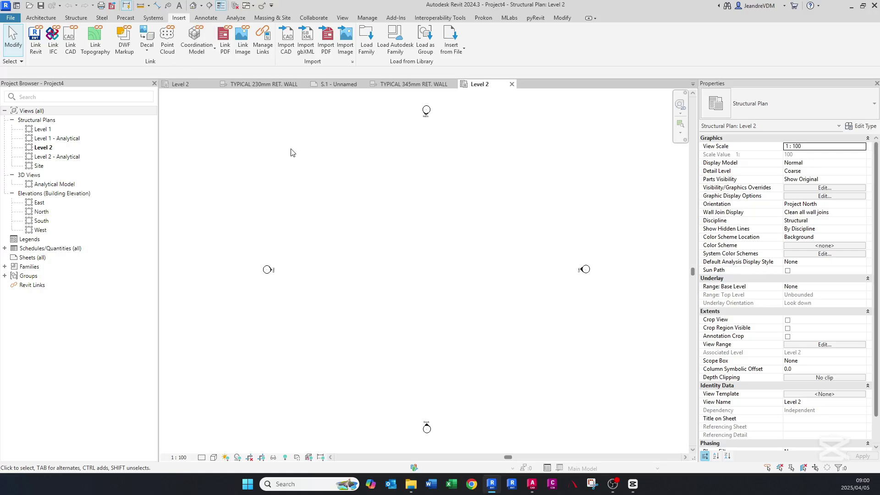
{"action": "left_click", "coordinate": [447, 51]}
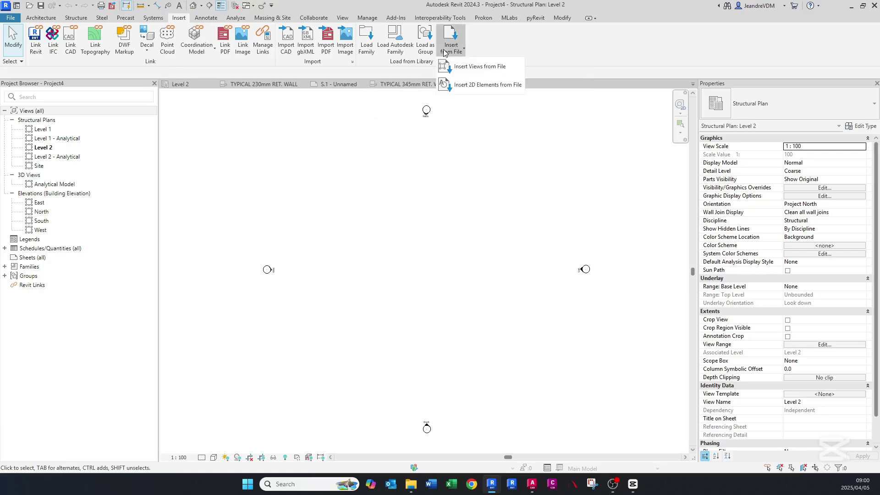
{"action": "left_click", "coordinate": [473, 68]}
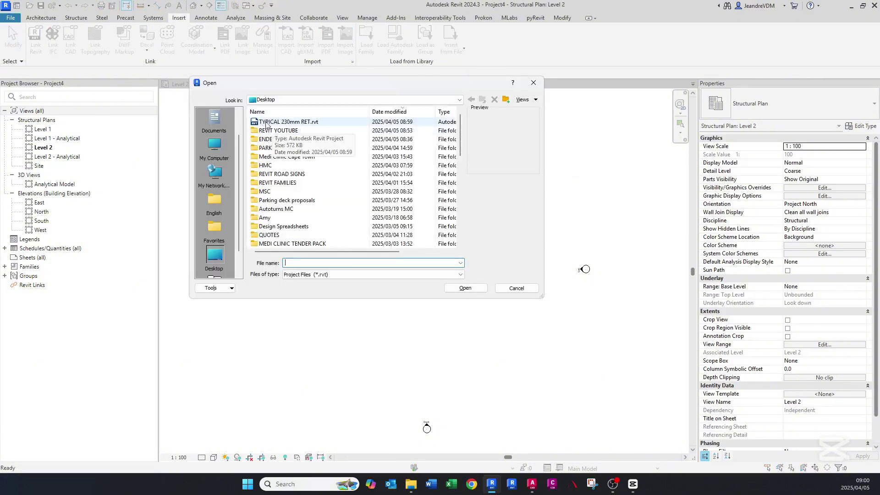
{"action": "left_click", "coordinate": [270, 123]}
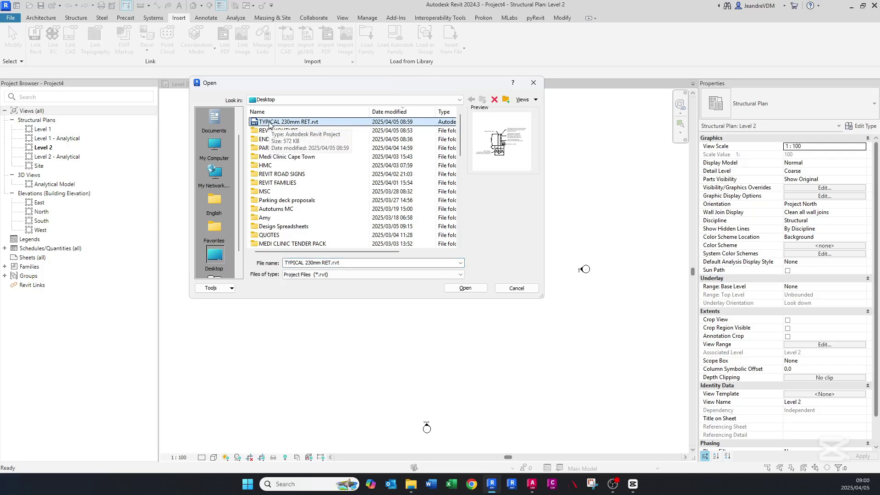
{"action": "left_click", "coordinate": [465, 289]}
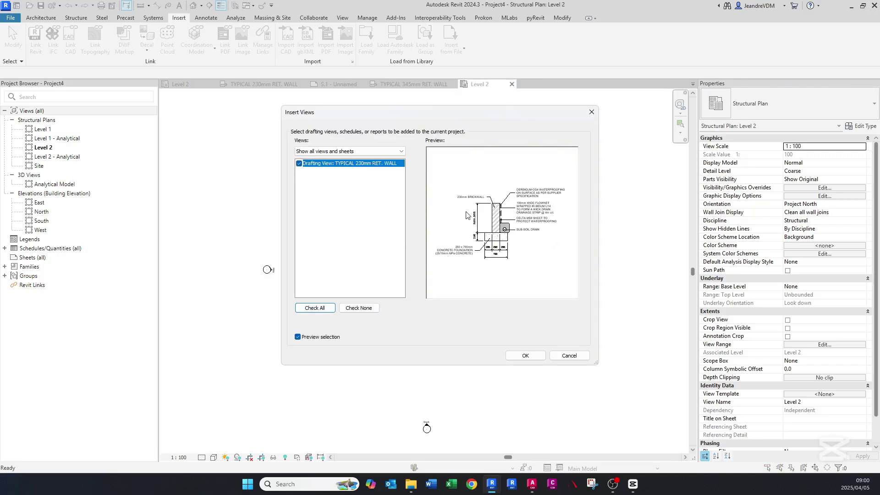
{"action": "left_click", "coordinate": [525, 358]}
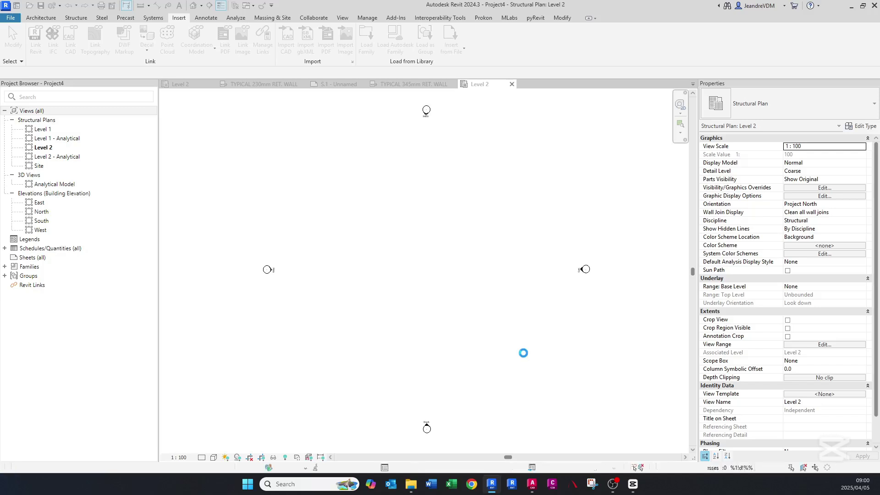
{"action": "left_click", "coordinate": [464, 282]}
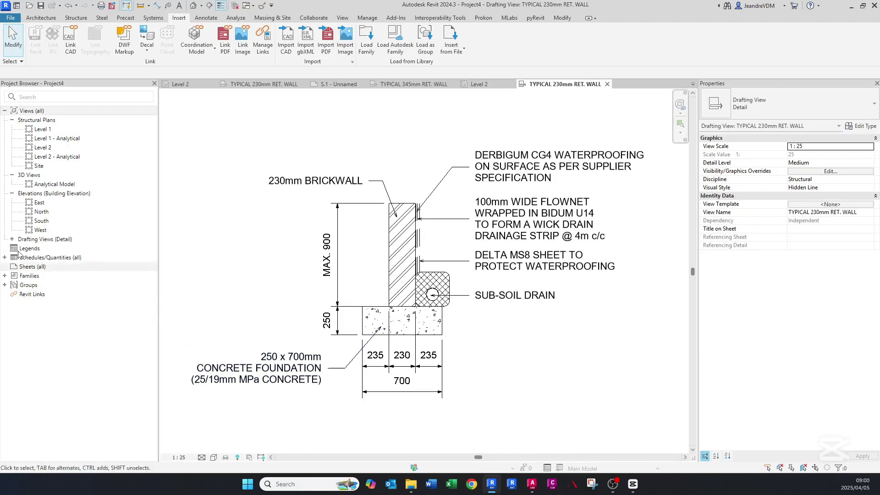
{"action": "double_click", "coordinate": [44, 239]}
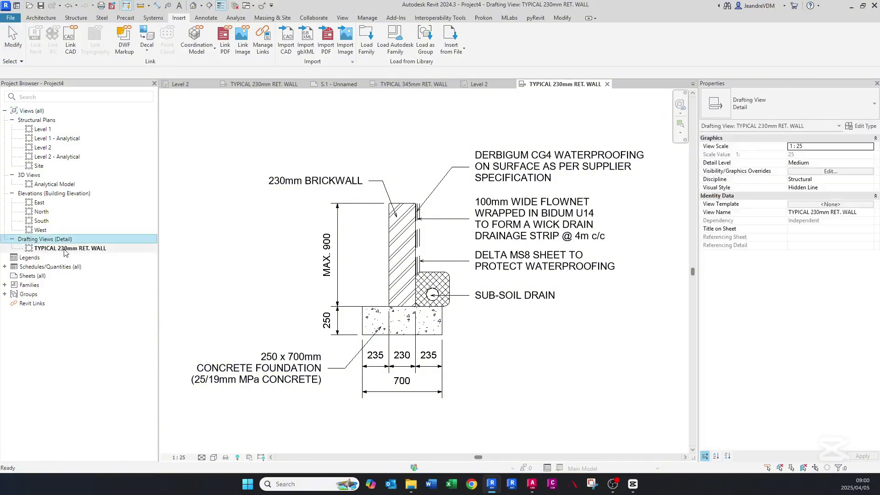